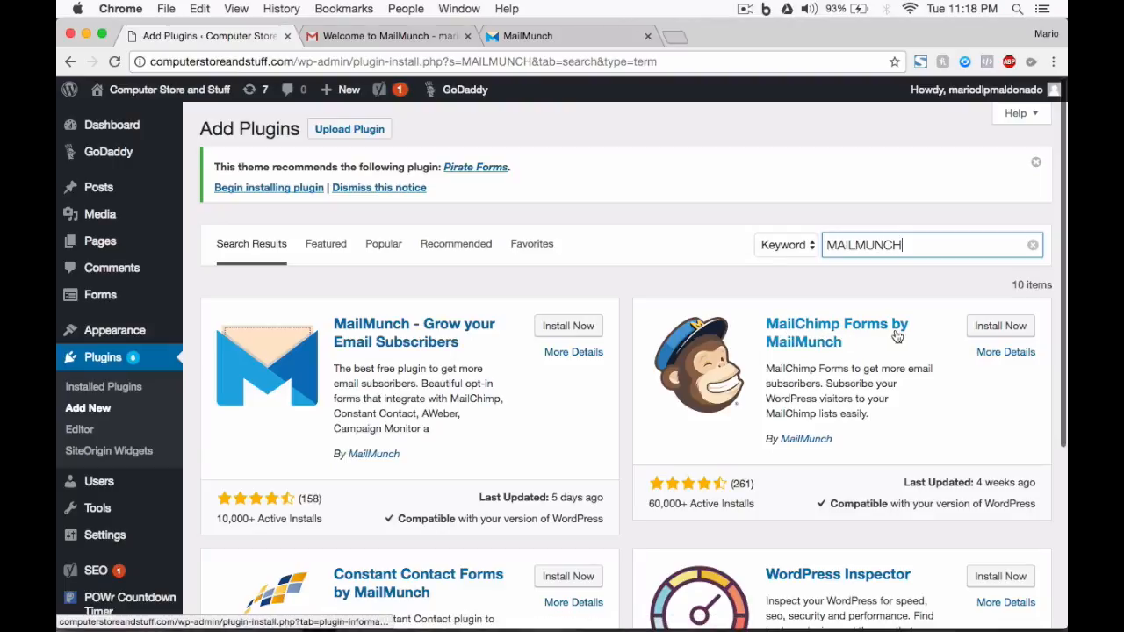
Install the MailChimp Forms by MailMunch plugin and skip the MailChimp connection to go straight to the forms page.
click(1001, 326)
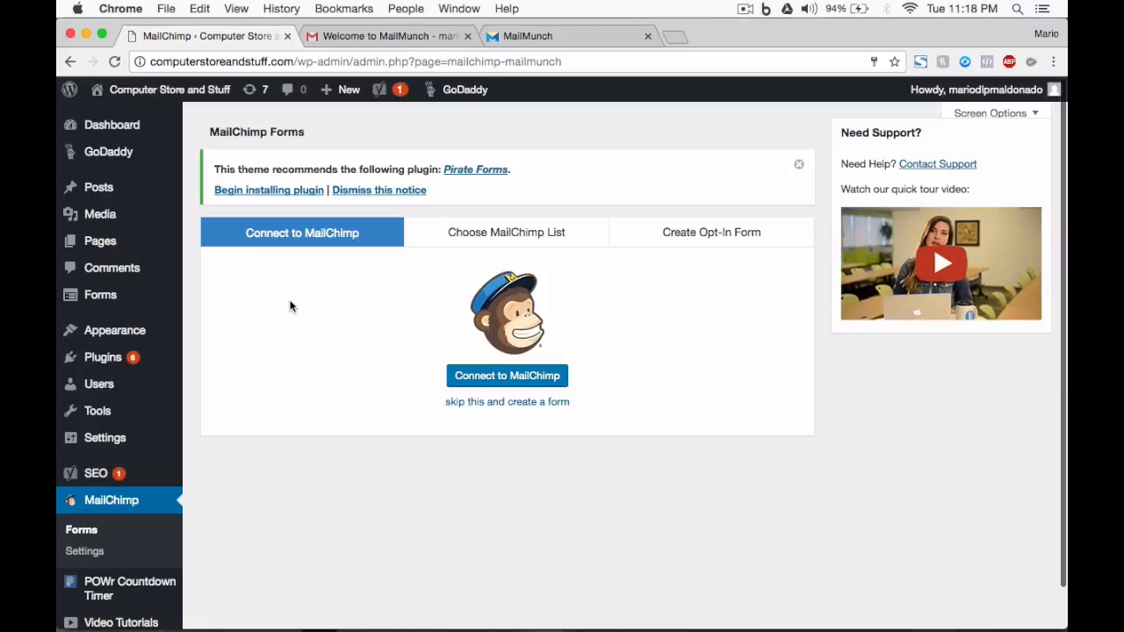
click(485, 402)
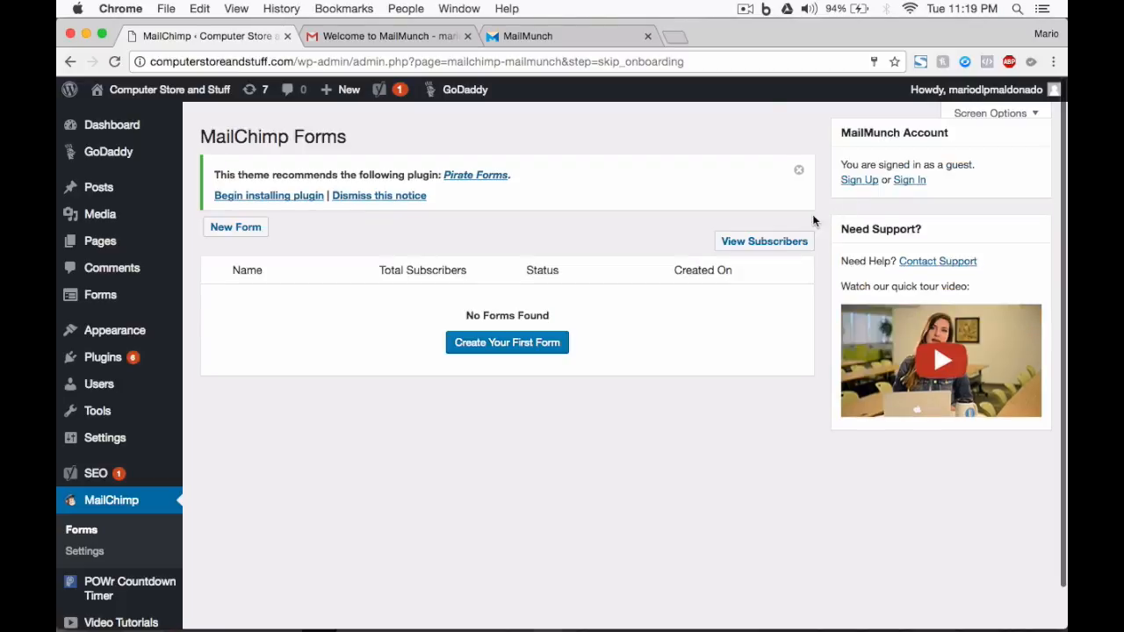
Sign in to the existing MailMunch account with the saved email address and password.
click(864, 181)
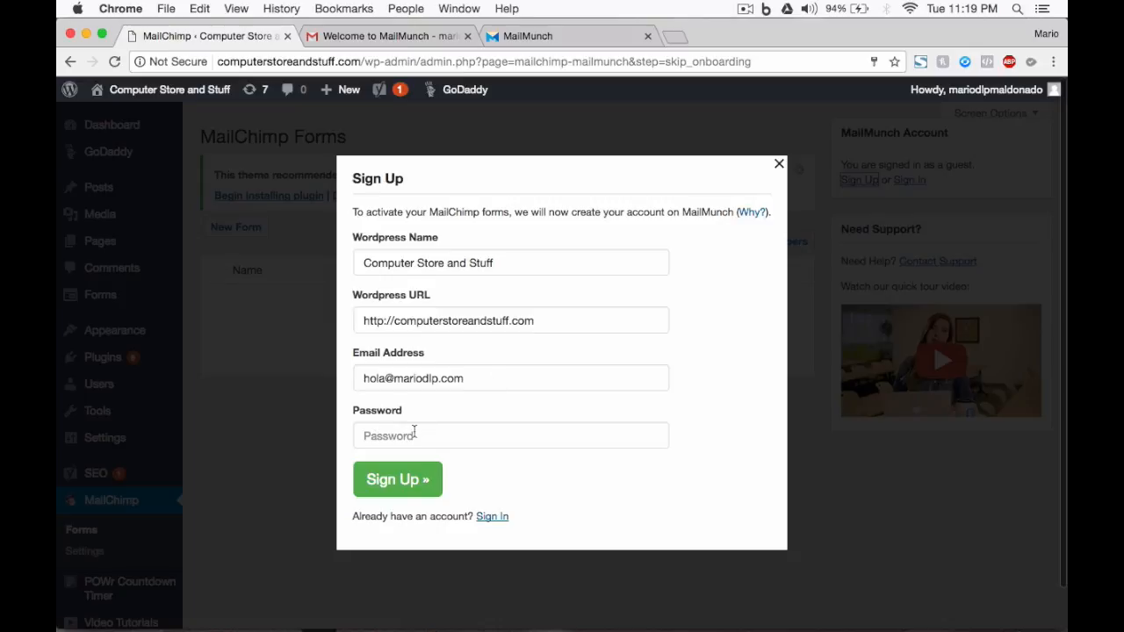
click(494, 517)
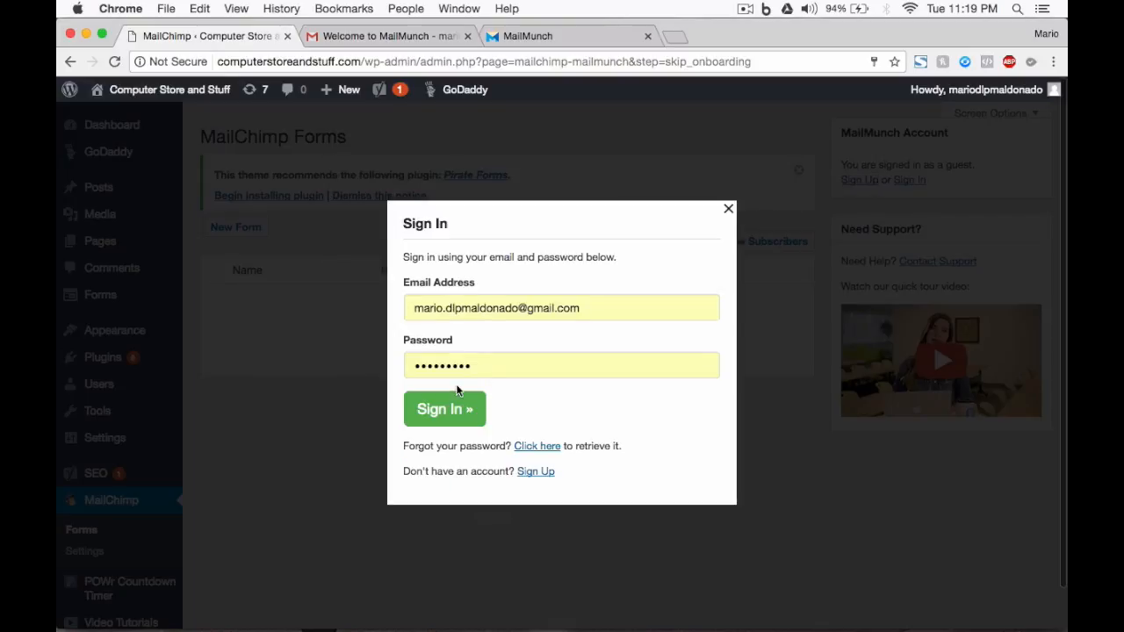
click(454, 410)
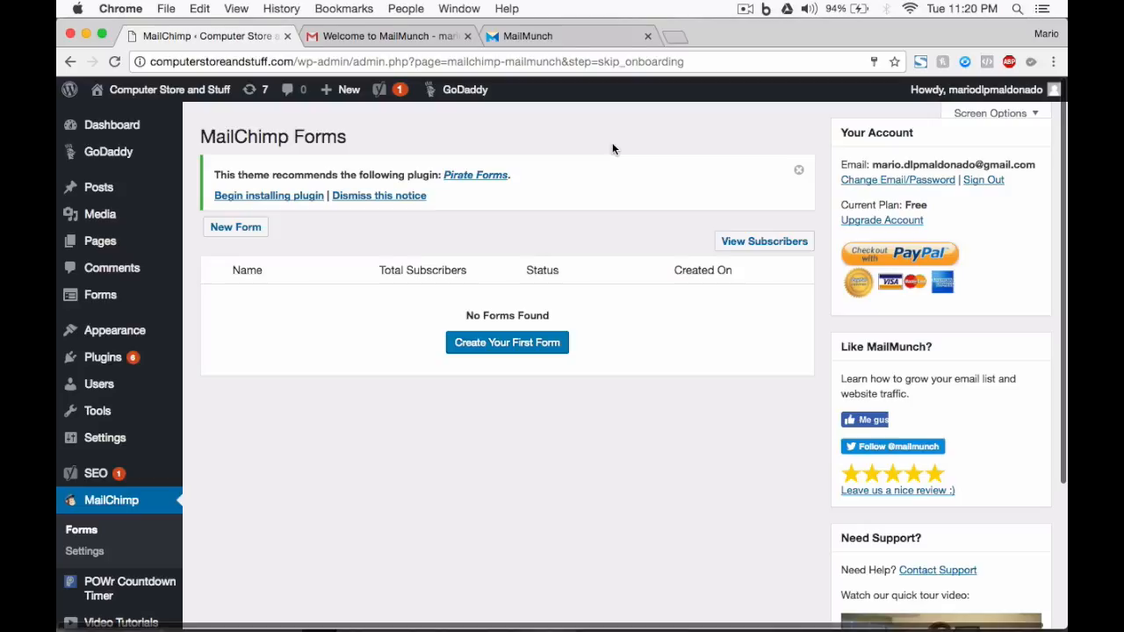
Start creating the first opt-in form and choose Popover as its form type.
click(498, 349)
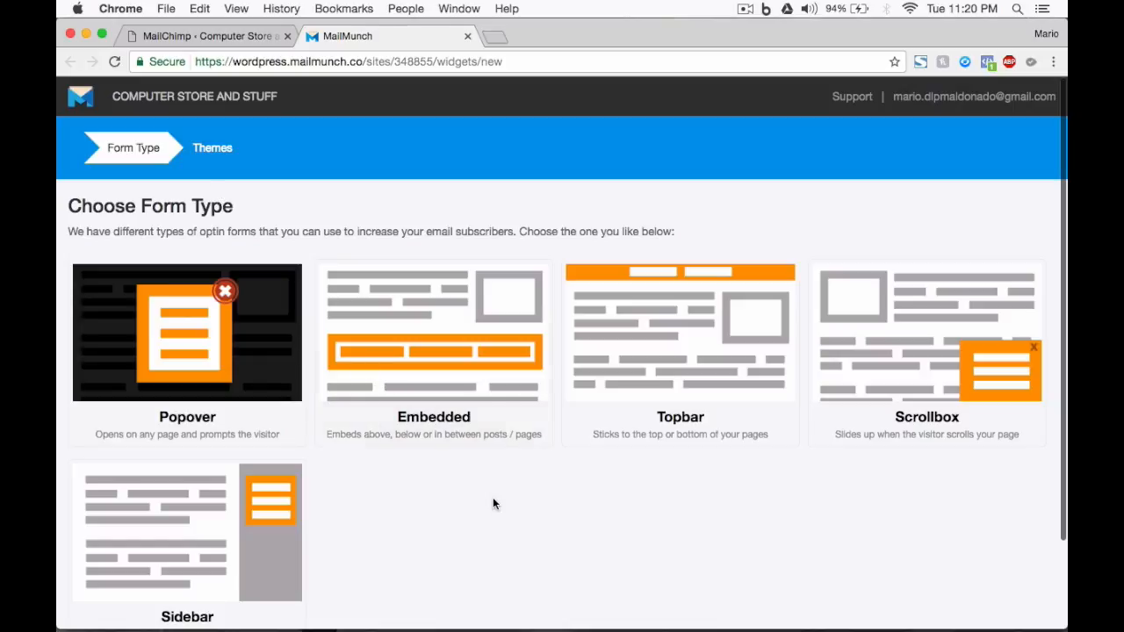
scroll(492, 504, down, 1)
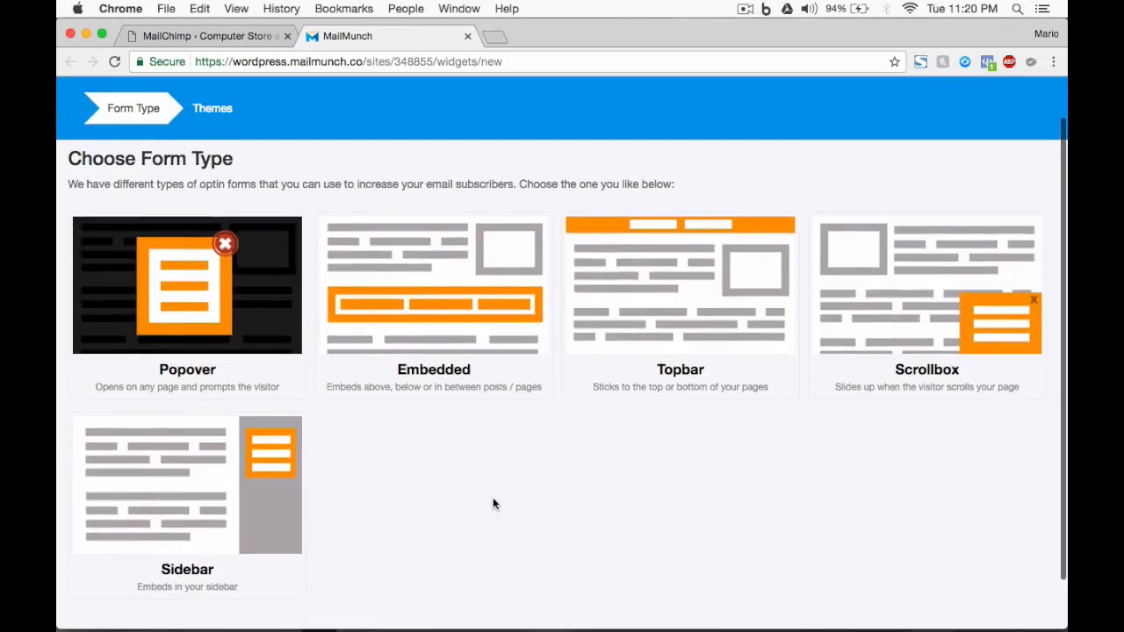
scroll(493, 504, up, 1)
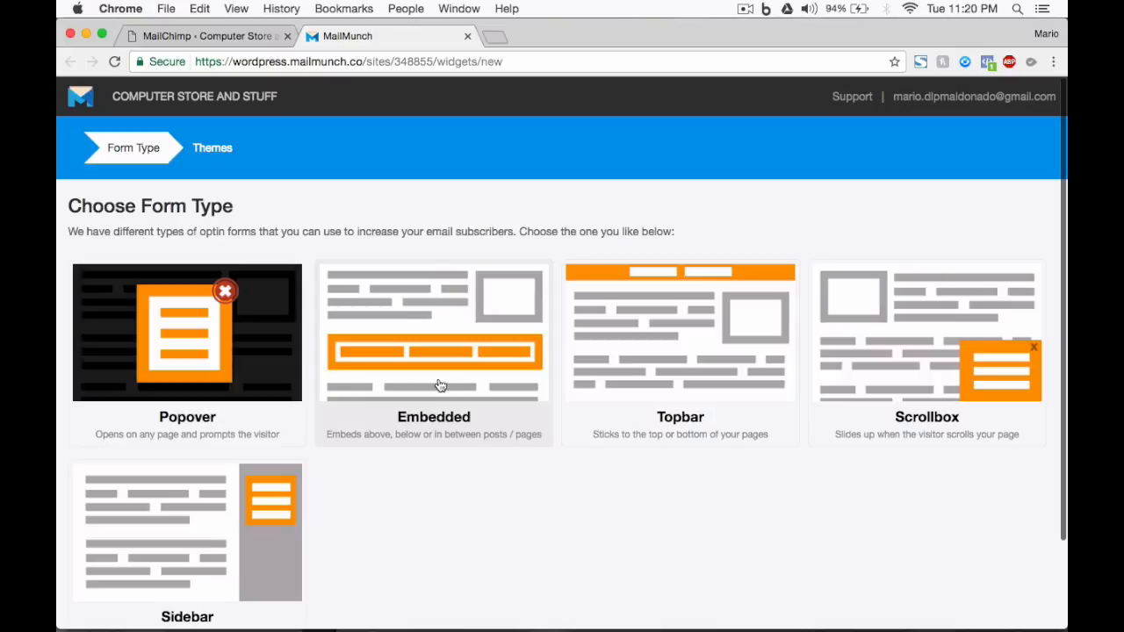
click(176, 350)
Browse the available popover themes and choose the free Simple theme.
scroll(506, 237, down, 10)
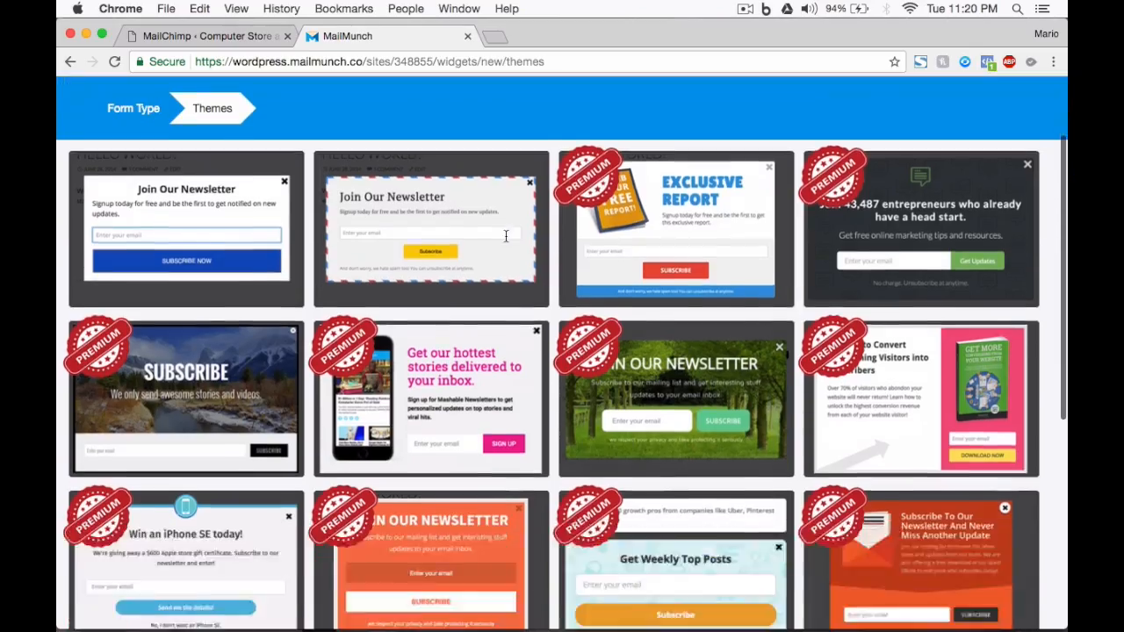
scroll(505, 243, up, 10)
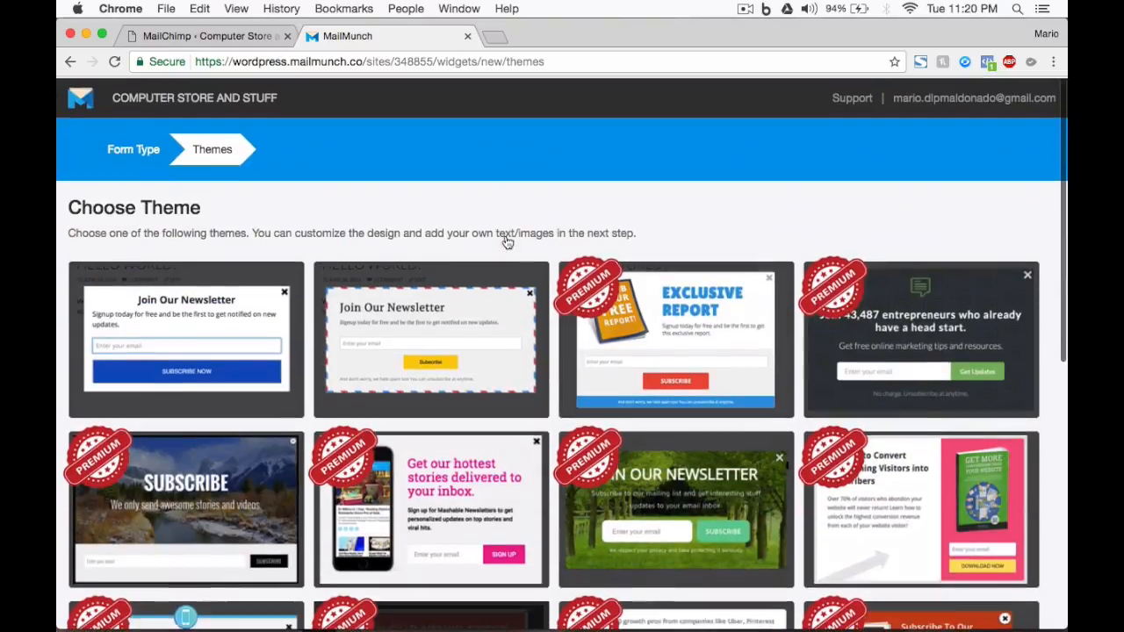
scroll(530, 281, down, 10)
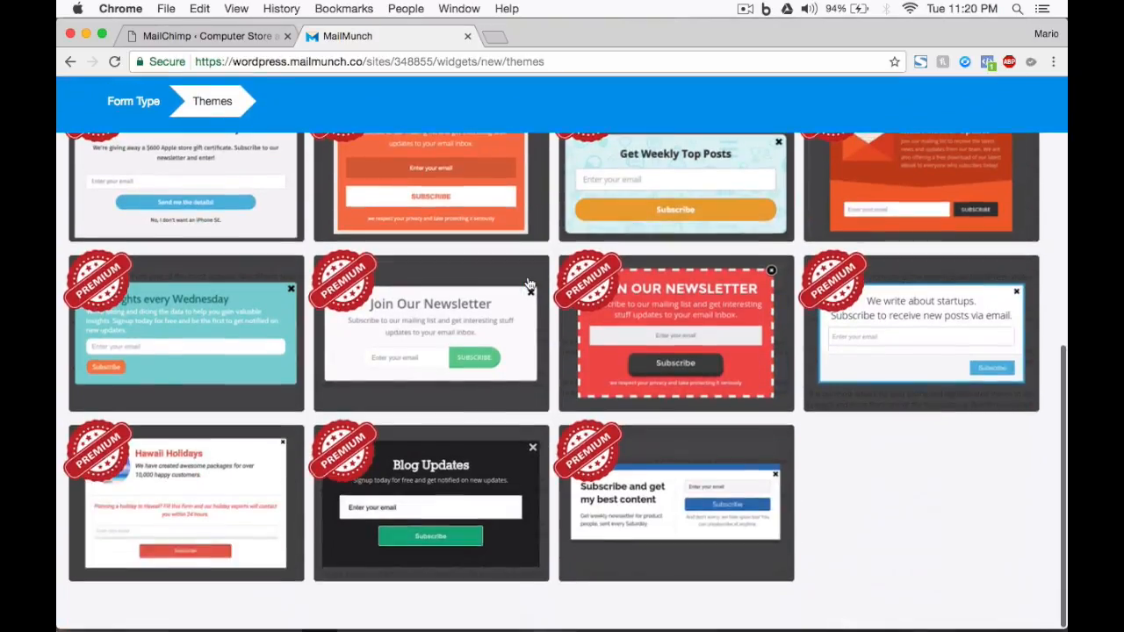
scroll(541, 339, up, 10)
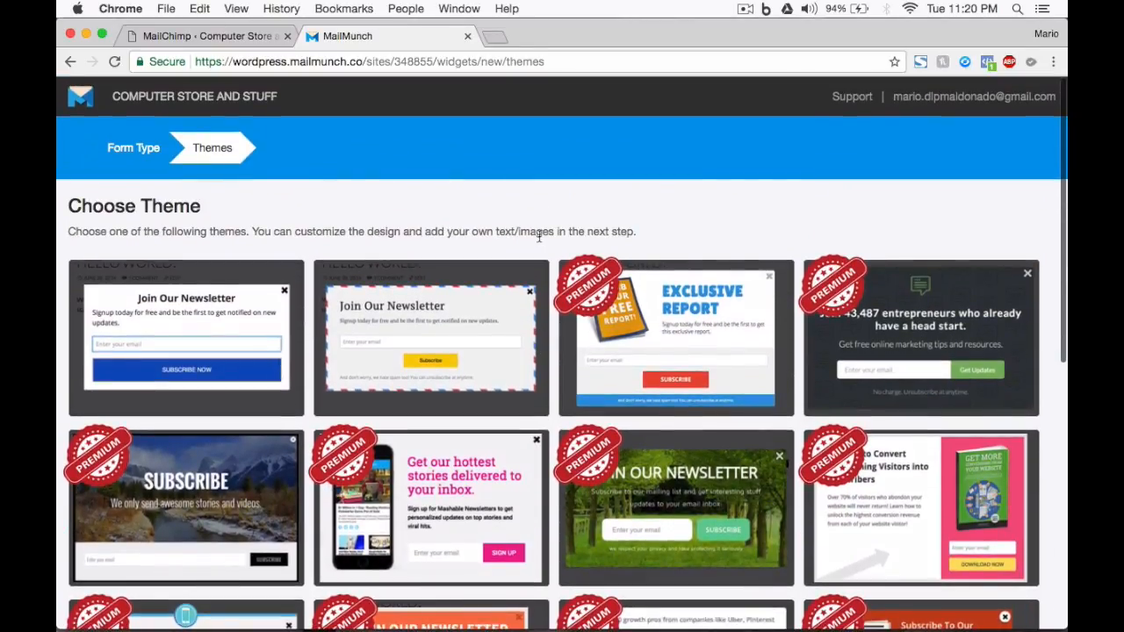
mouse_move(176, 327)
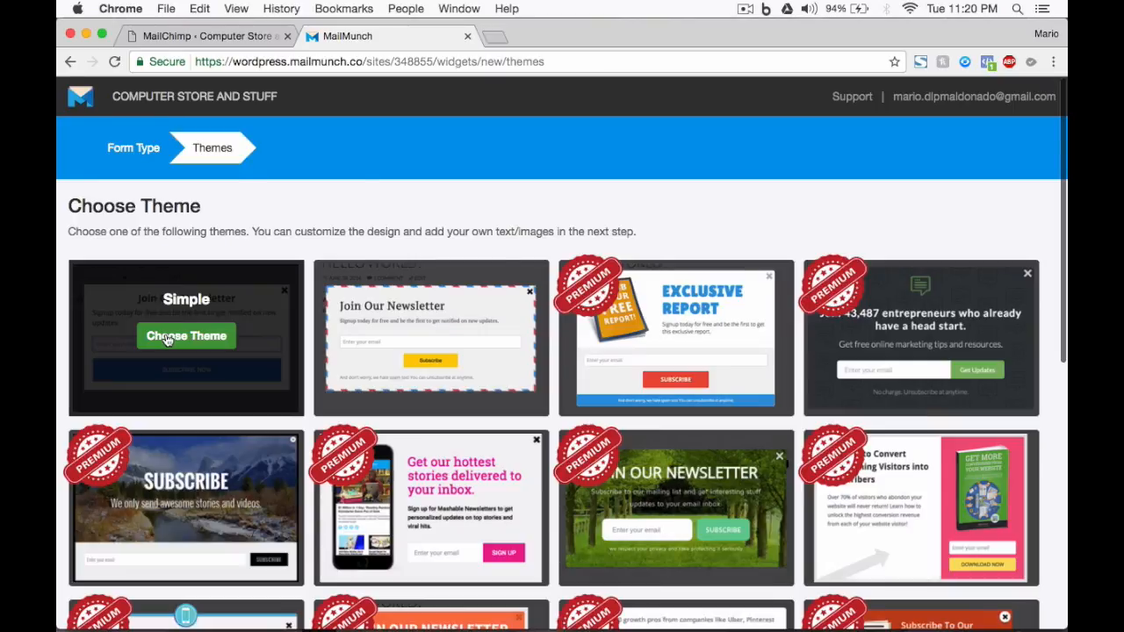
click(167, 338)
Create the form with the title "Sample Form" and a new subscriber list named "Sample List".
text(Sample Form)
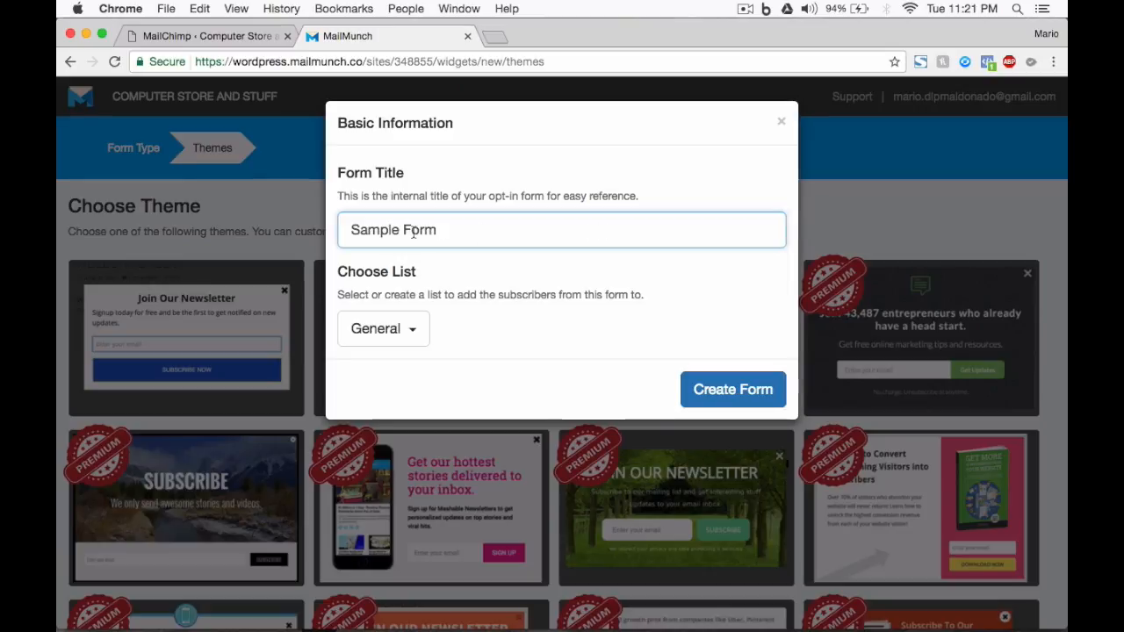
click(384, 328)
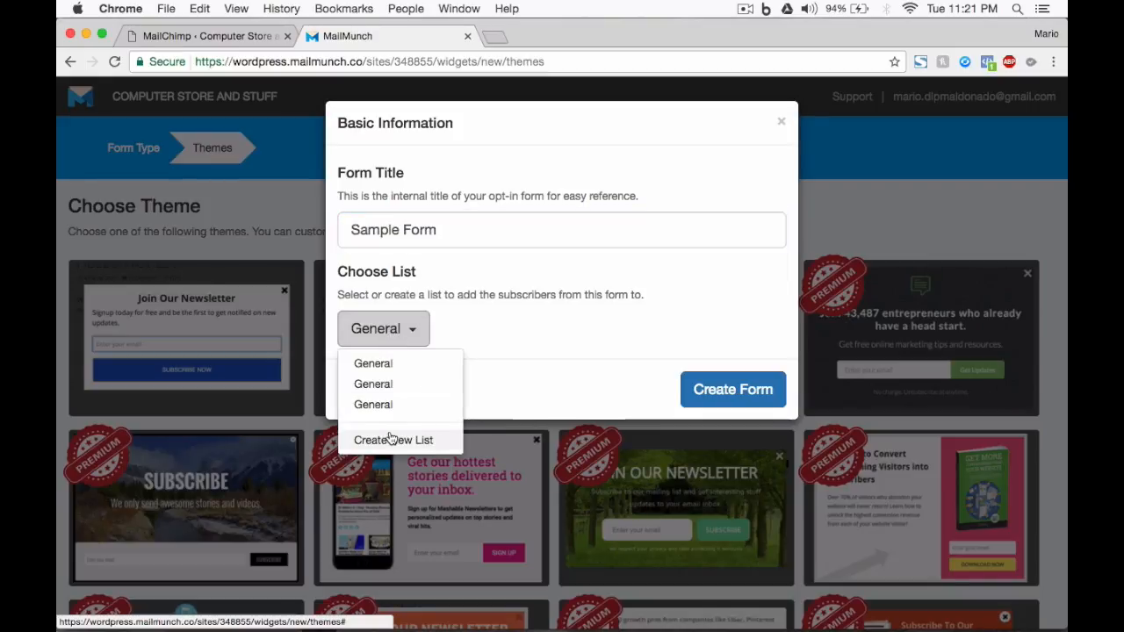
click(414, 441)
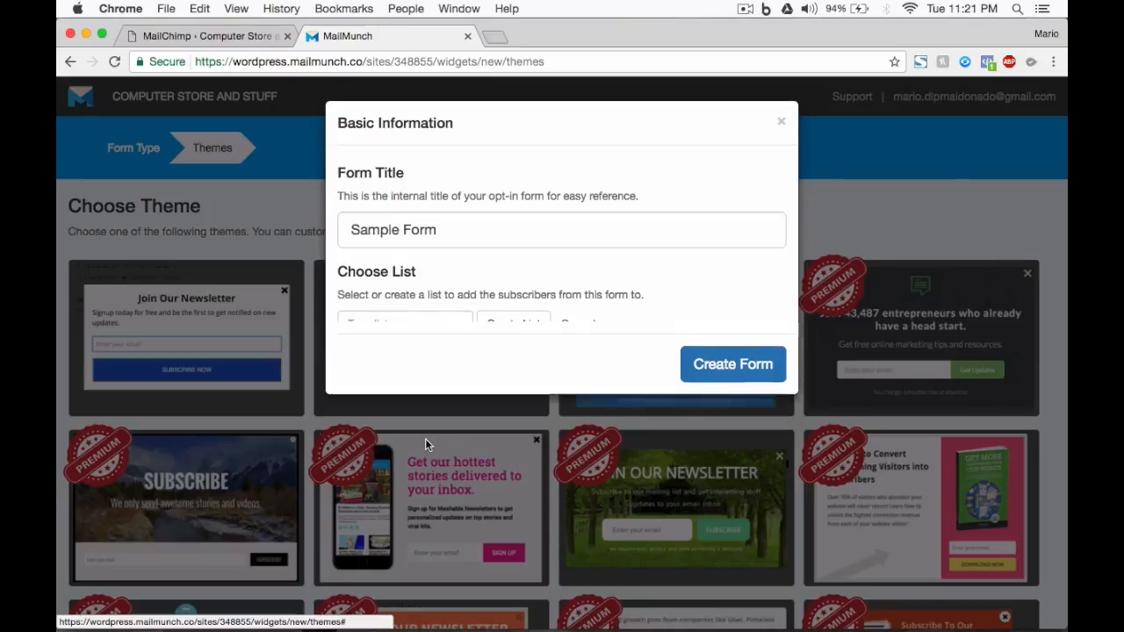
click(411, 324)
text(S)
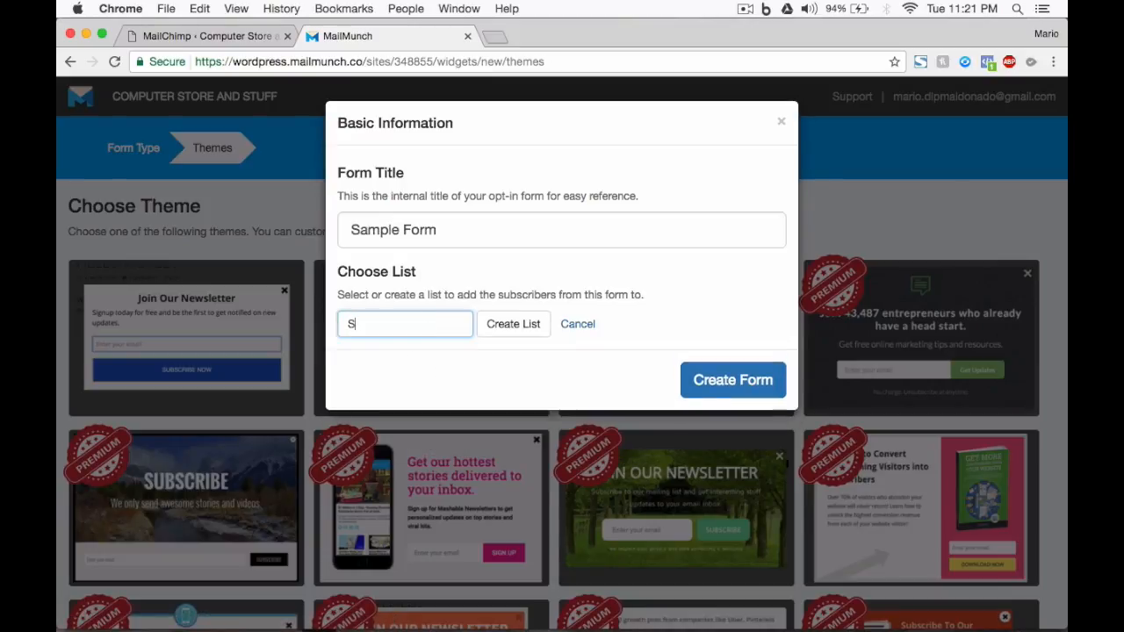
text(ample List)
click(514, 326)
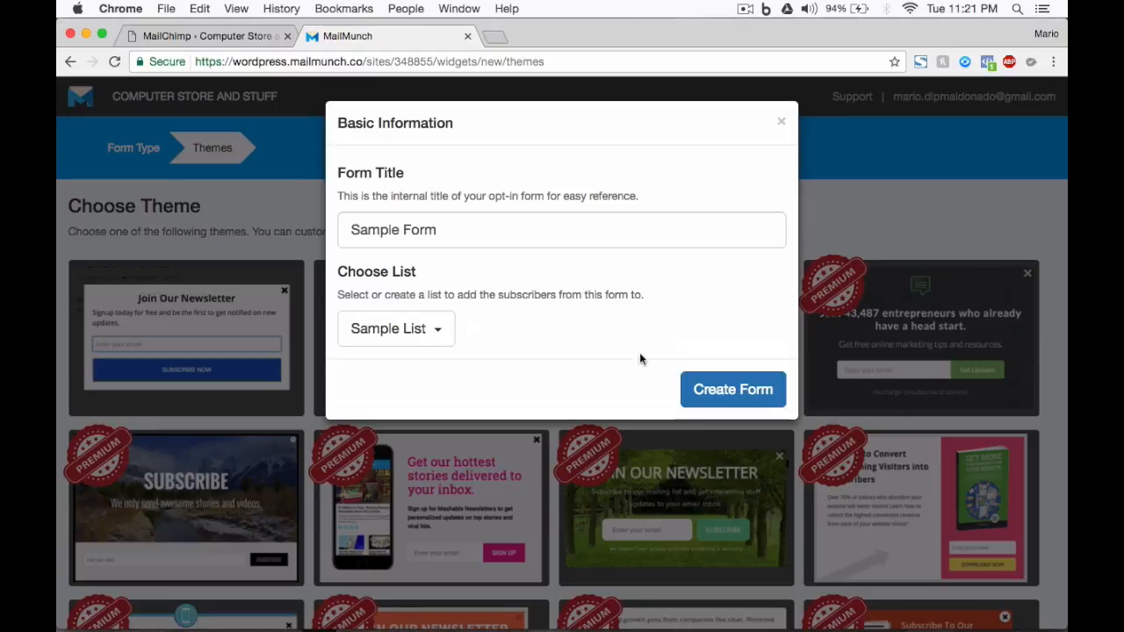
click(710, 395)
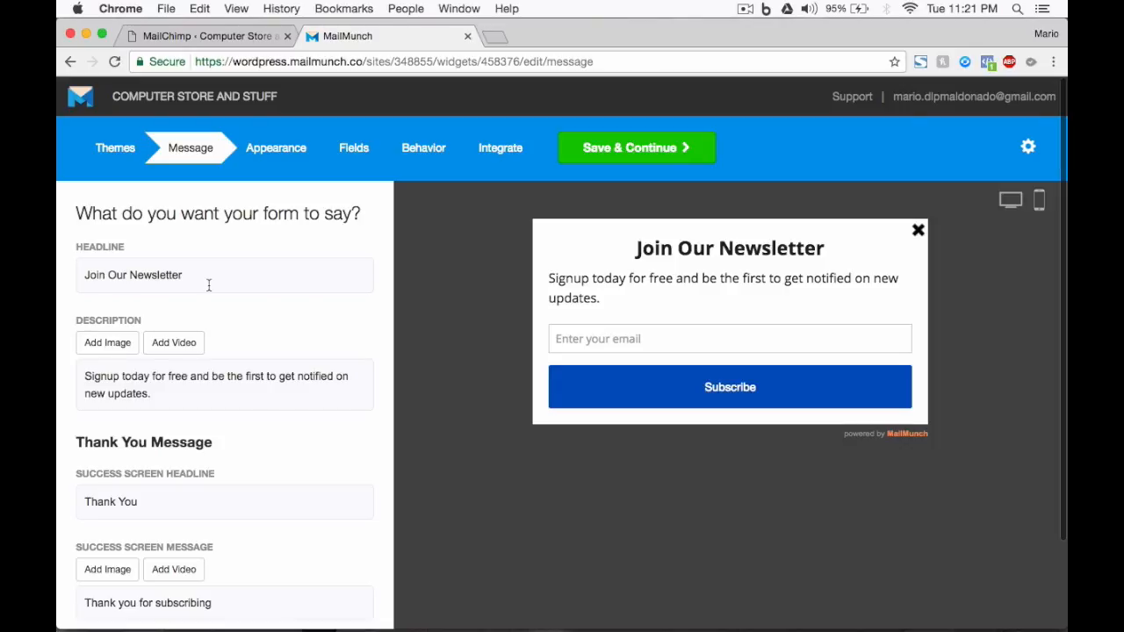
Open computerstoreandstuff.com in a new browser tab, examine the default newsletter popover on the live site and dismiss it.
drag(209, 284, 179, 329)
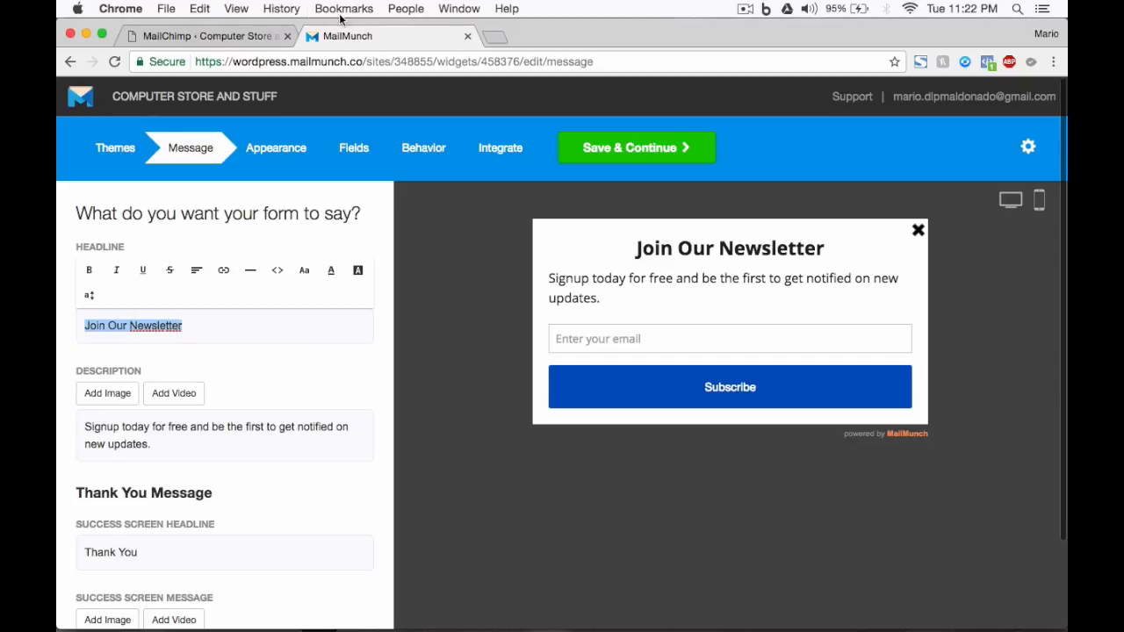
click(193, 33)
click(495, 36)
text(computerstoreandstuff.com)
key(Return)
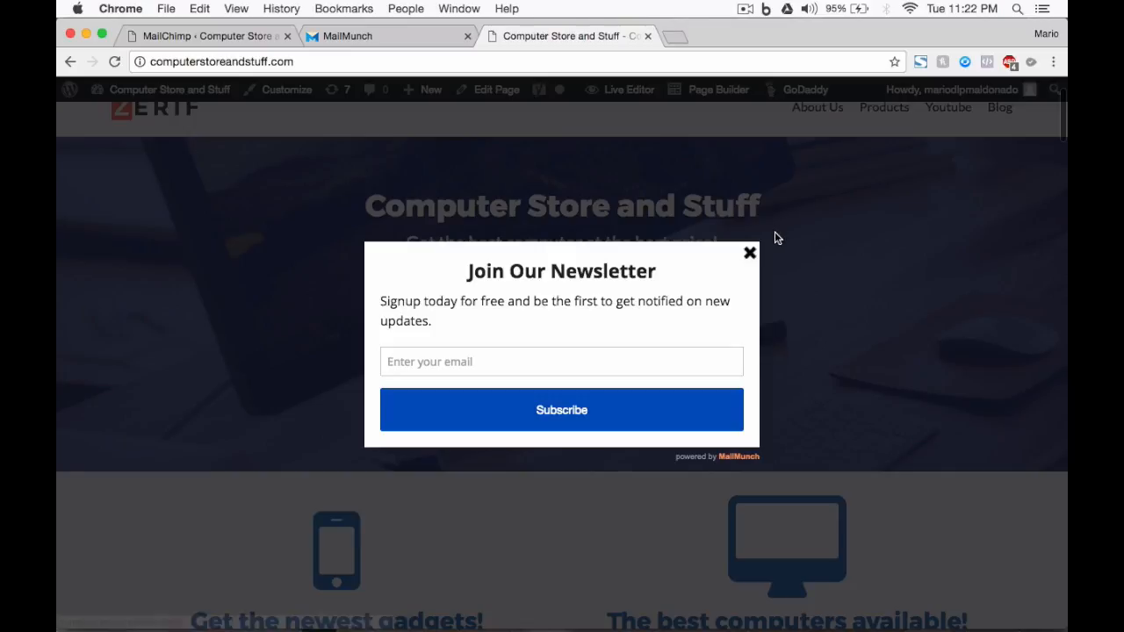
scroll(798, 303, down, 10)
scroll(800, 307, up, 10)
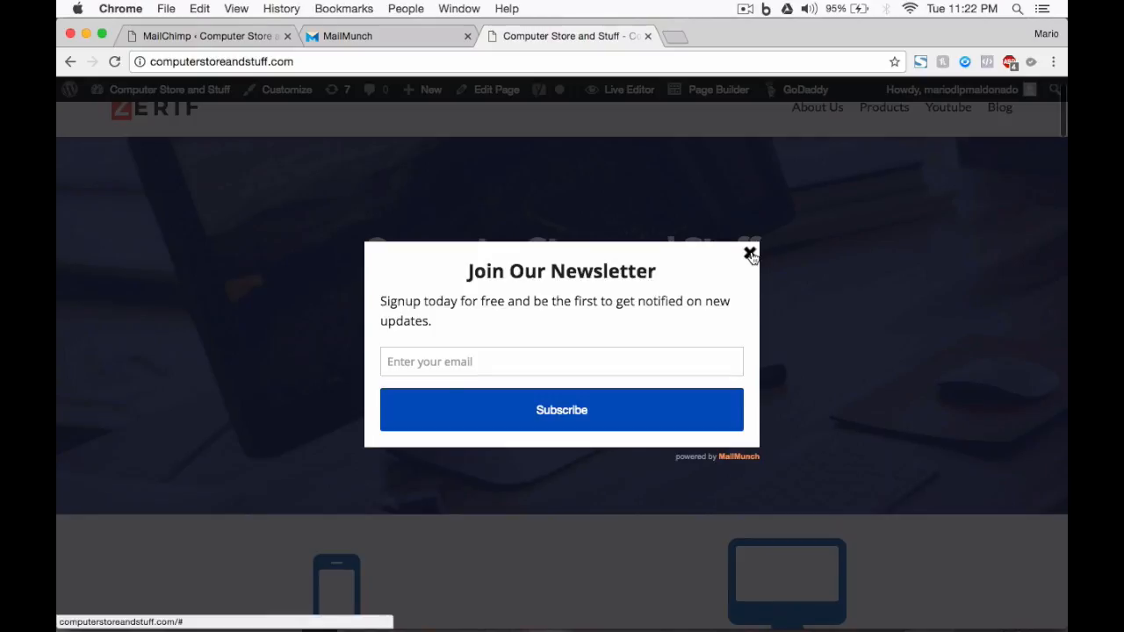
click(749, 253)
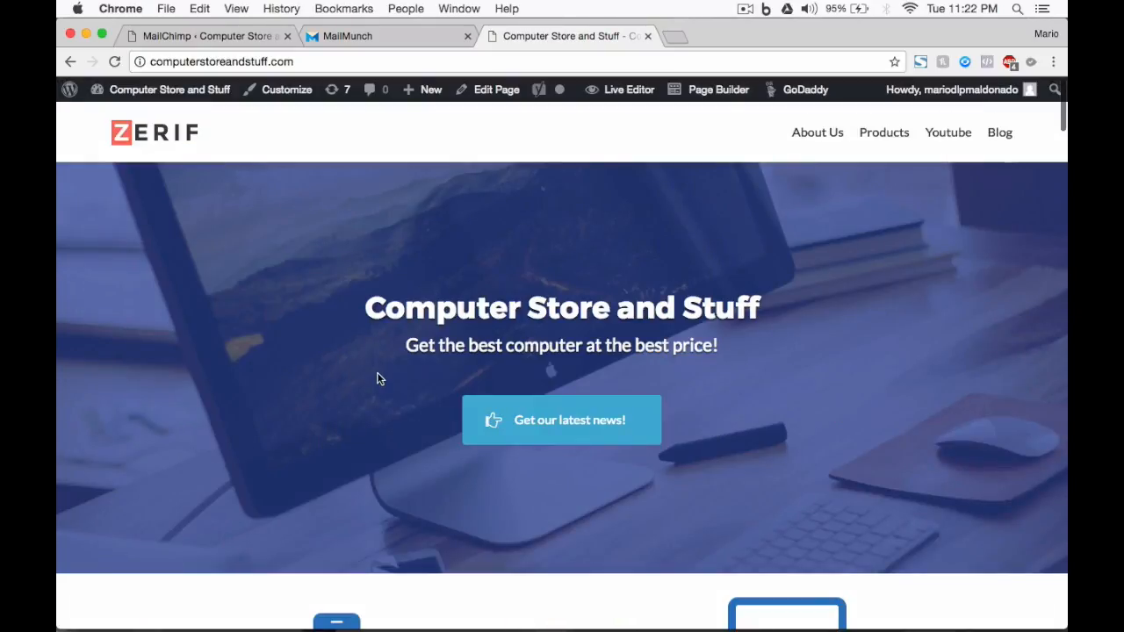
scroll(379, 378, down, 2)
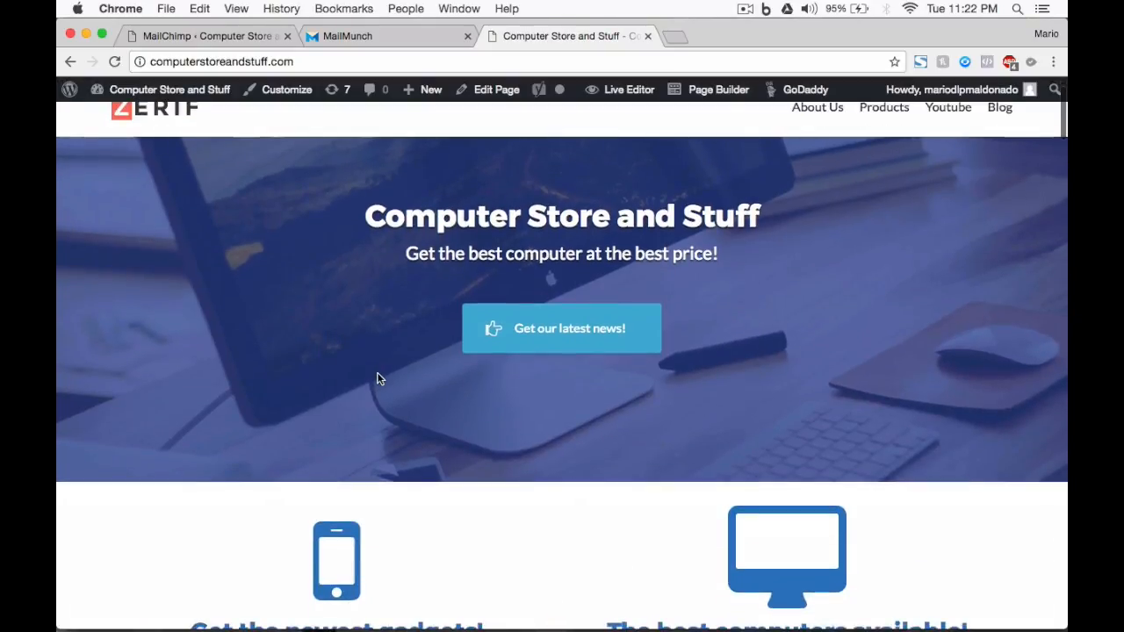
scroll(379, 378, up, 2)
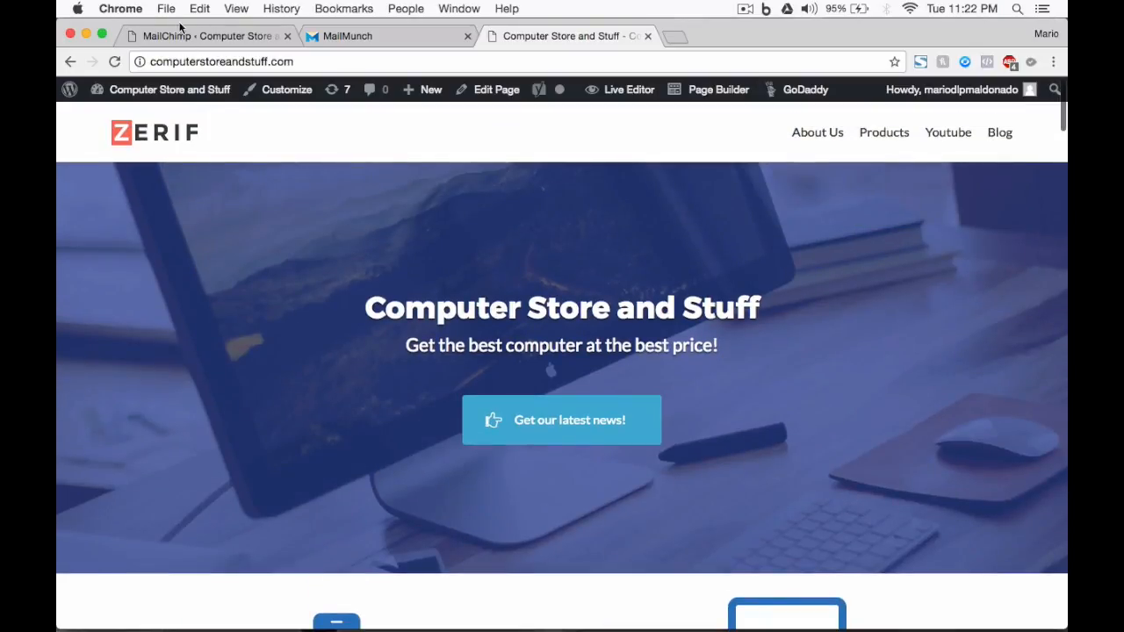
click(234, 37)
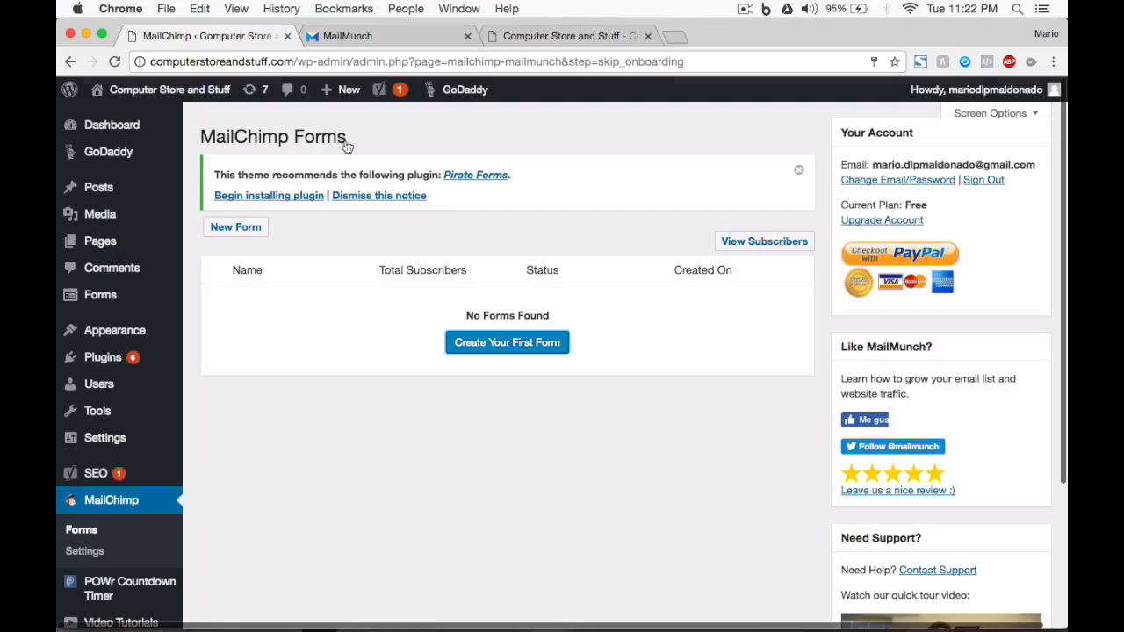
Set the headline "30% Discount Coupon In Your First Purchase!" and description "Subscribe and you will recieve a 30% coupon in your first purchase on any product available!".
text(30% )
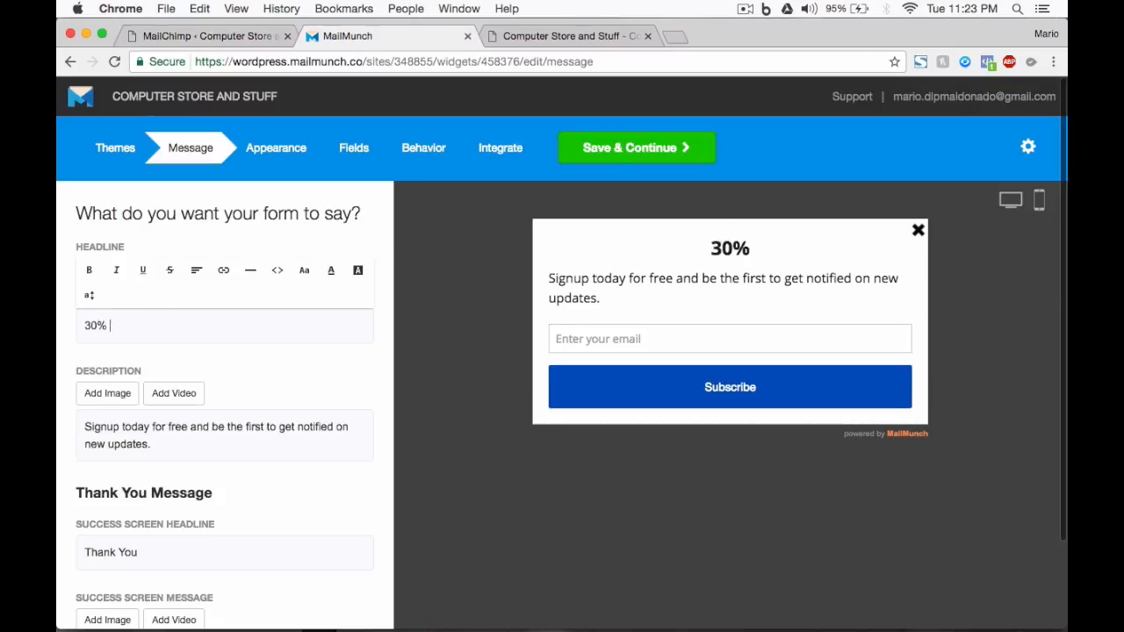
text(Discount Coupon In Your First Purchase!)
scroll(136, 452, down, 1)
triple_click(136, 452)
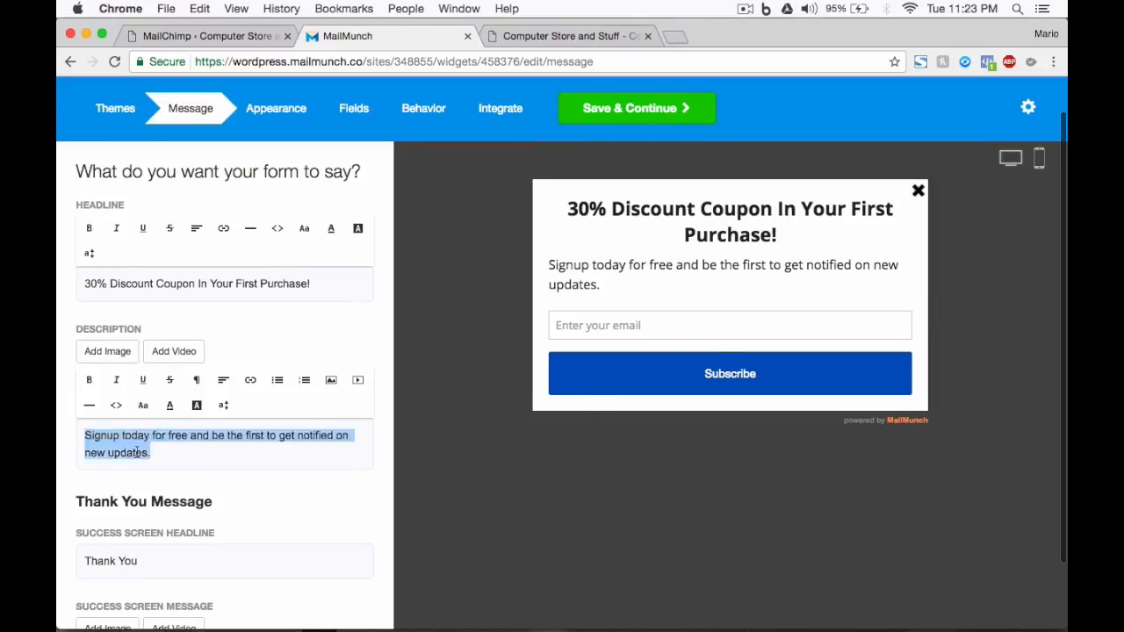
text(Subscribe and you will recieve a 30% coupon in your first purchase on any product available!)
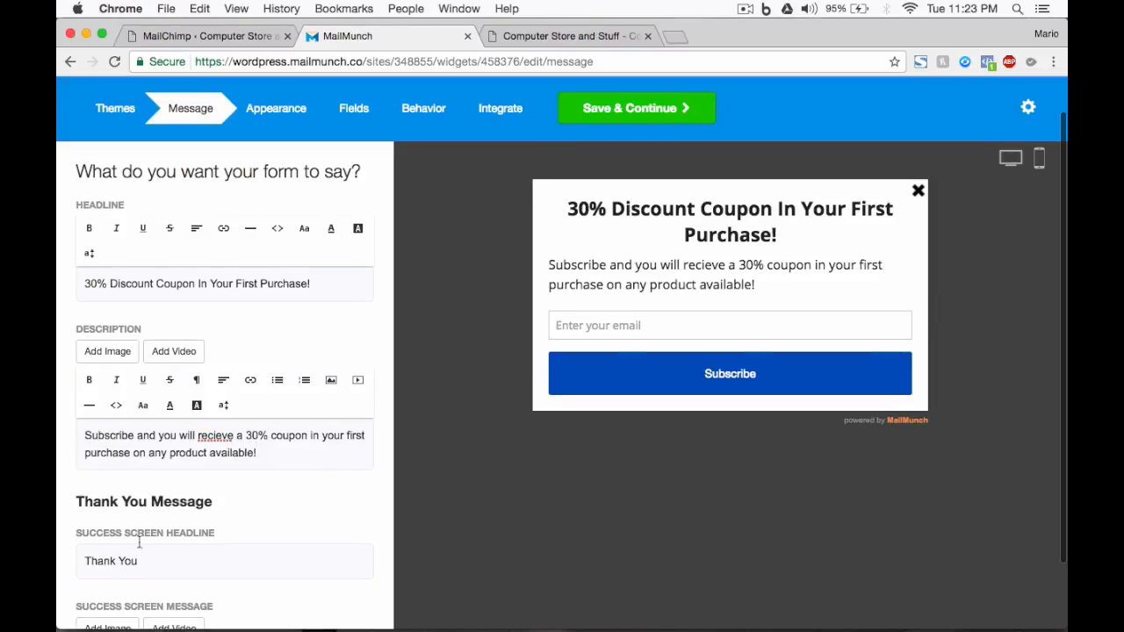
Change the success screen headline of the thank-you message to "You Are Awesome!".
scroll(153, 549, down, 2)
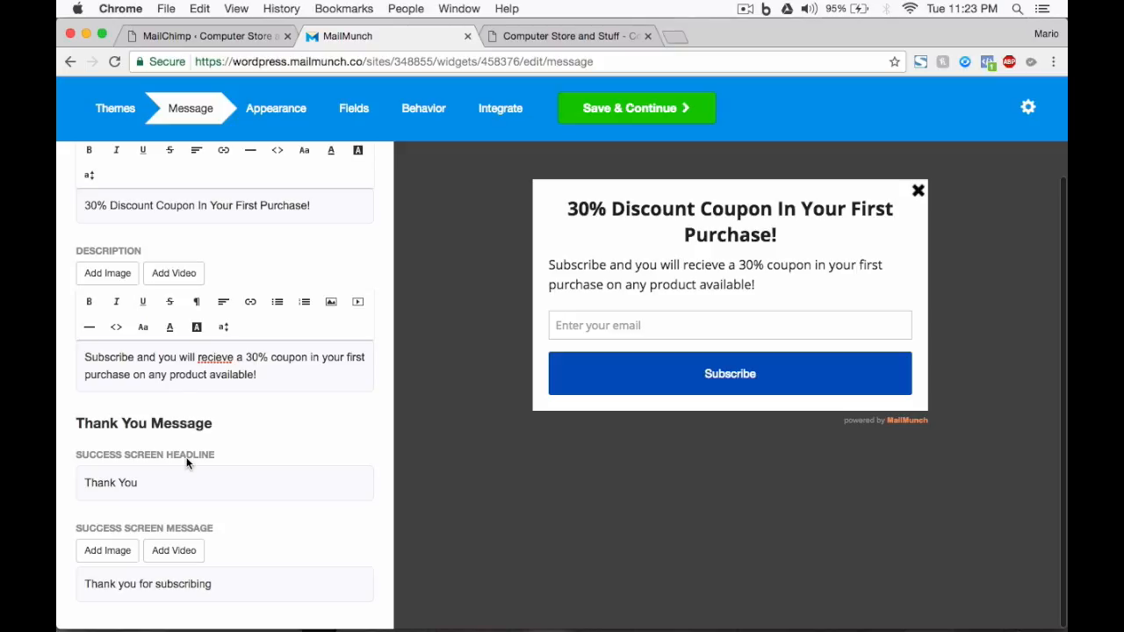
click(164, 482)
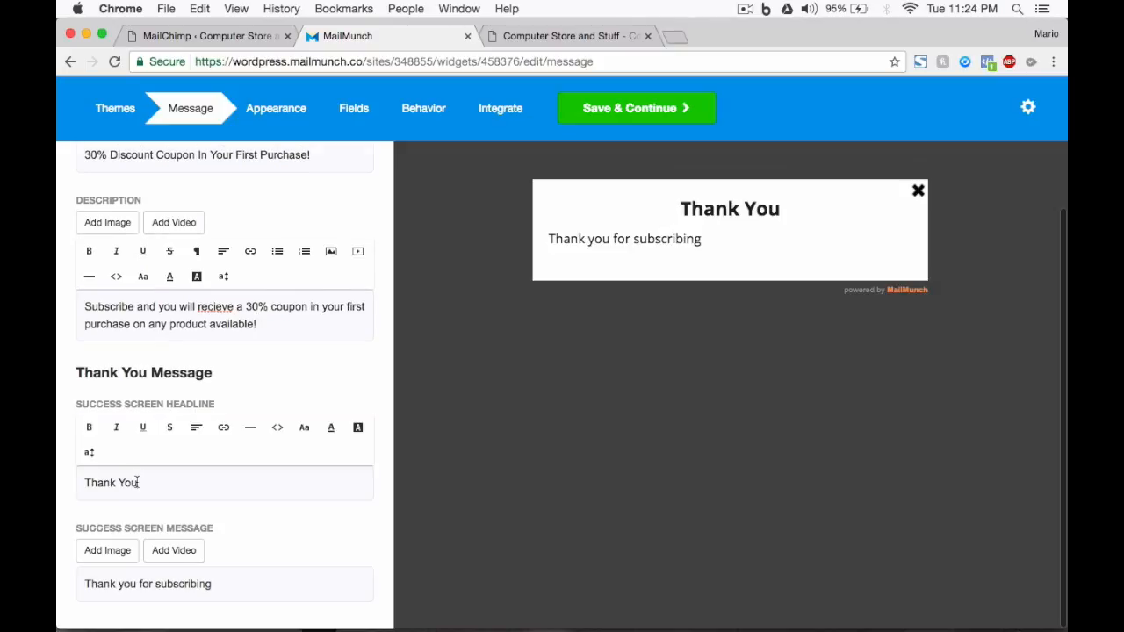
triple_click(137, 482)
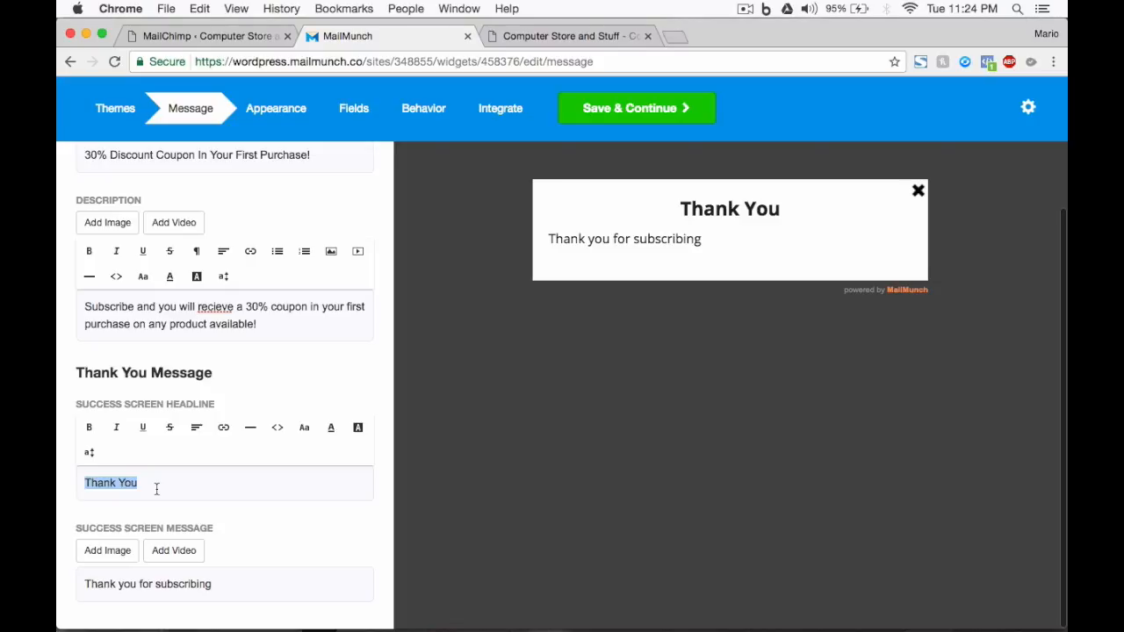
text(You Are )
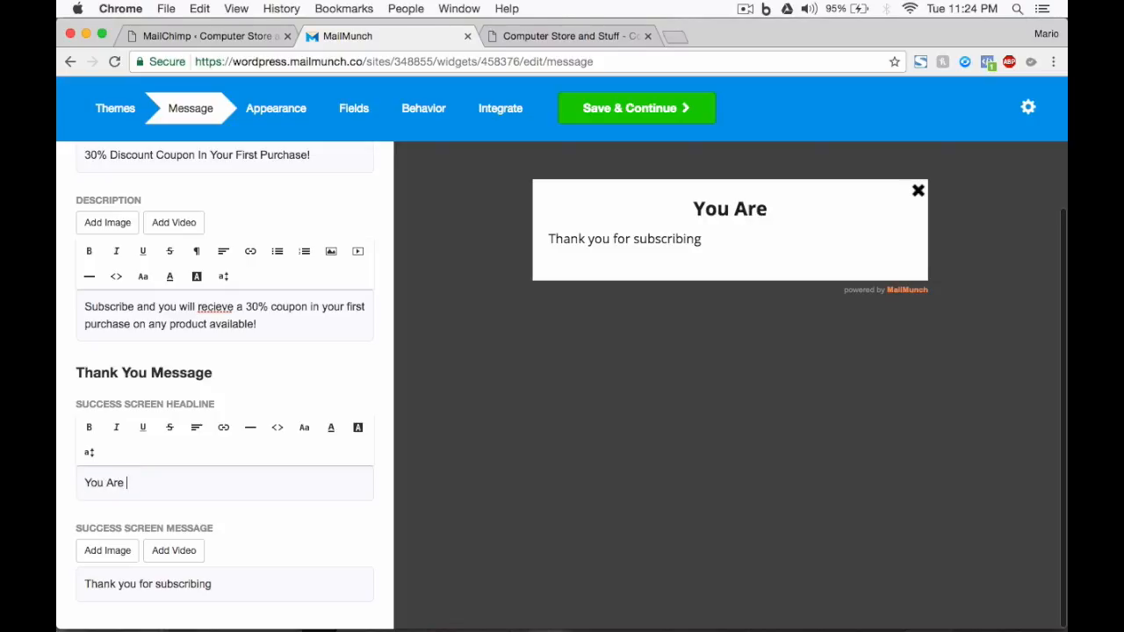
text(Awesome!)
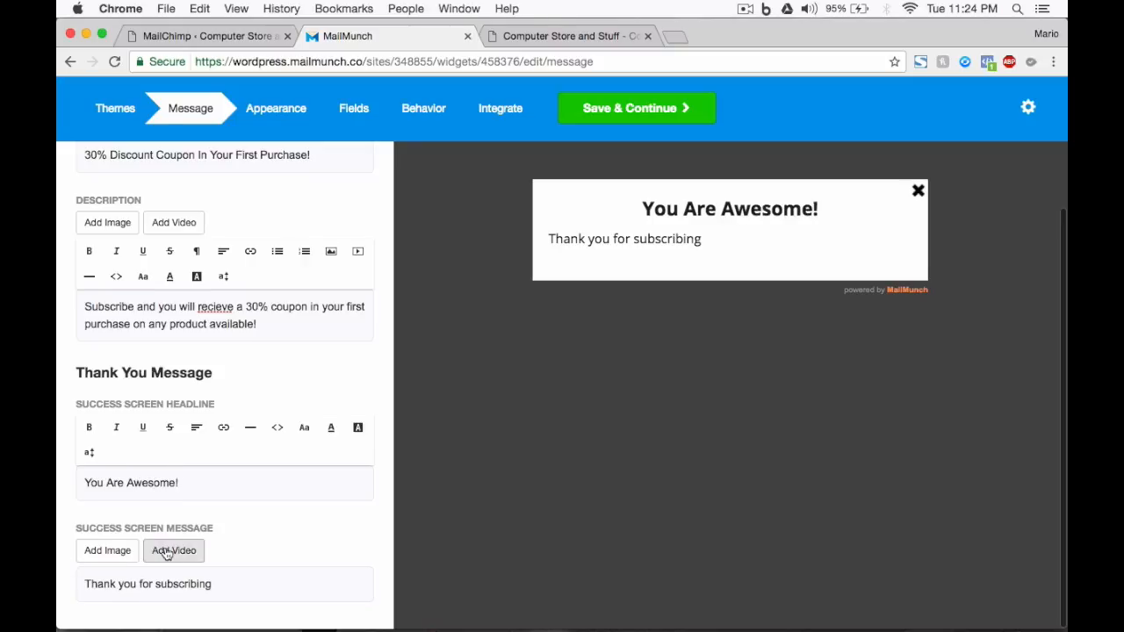
Save the success message "We are sending you the discount coupon to your email. If you don't see it, check your spam folder and check us as safe email.".
click(213, 580)
scroll(213, 579, down, 2)
triple_click(183, 559)
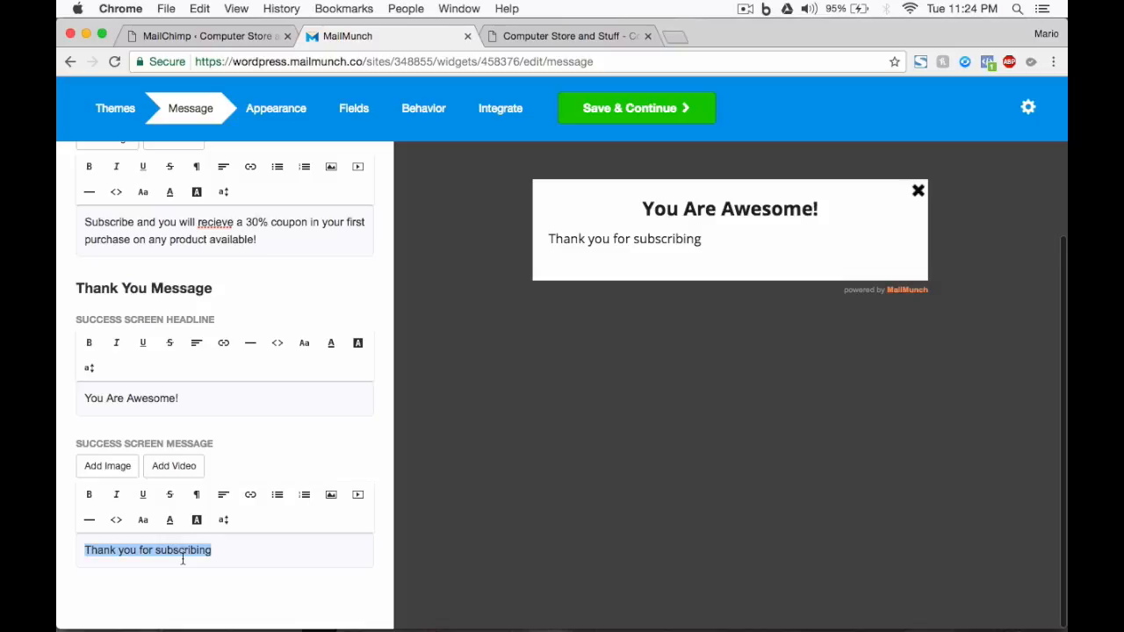
key(BackSpace)
text(We are sending you the discount coupon to your email. If you don't see it, check your spam )
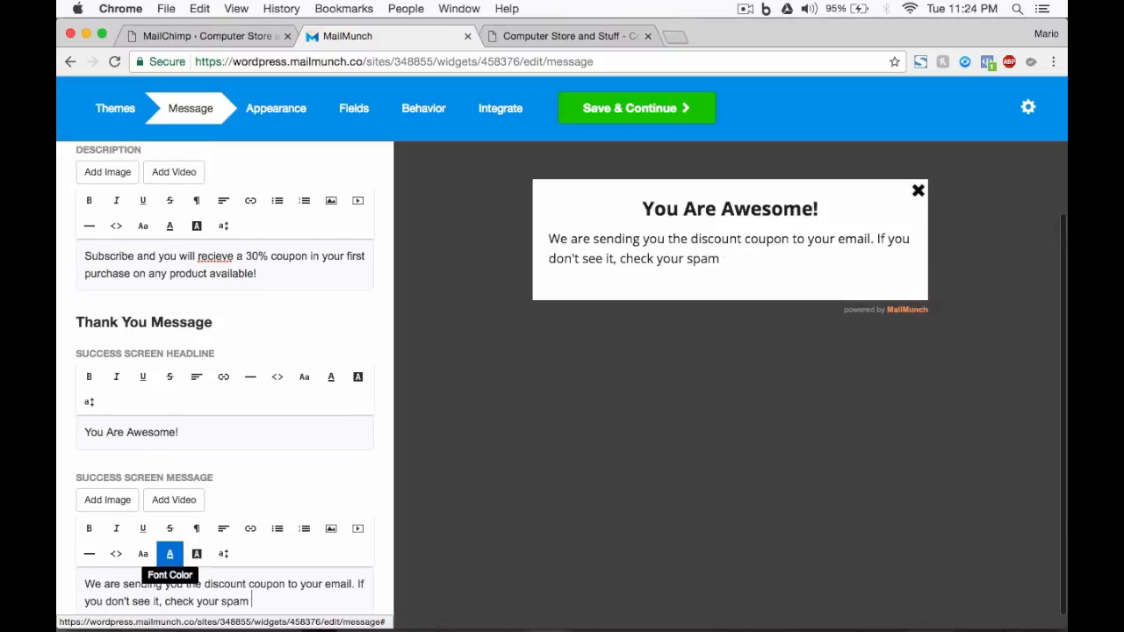
text(folder and check us as safe email.)
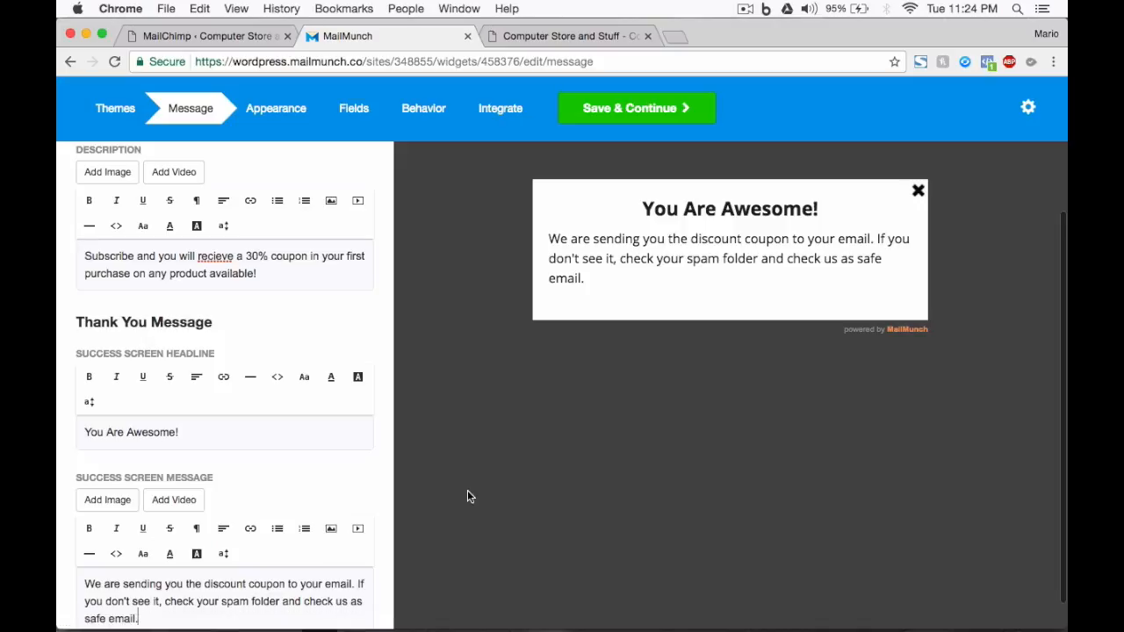
scroll(469, 497, down, 1)
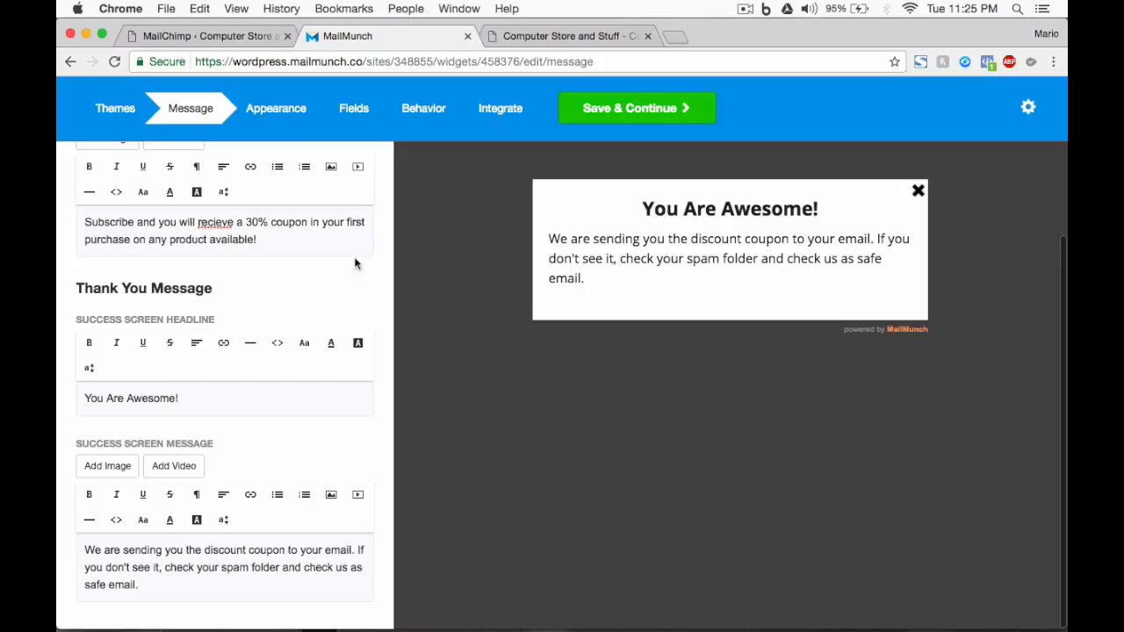
click(672, 115)
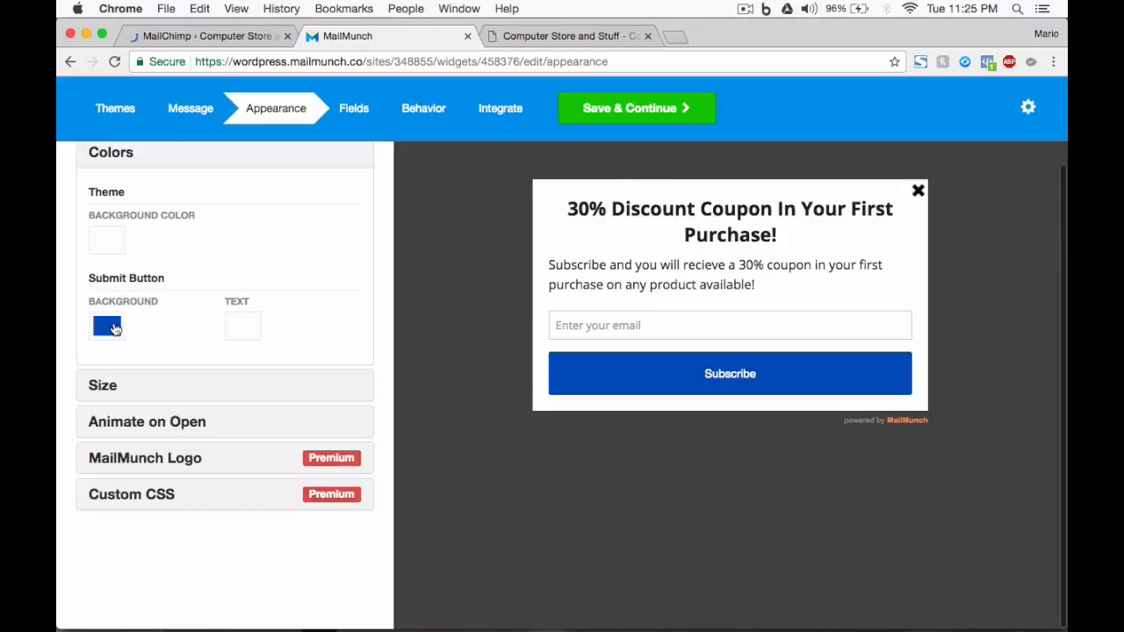
Try a red theme background color for the popup and set it back to white.
click(108, 242)
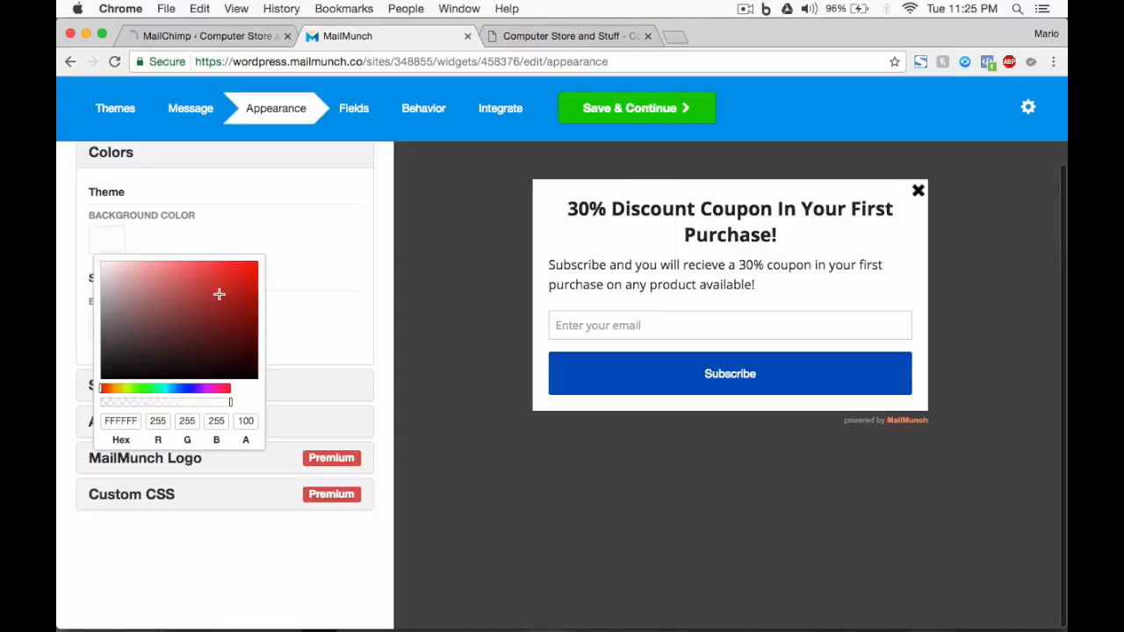
click(257, 274)
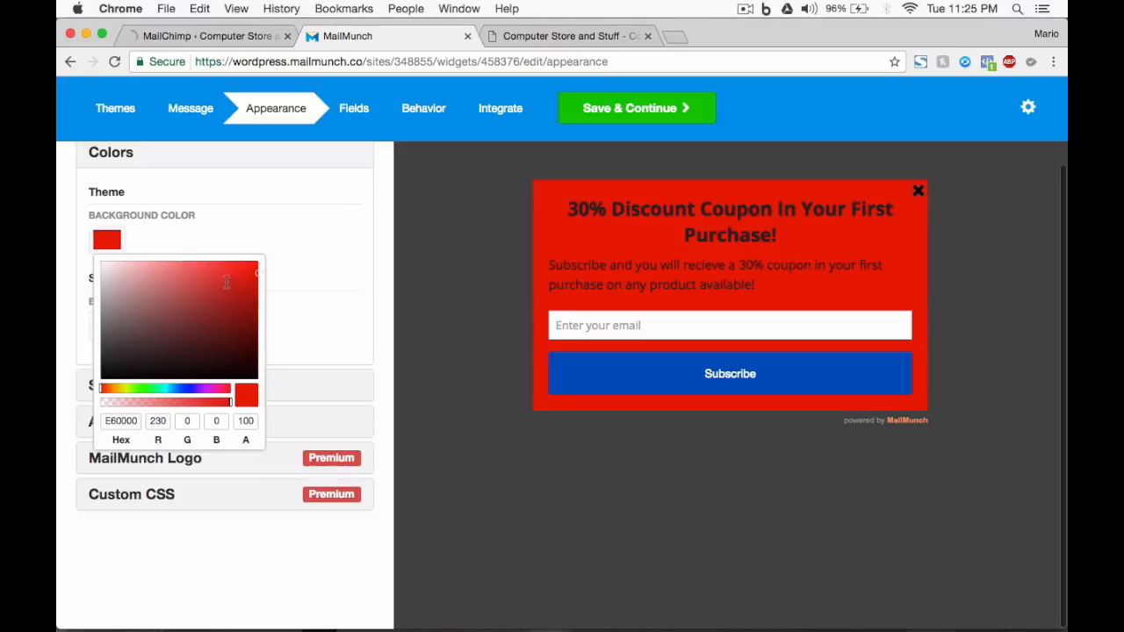
drag(227, 282, 90, 259)
click(204, 239)
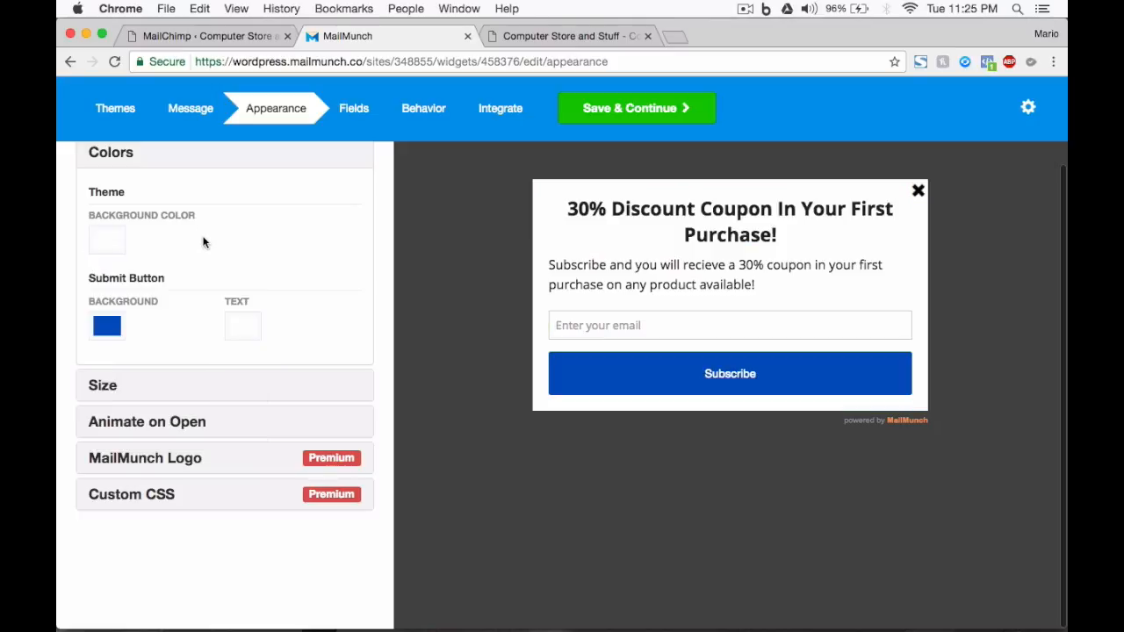
Change the submit button's background color to green, hex 15BA0F.
click(108, 327)
drag(197, 252, 143, 257)
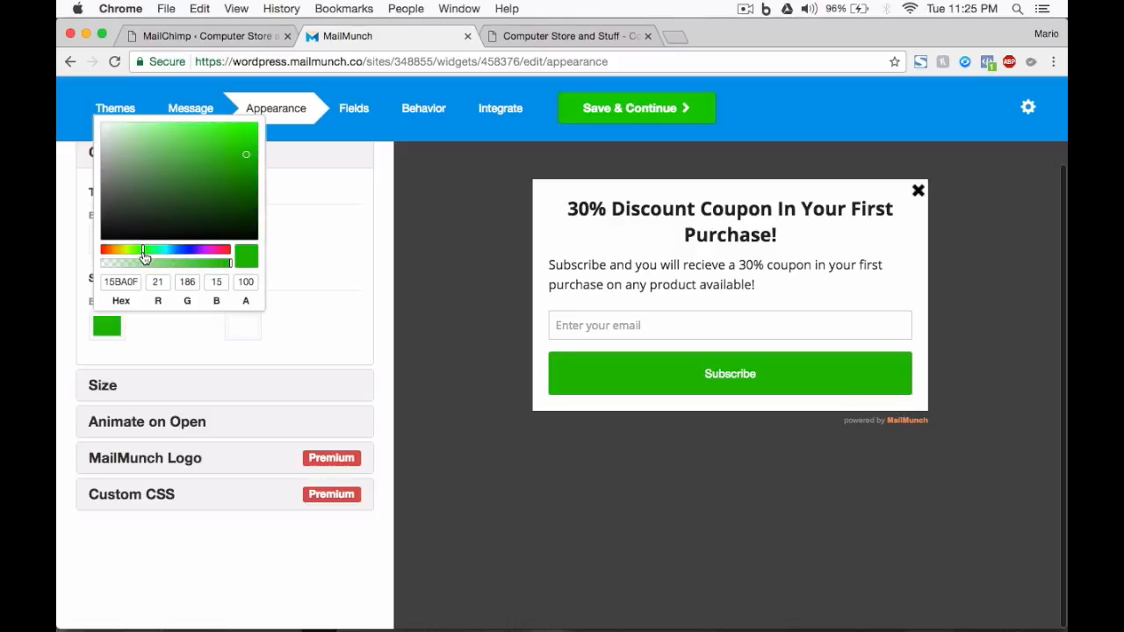
click(323, 209)
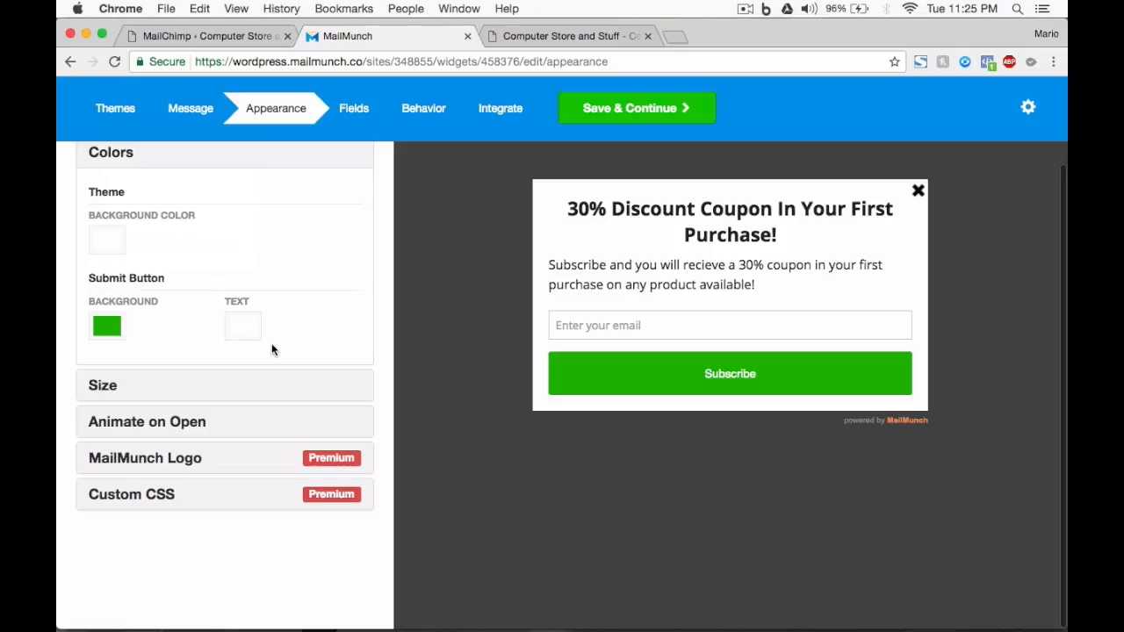
Examine the popup size options and preview the form on mobile before returning to the desktop preview.
click(218, 384)
mouse_move(182, 357)
mouse_down()
mouse_move(109, 360)
mouse_move(254, 367)
mouse_move(188, 367)
mouse_up()
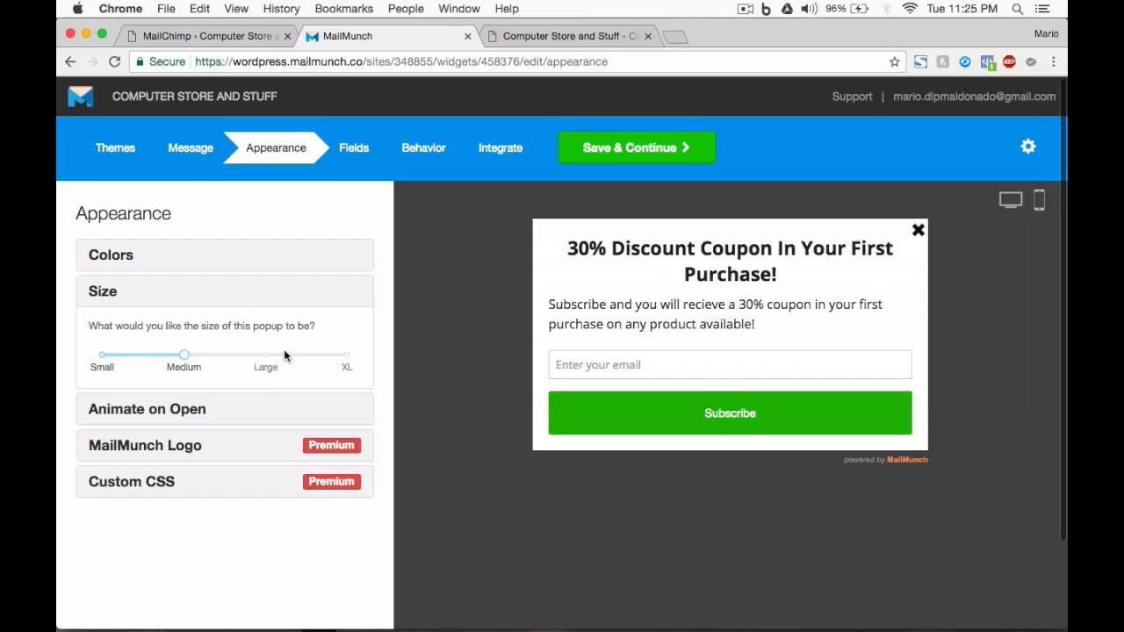
click(1039, 200)
scroll(906, 432, down, 3)
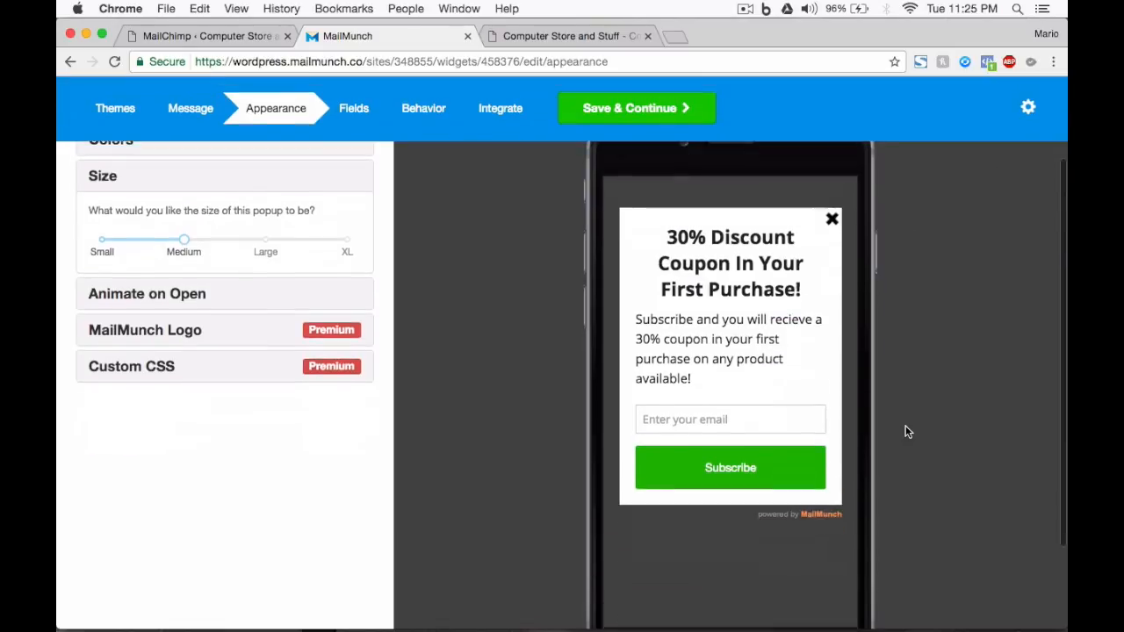
scroll(907, 431, up, 3)
click(1010, 202)
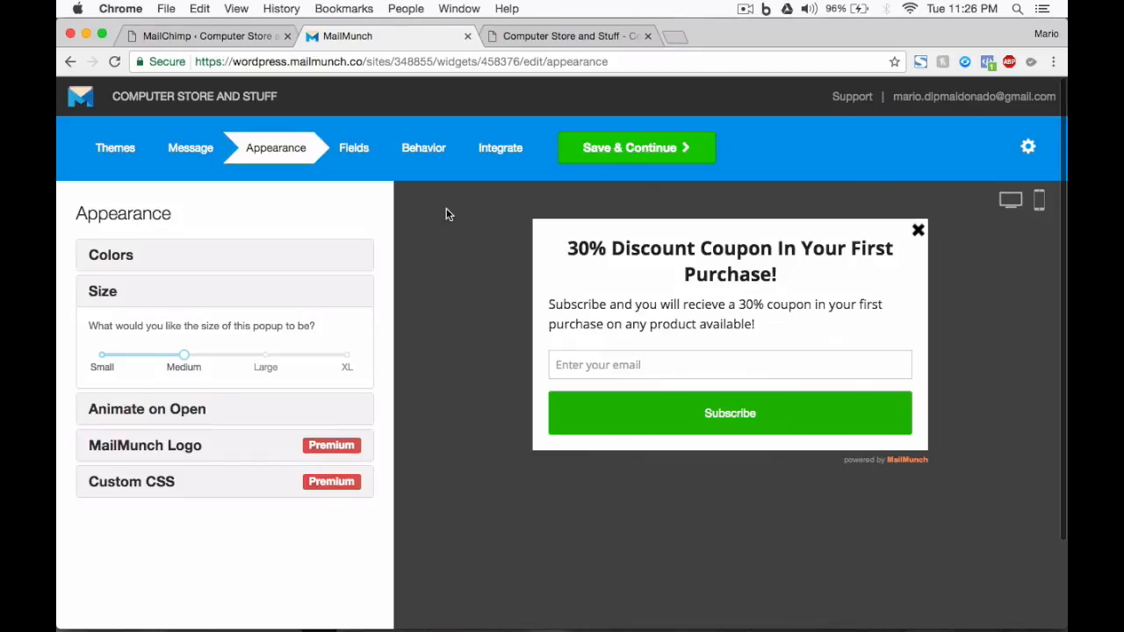
Set the popup's opening animation to Fly In.
click(193, 412)
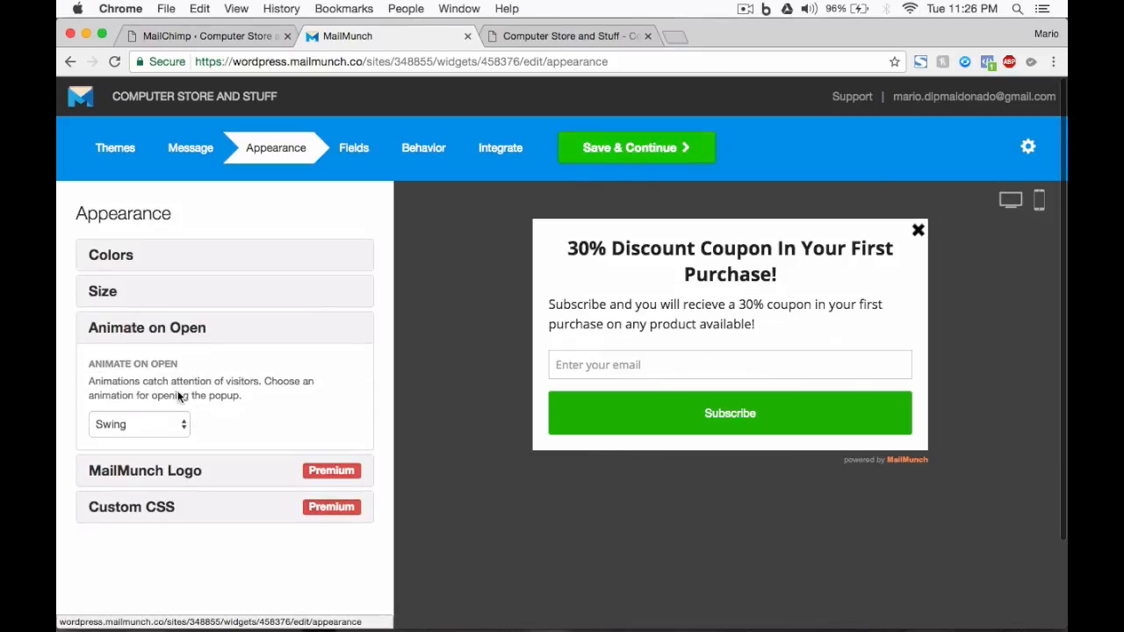
click(129, 426)
click(151, 441)
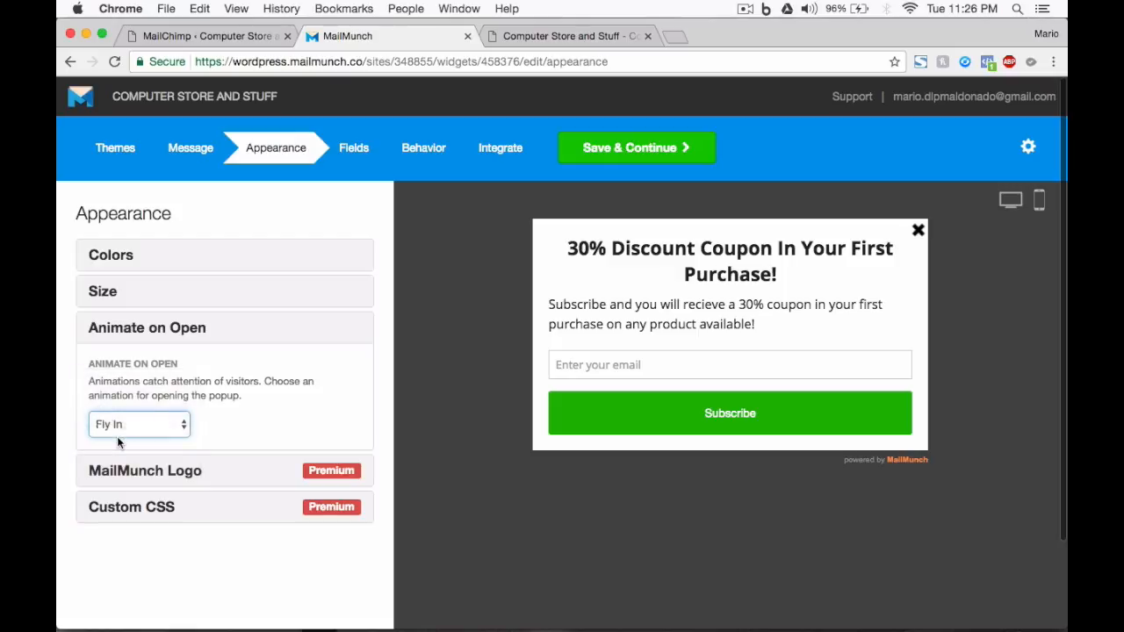
Try the Rubber Band, Tada and None opening animations and go back to Fly In.
click(142, 413)
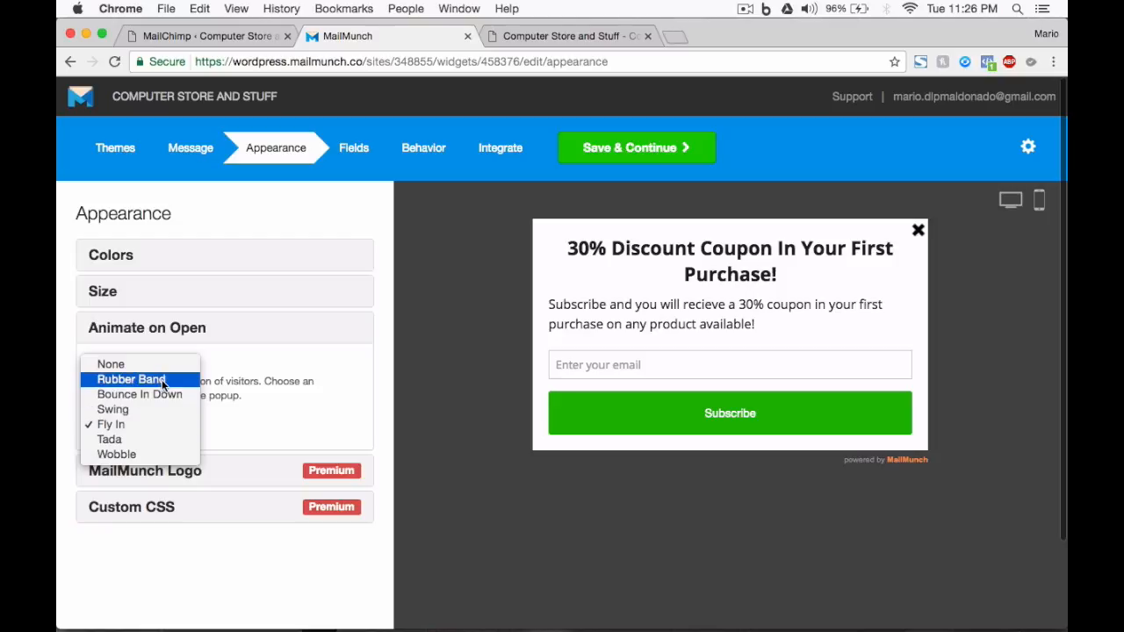
click(161, 380)
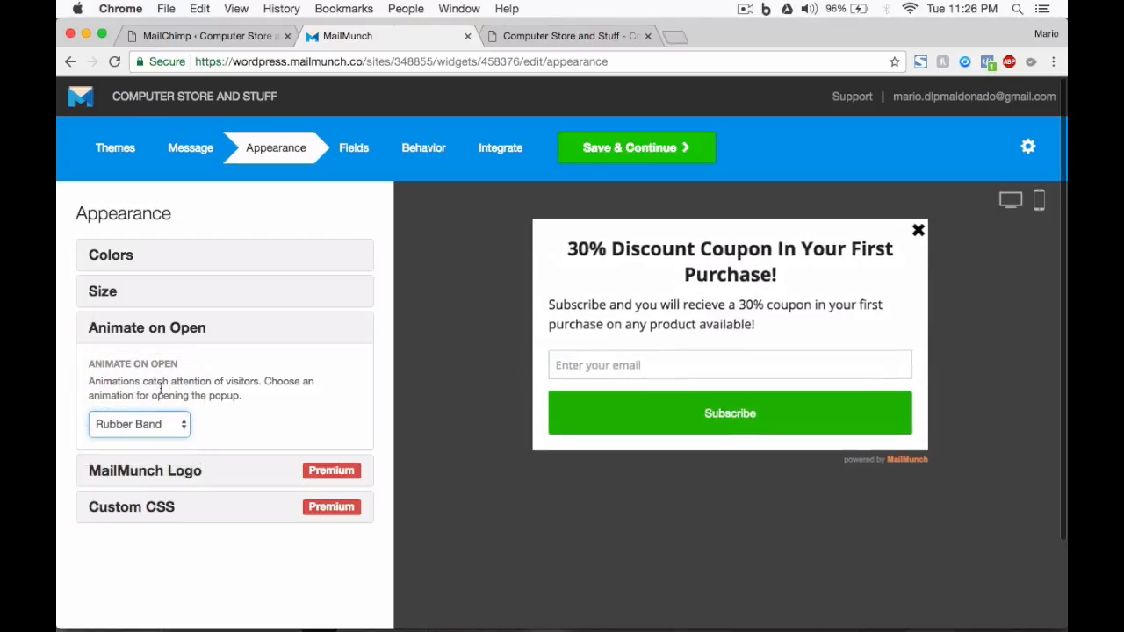
click(137, 434)
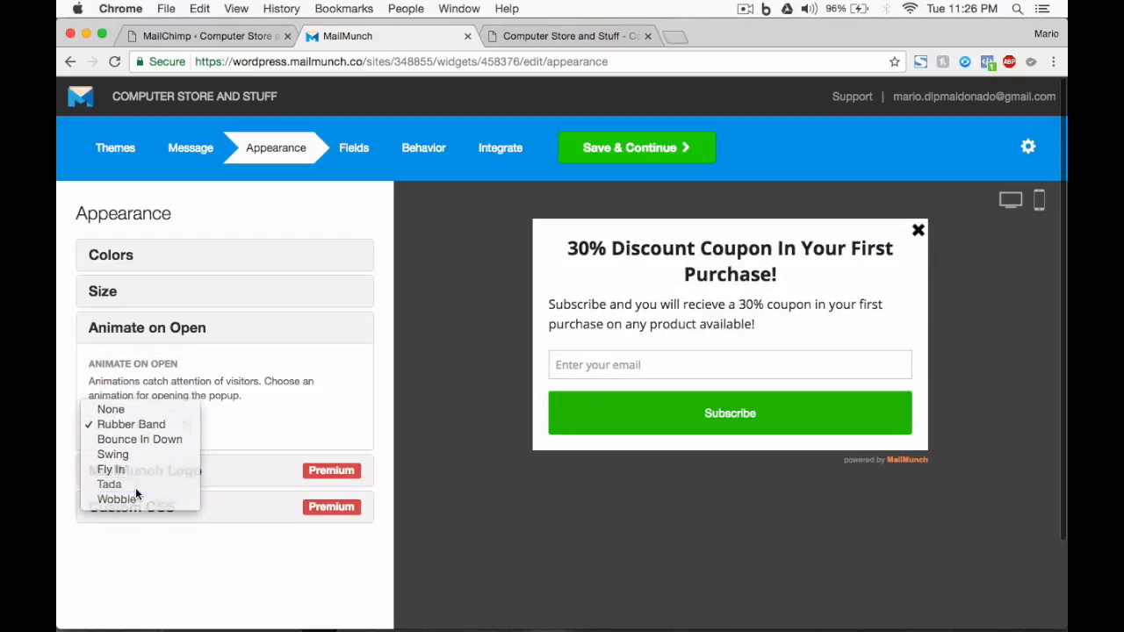
click(132, 484)
click(157, 425)
click(124, 354)
click(126, 424)
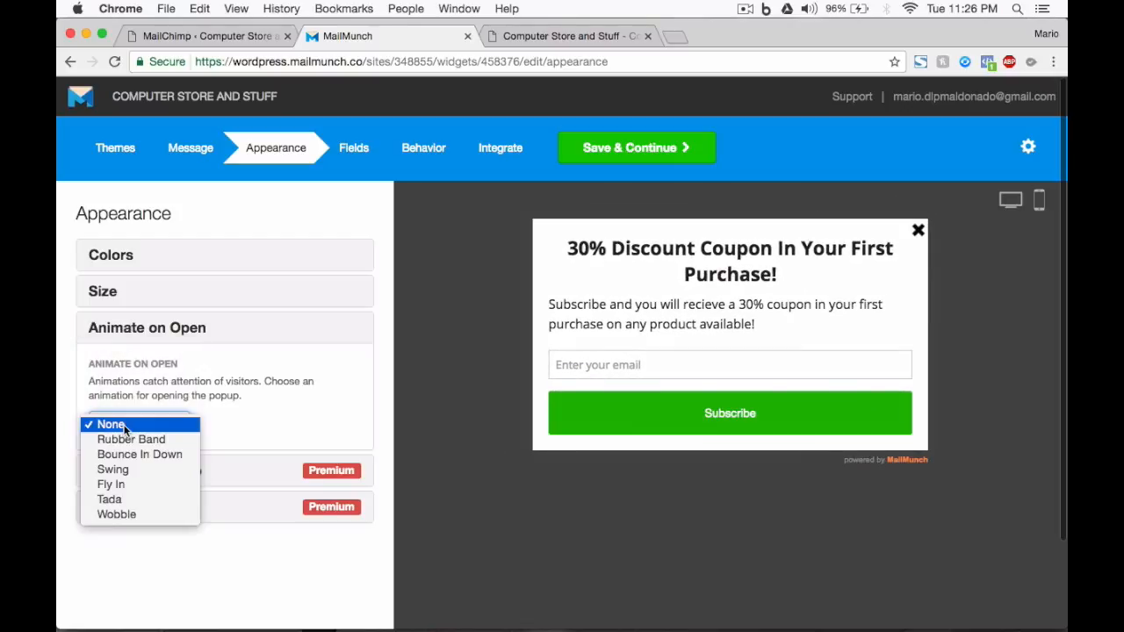
click(123, 484)
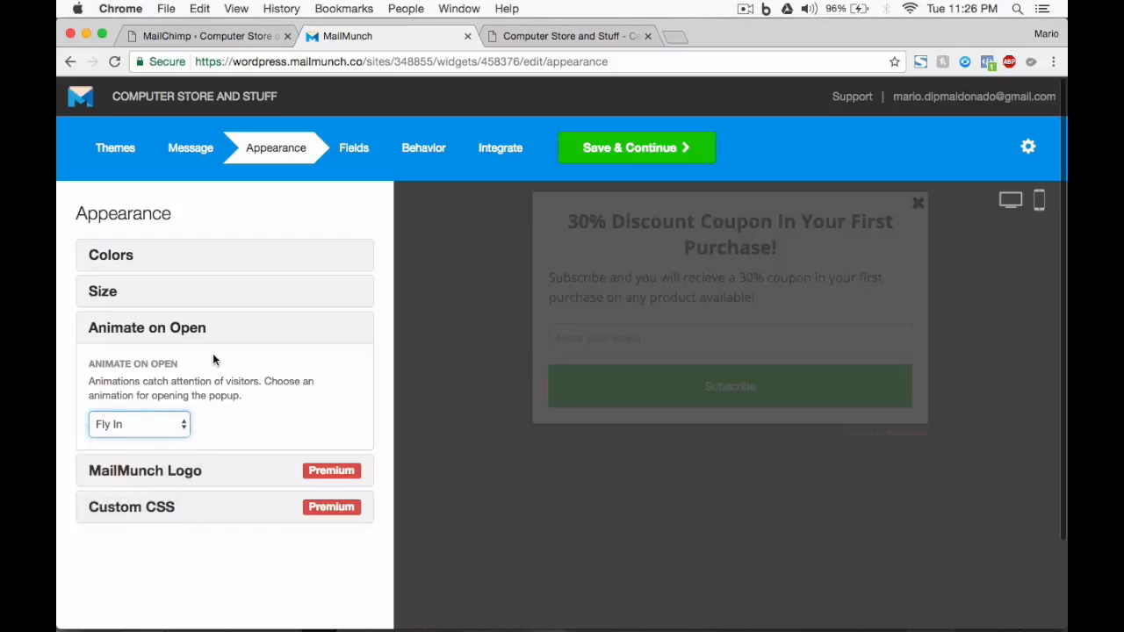
Look at the MailMunch logo removal option and save the appearance settings to continue to the form fields.
click(314, 333)
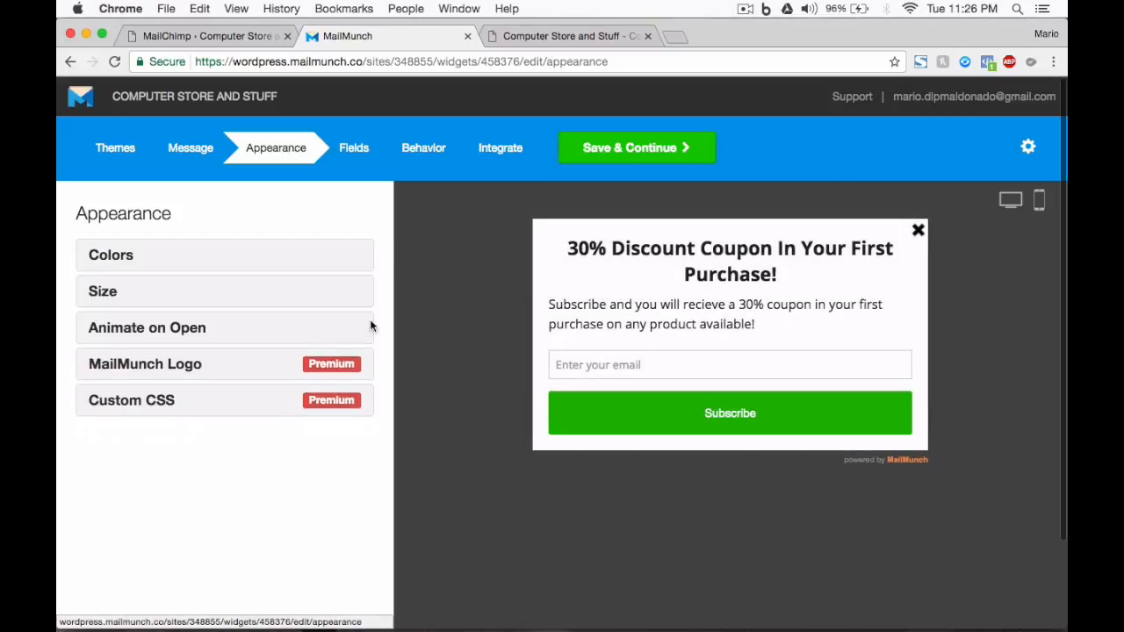
click(261, 373)
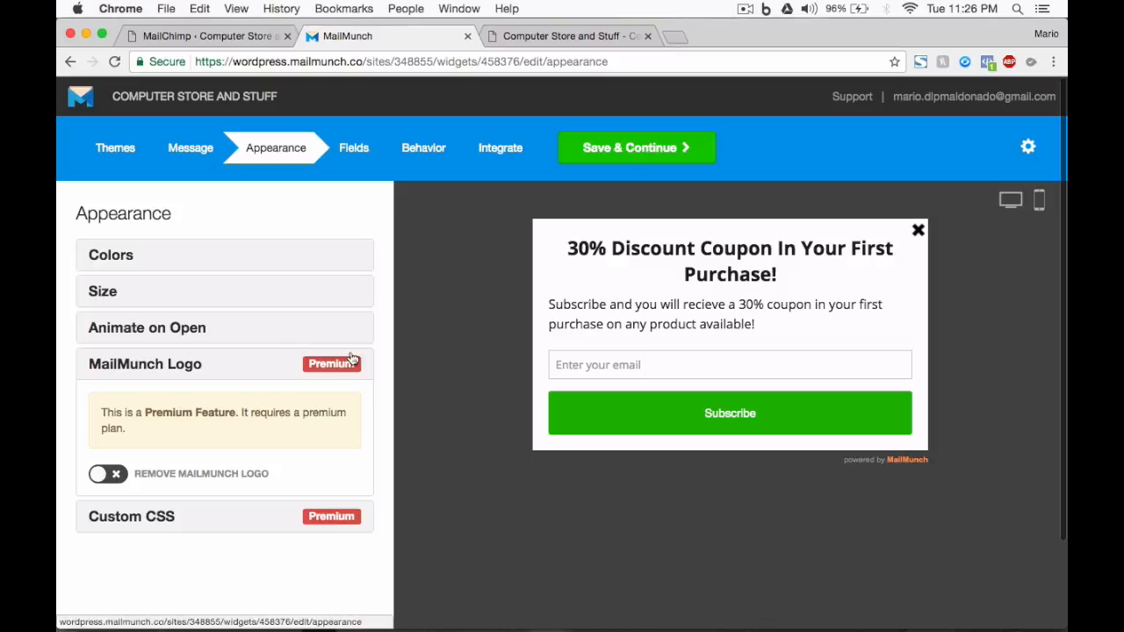
click(610, 154)
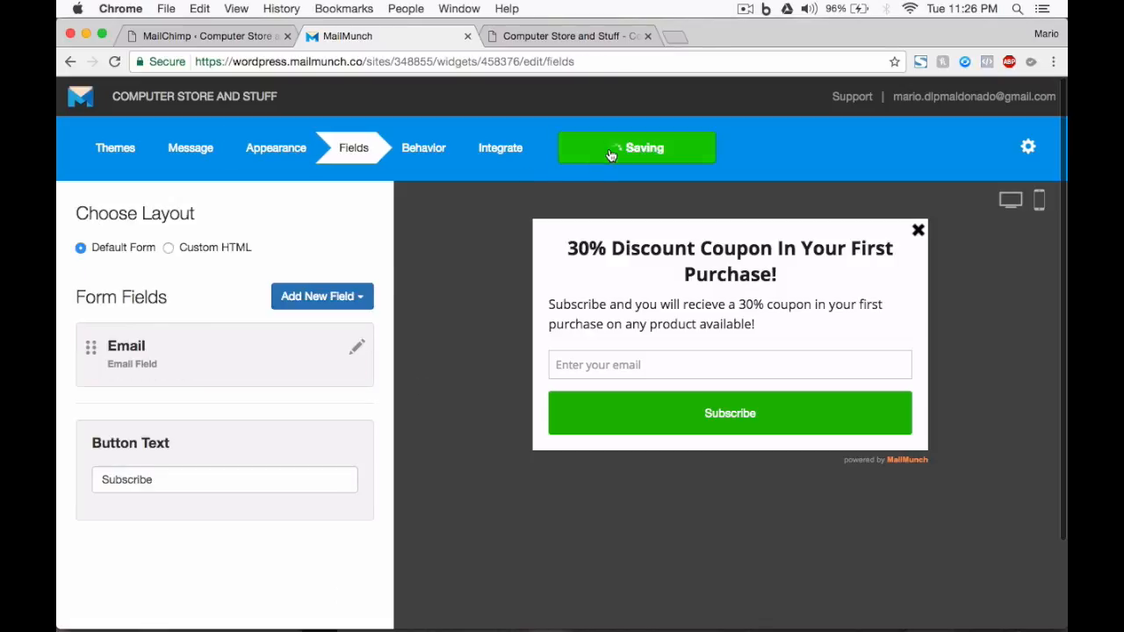
Add First Name and Phone Number fields to the form and collapse their settings.
click(337, 293)
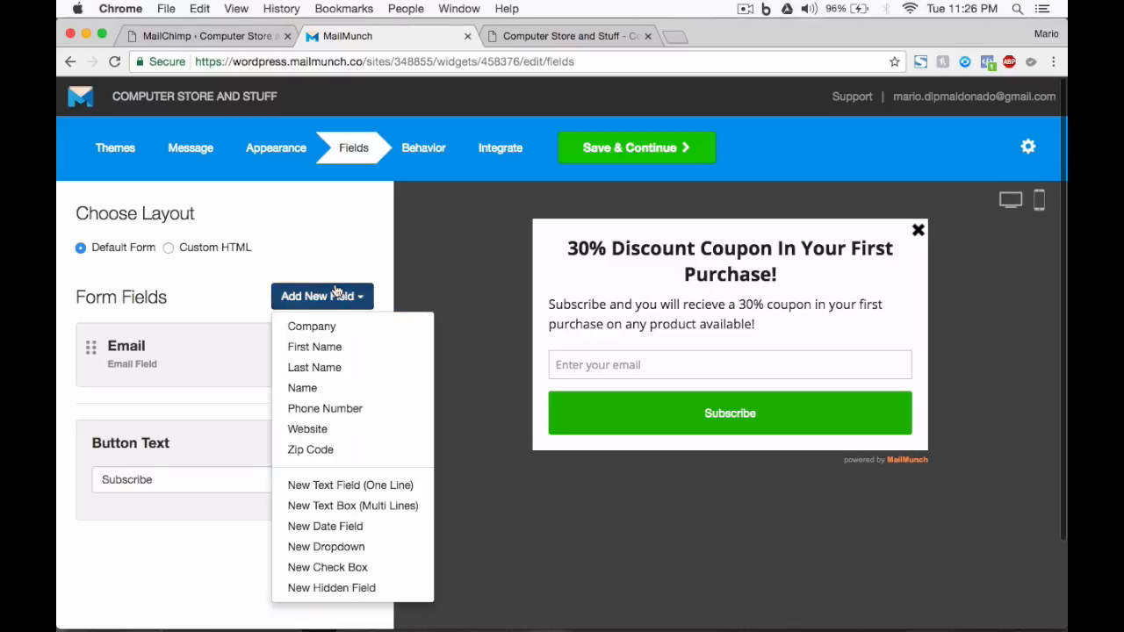
click(330, 346)
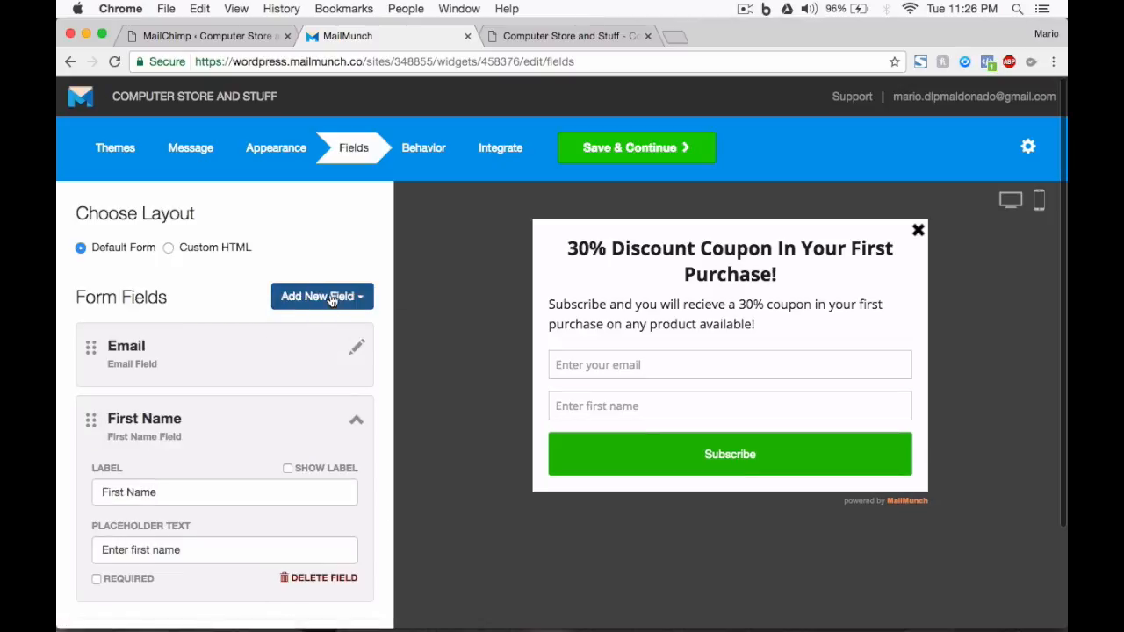
click(323, 297)
click(329, 389)
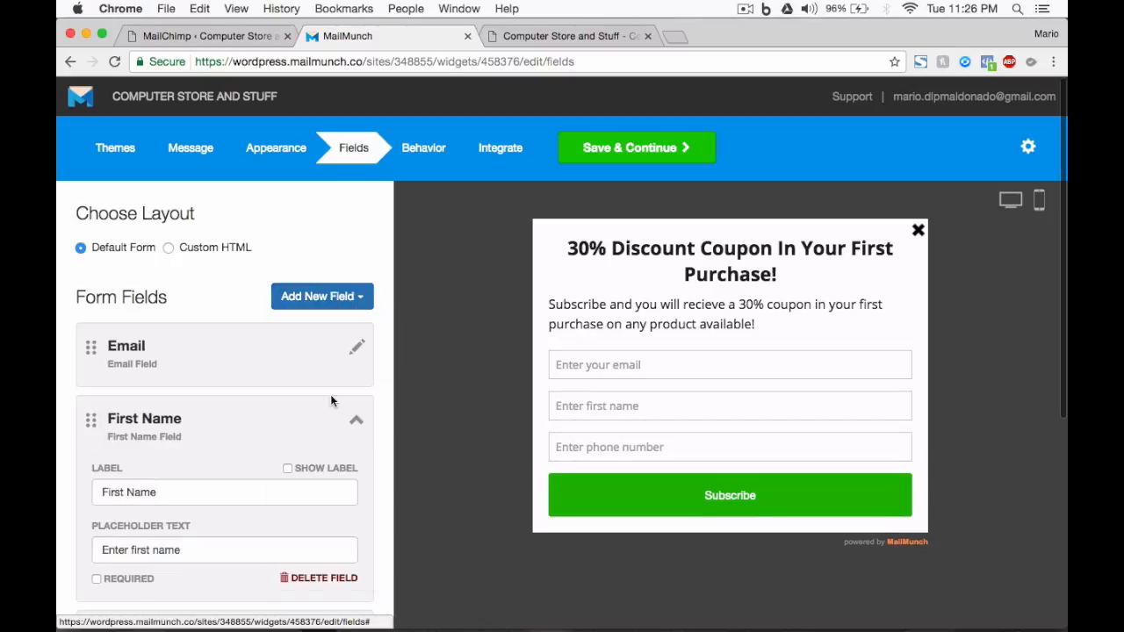
click(358, 427)
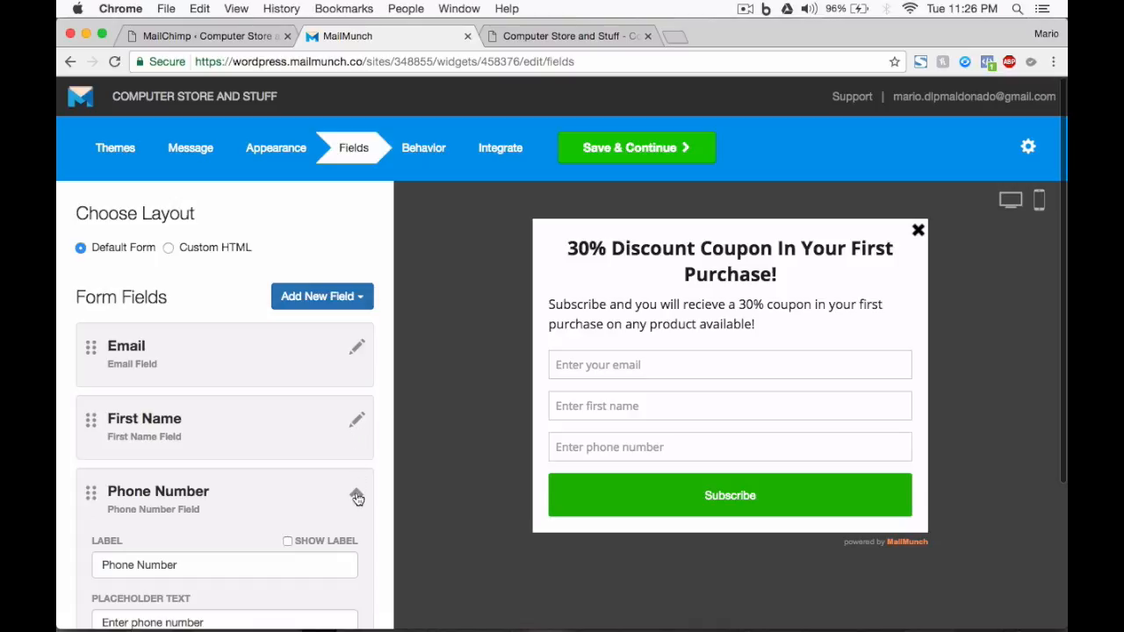
click(358, 496)
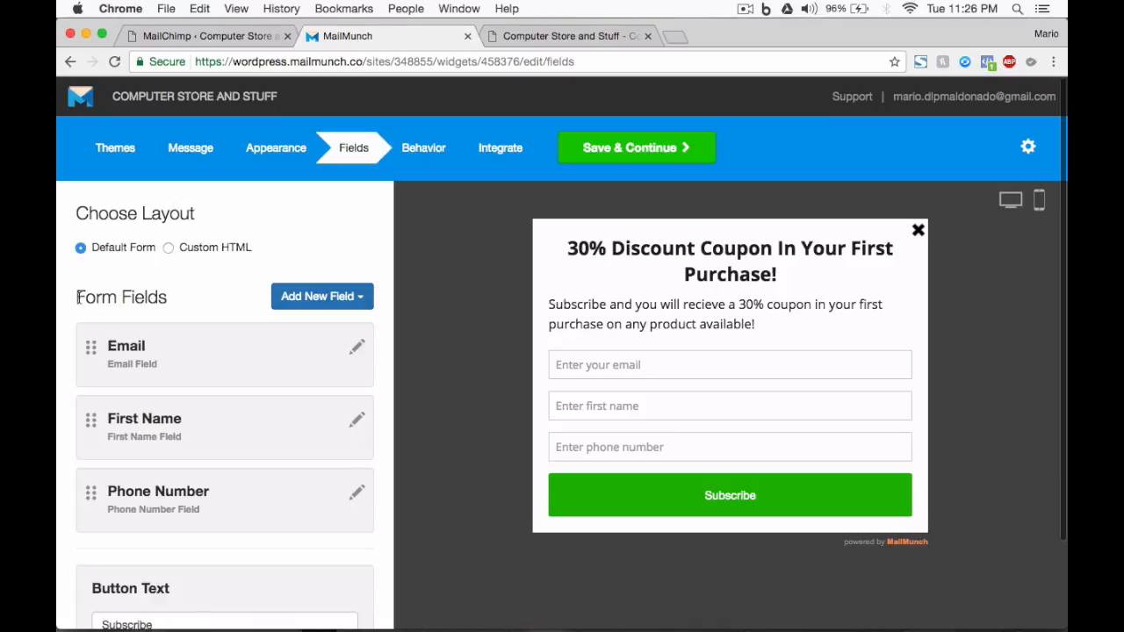
drag(78, 296, 173, 299)
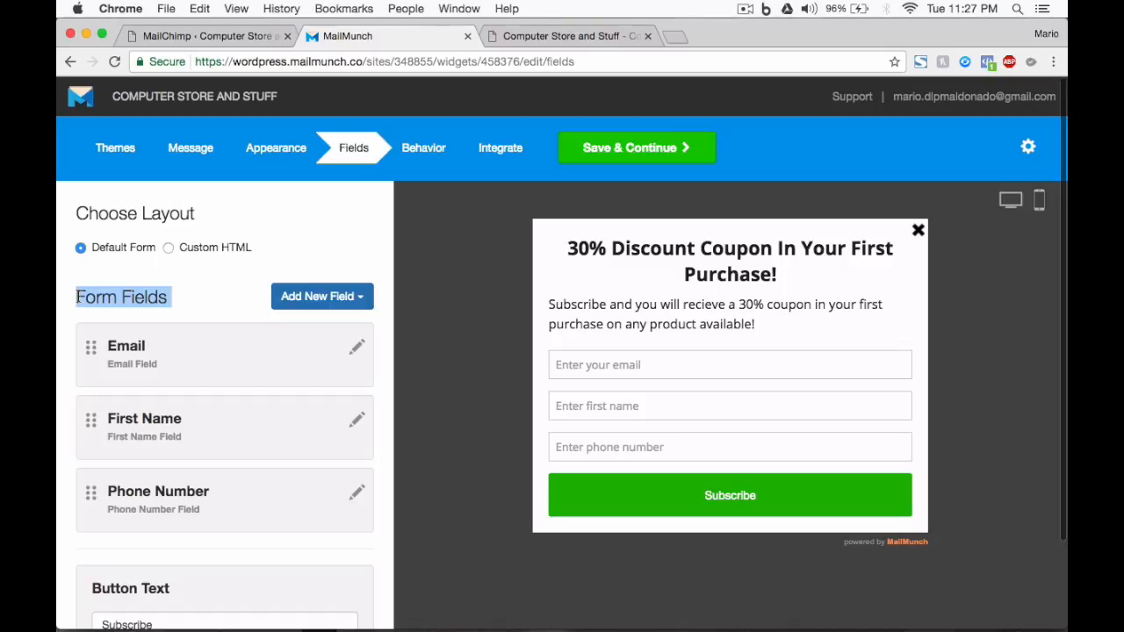
drag(77, 297, 169, 290)
scroll(134, 298, down, 1)
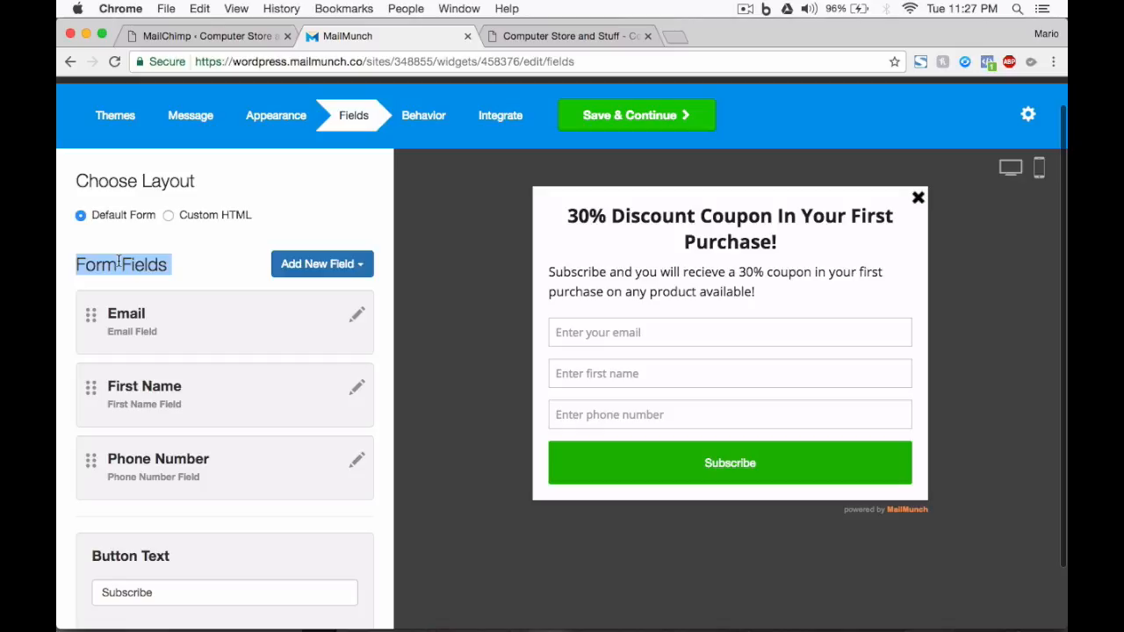
click(113, 268)
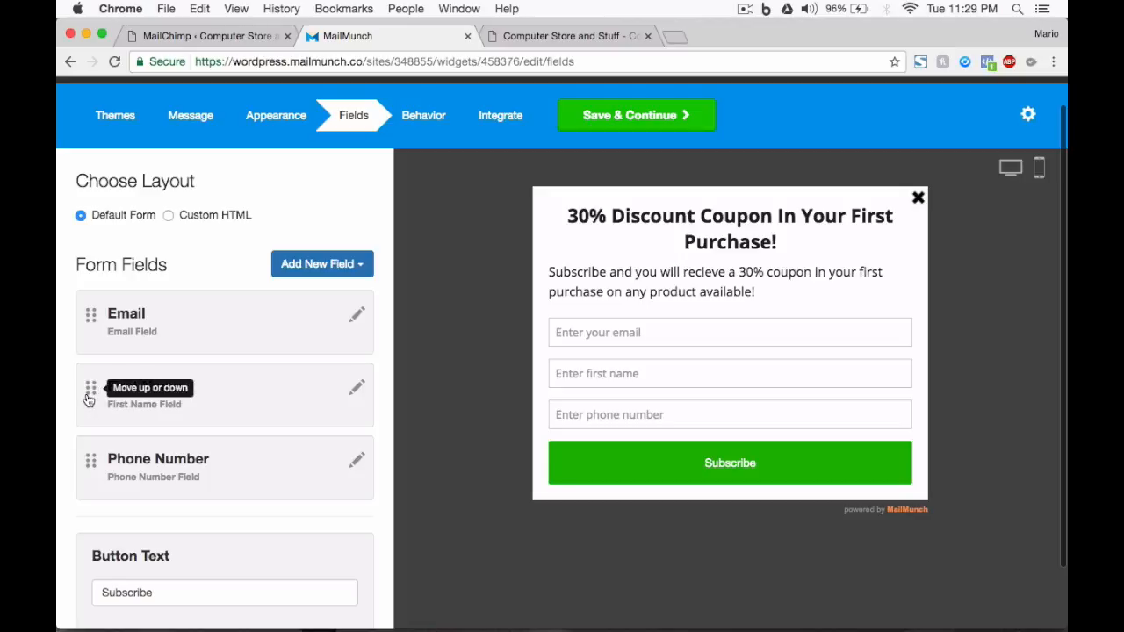
Open the Email field's settings and show its label on the form.
click(357, 317)
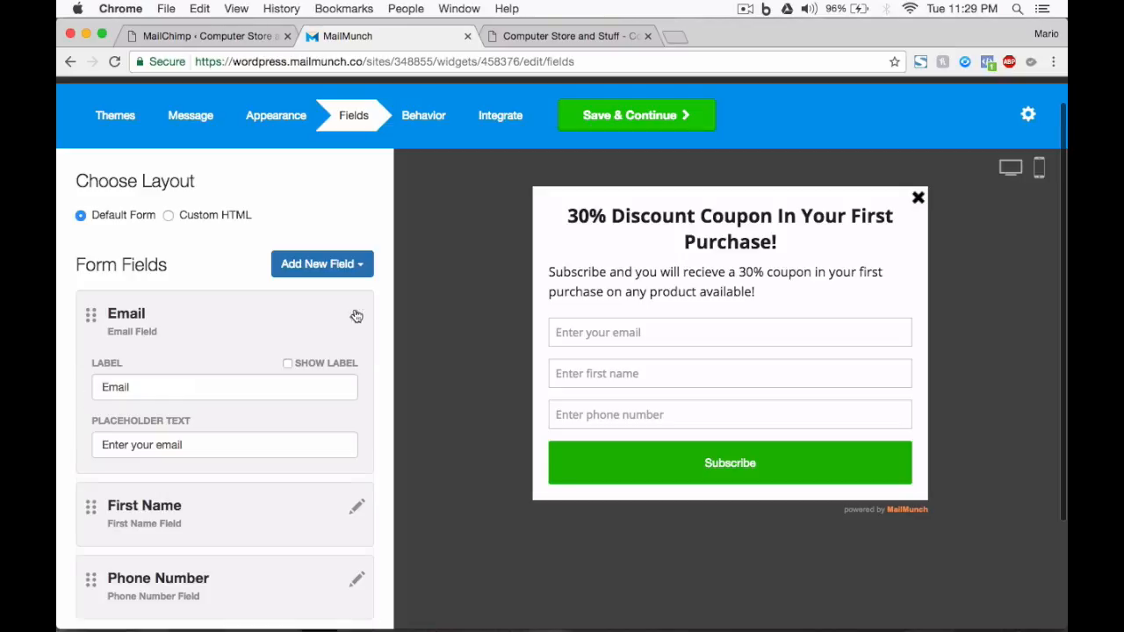
click(287, 364)
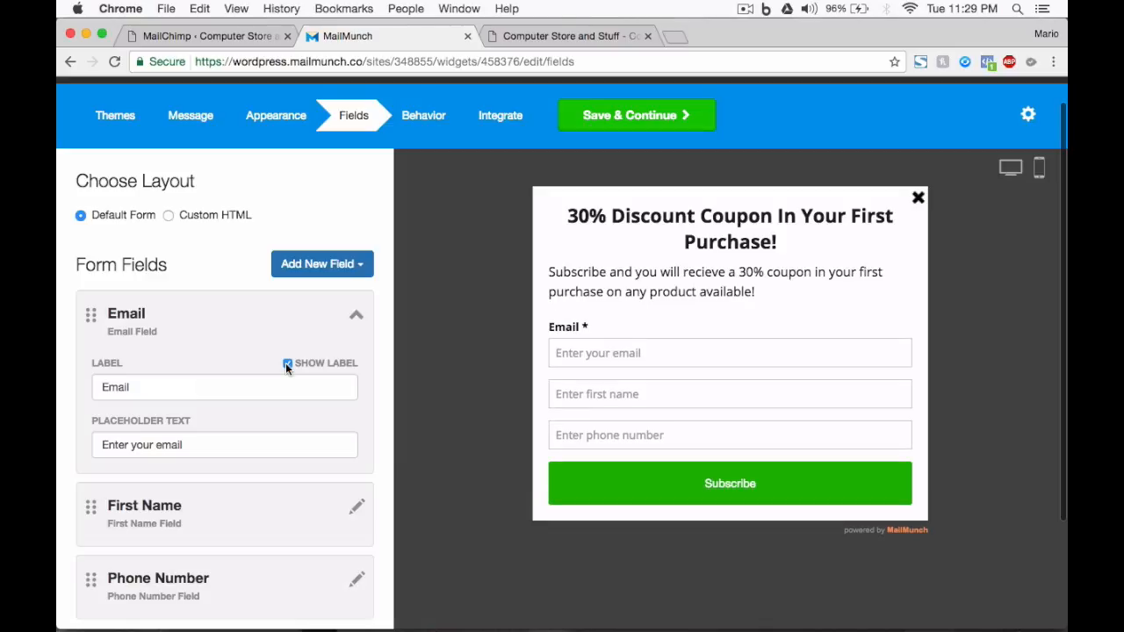
click(154, 386)
Replace the Email field's placeholder text with "Example:" followed by a sample e-mail address.
drag(183, 445, 102, 446)
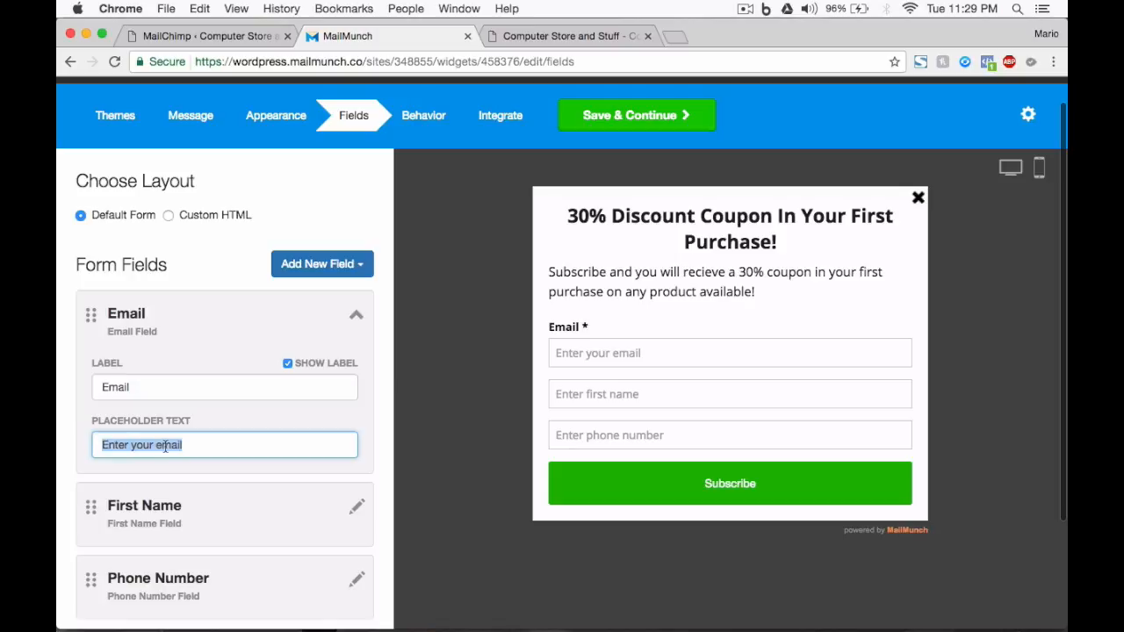
text(Exampl)
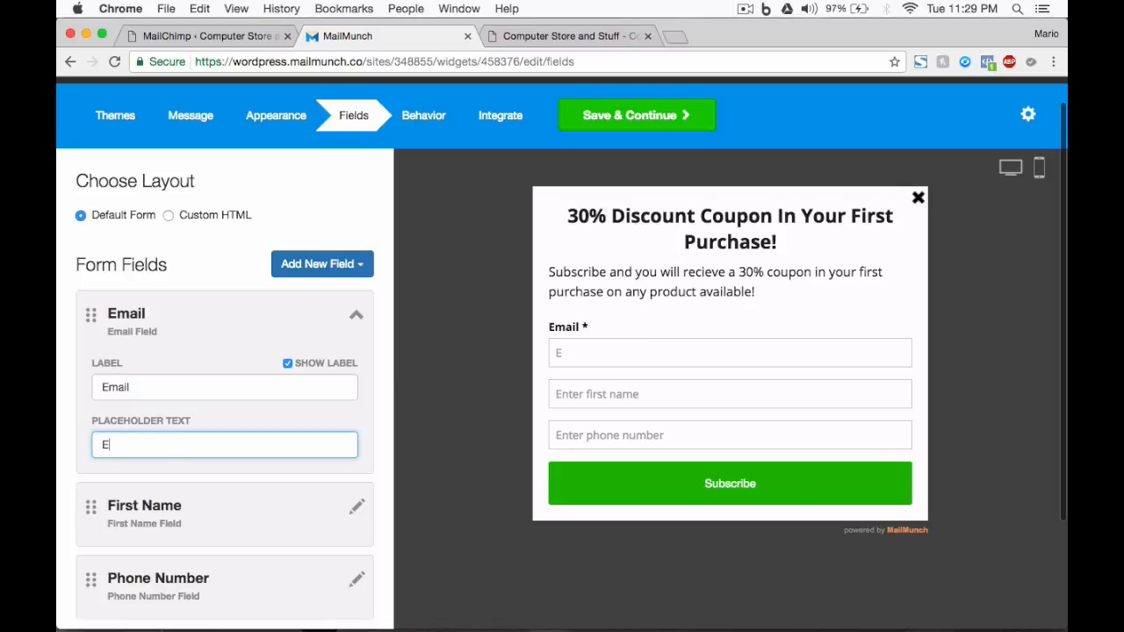
key(BackSpace)
key(BackSpace)
text(ple: john@yourme)
key(BackSpace)
key(BackSpace)
text(email.com)
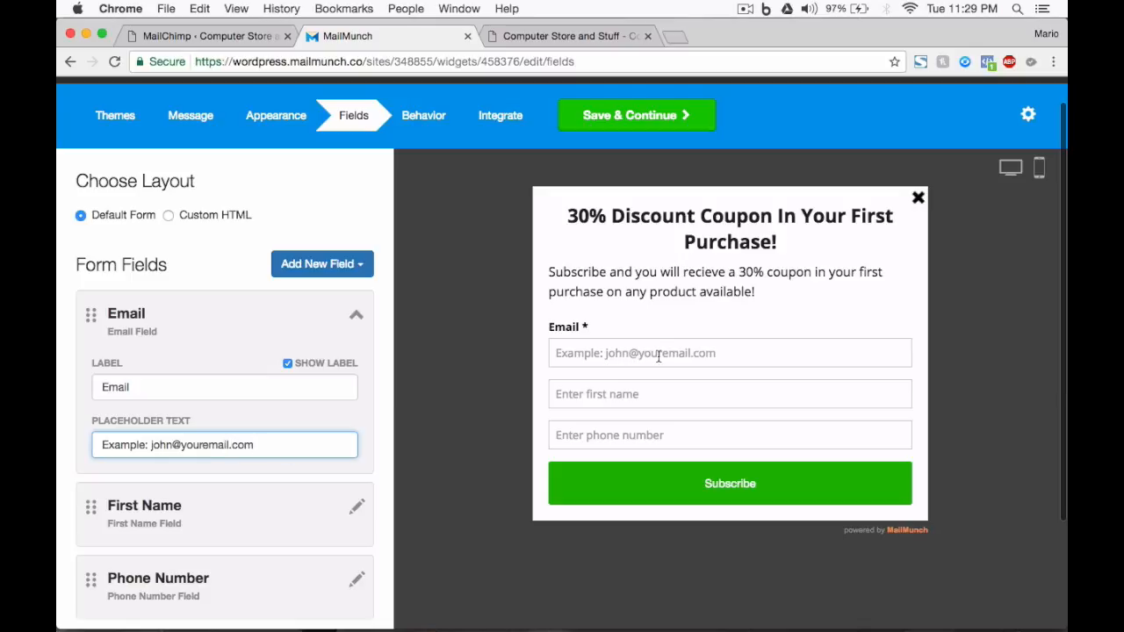
Show the First Name field's label and make the field required.
click(357, 507)
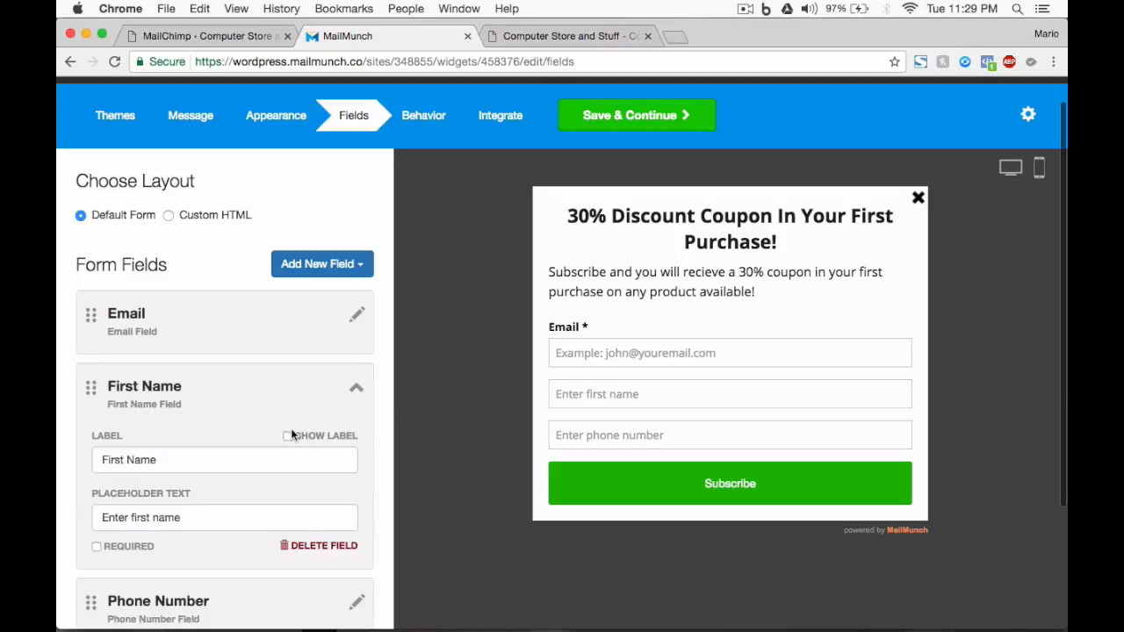
scroll(288, 435, down, 1)
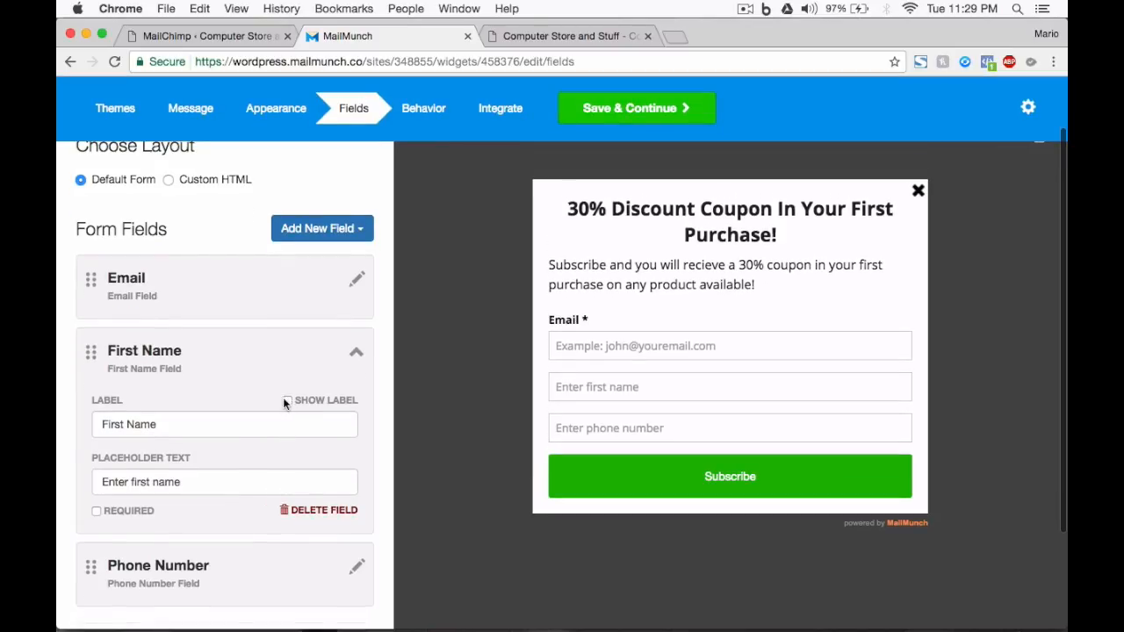
click(286, 401)
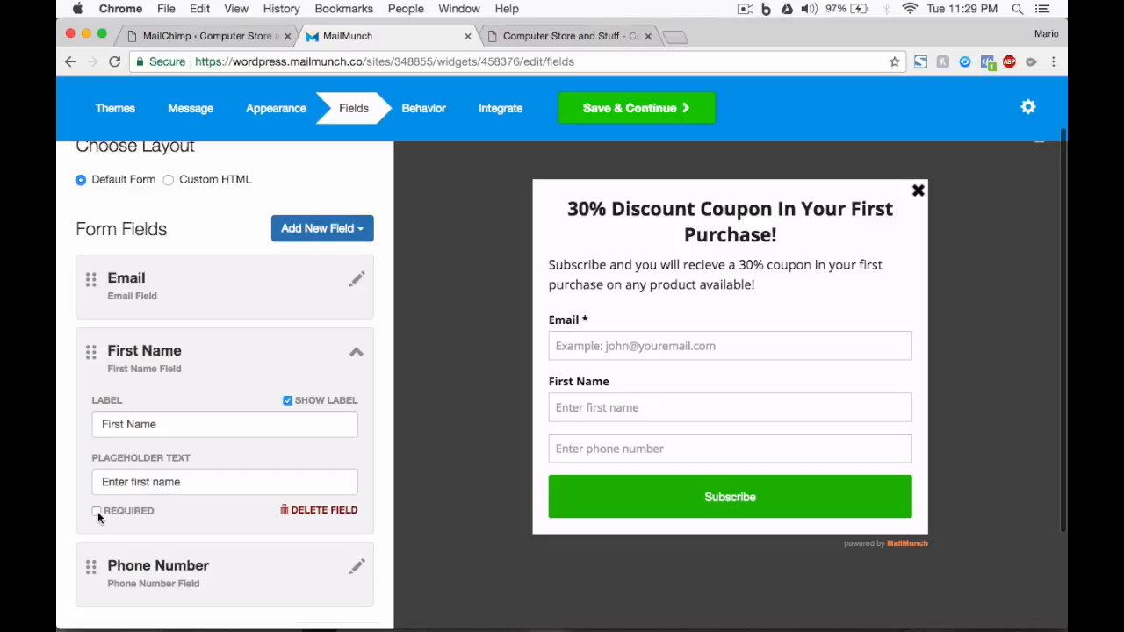
click(97, 511)
Set the First Name field's label to "First Name (NO last names)" and its placeholder to "Example:" plus a sample first name.
click(189, 427)
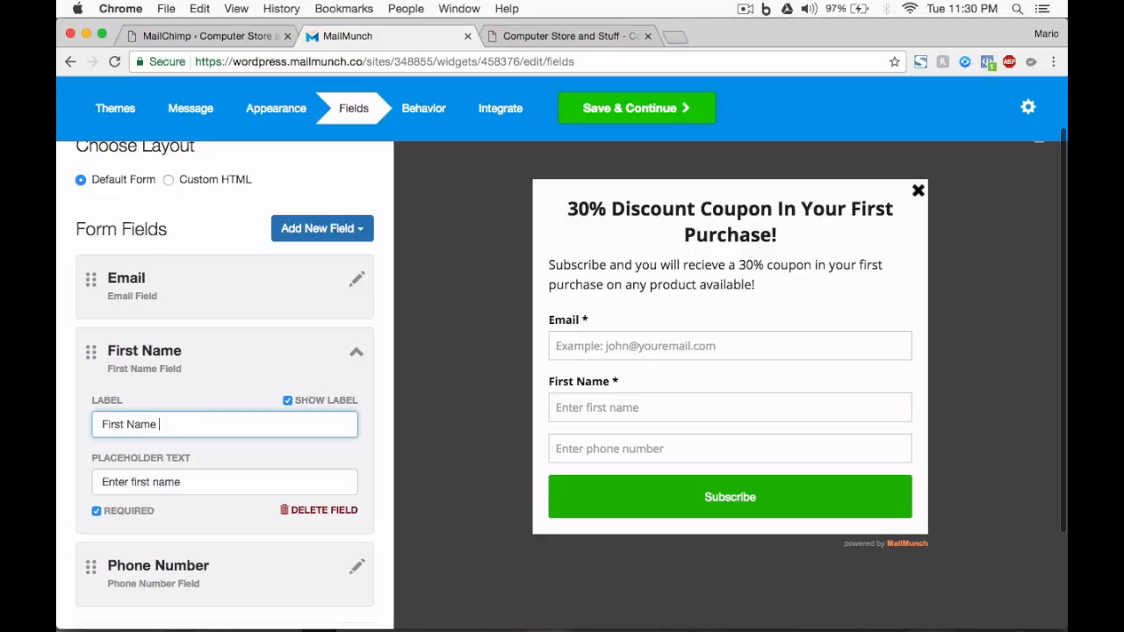
text((NO last )
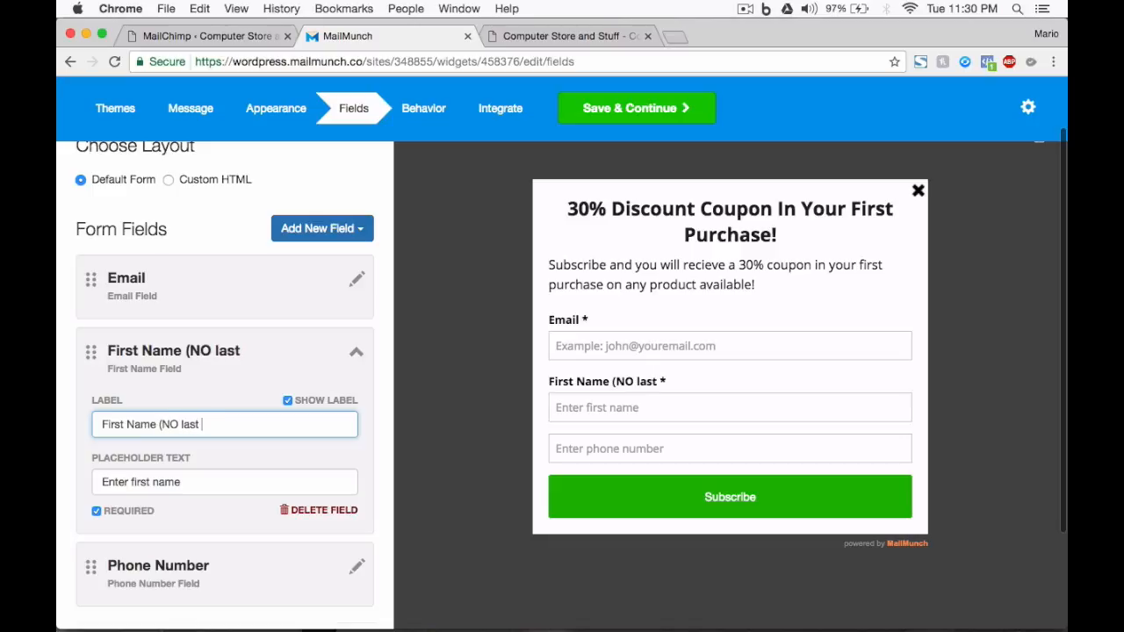
text(names))
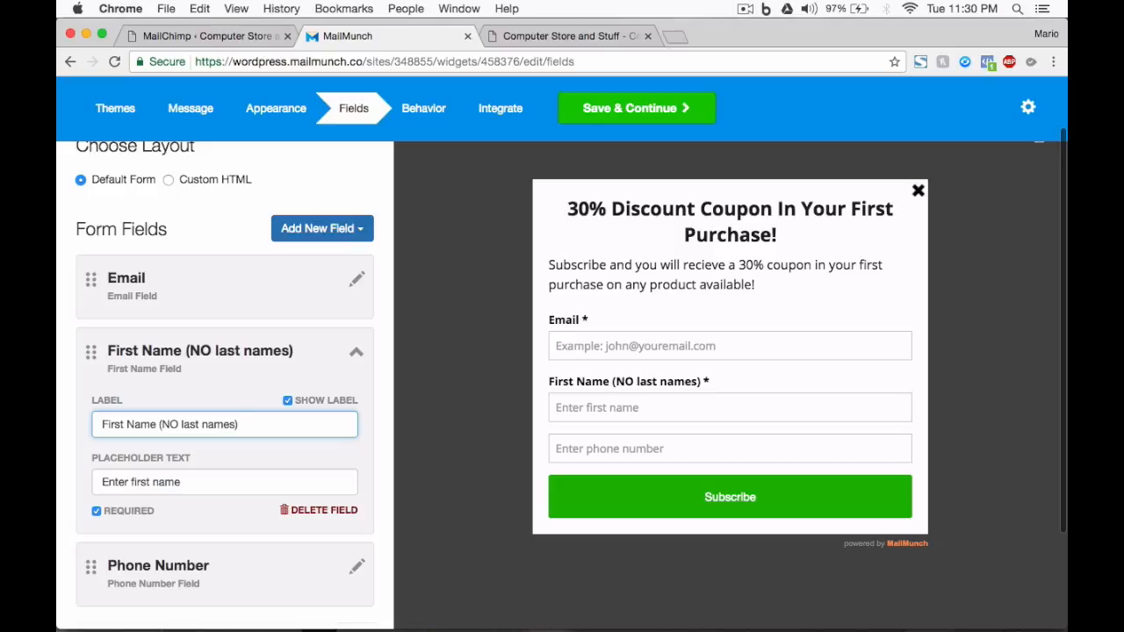
key(Tab)
text(E)
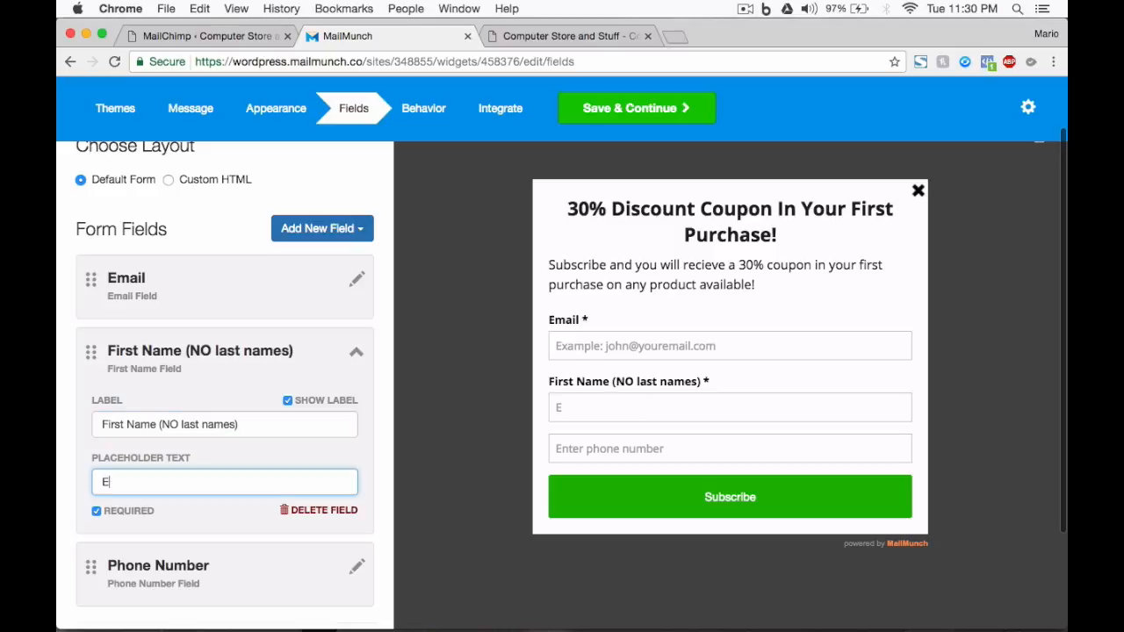
text(xample: John)
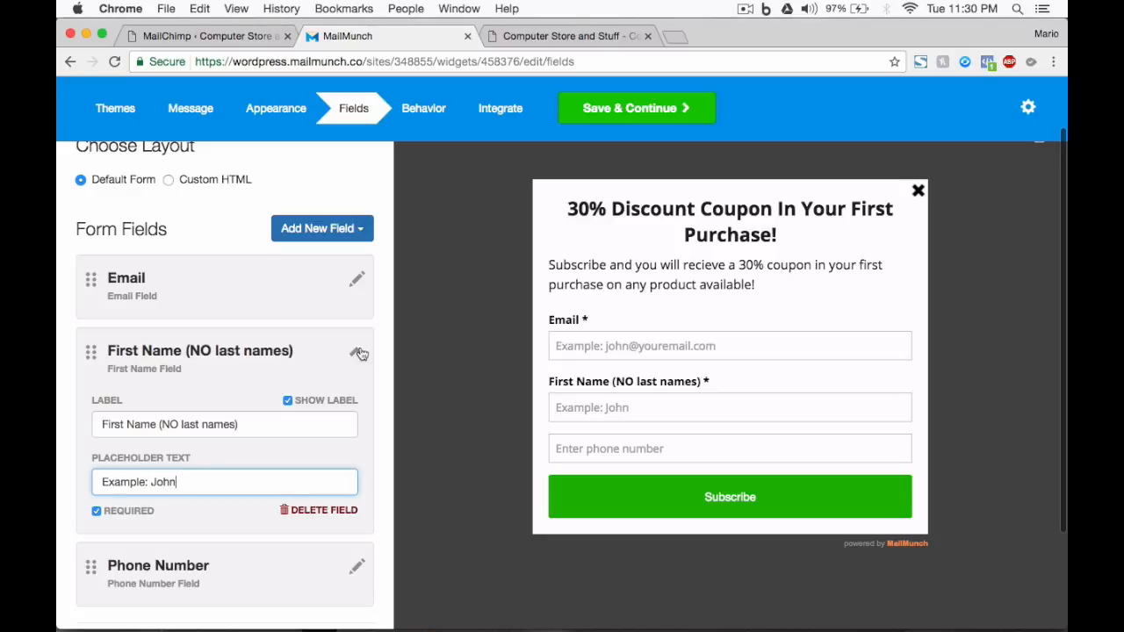
click(360, 353)
Show the Phone Number field's label and make the field required.
scroll(365, 411, down, 1)
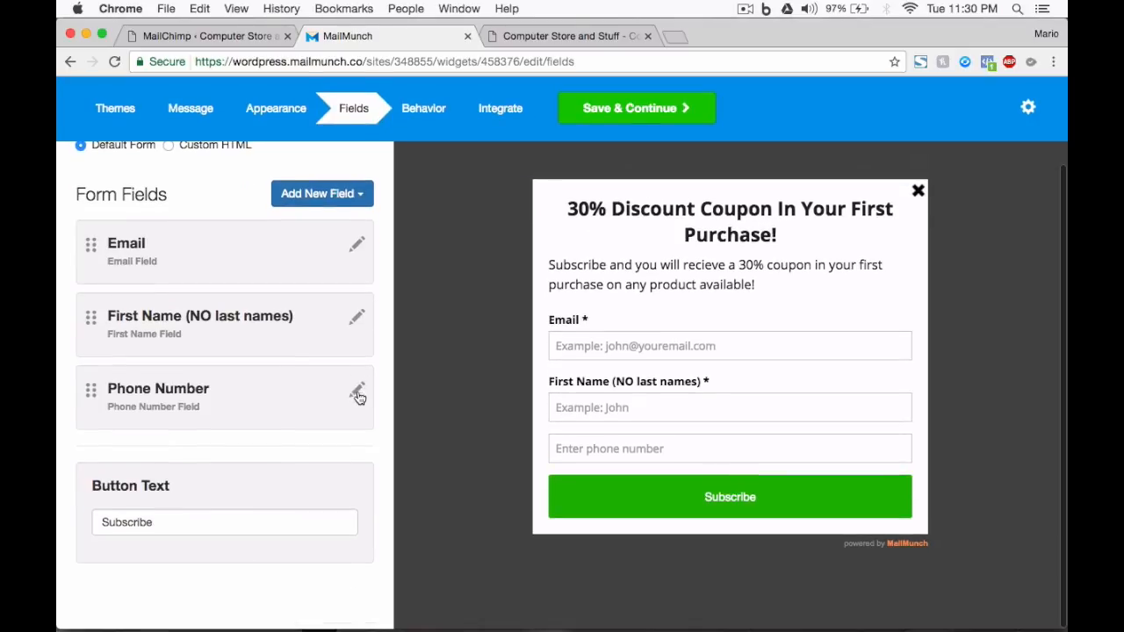
click(358, 396)
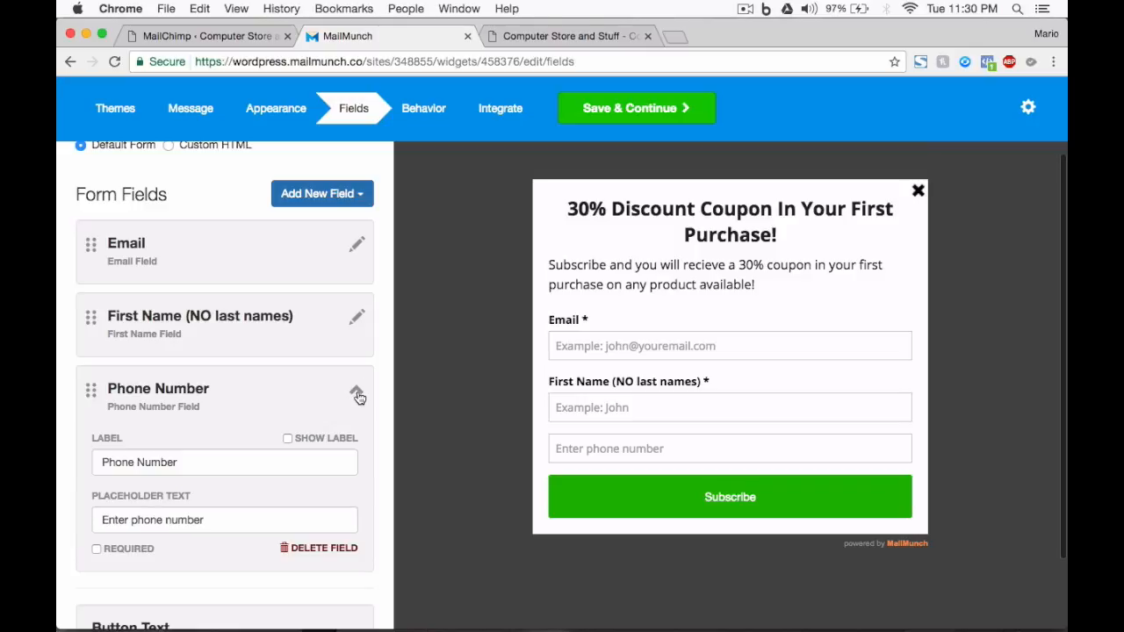
click(287, 438)
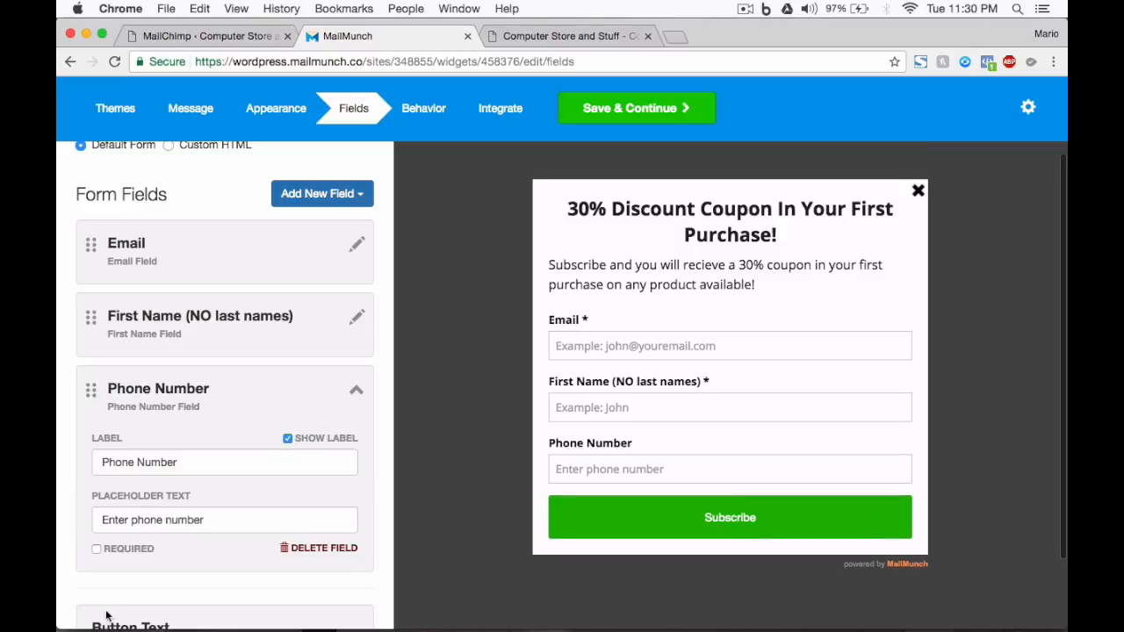
click(96, 548)
Relabel the Phone Number field "Whatsapp" and set its placeholder to "Example:" followed by a sample phone number.
triple_click(204, 463)
text(What)
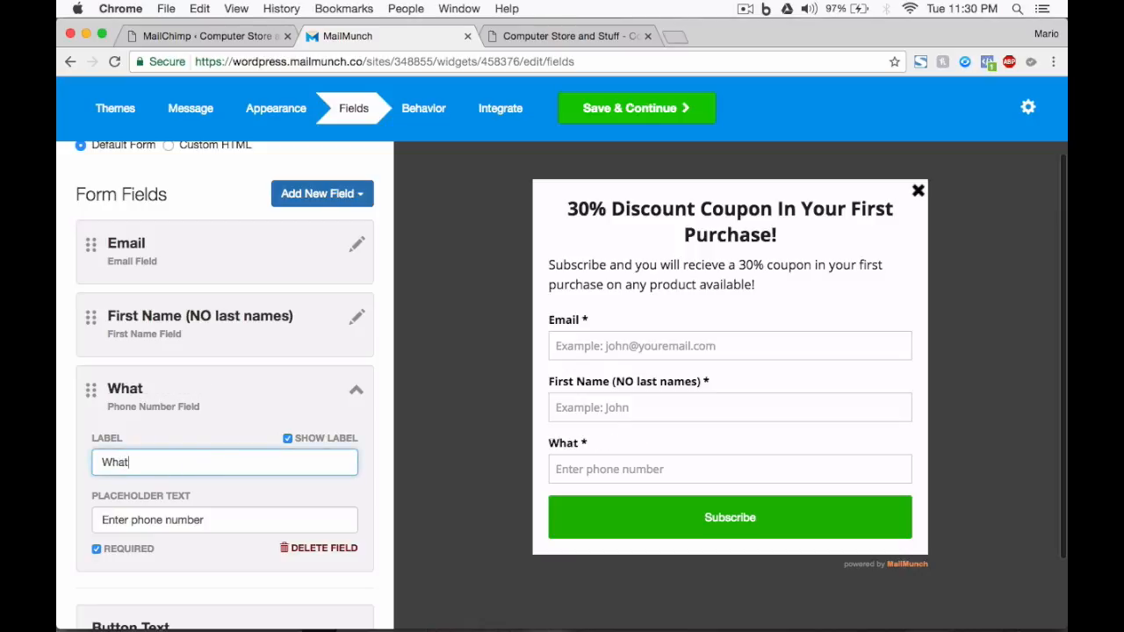
text(sapp)
key(Tab)
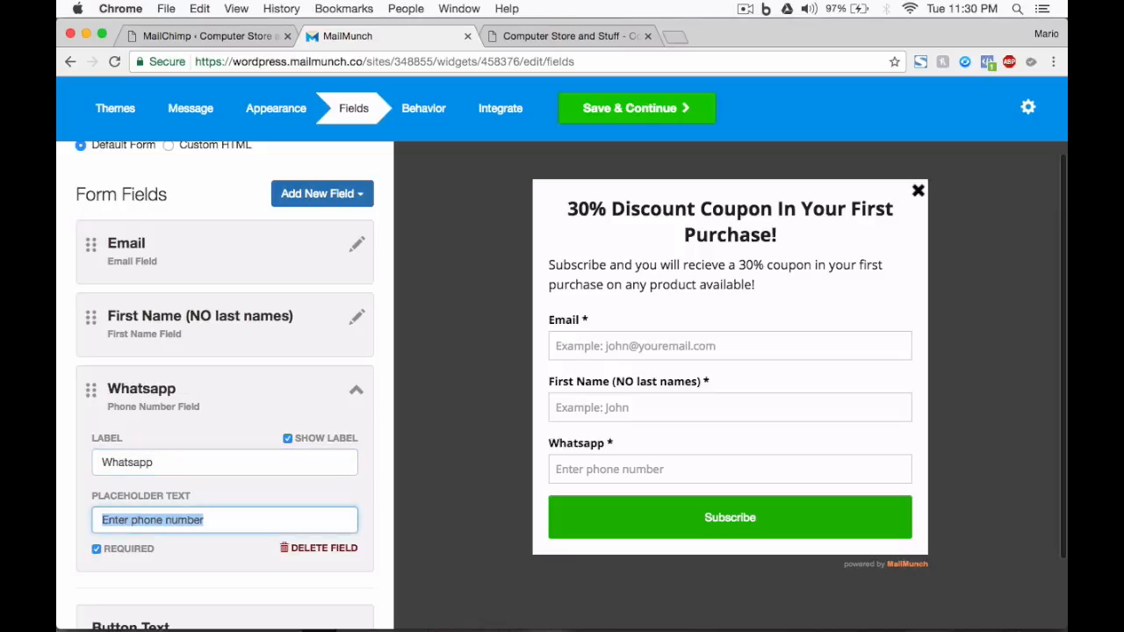
text(Examlp)
key(BackSpace)
key(BackSpace)
text(ple)
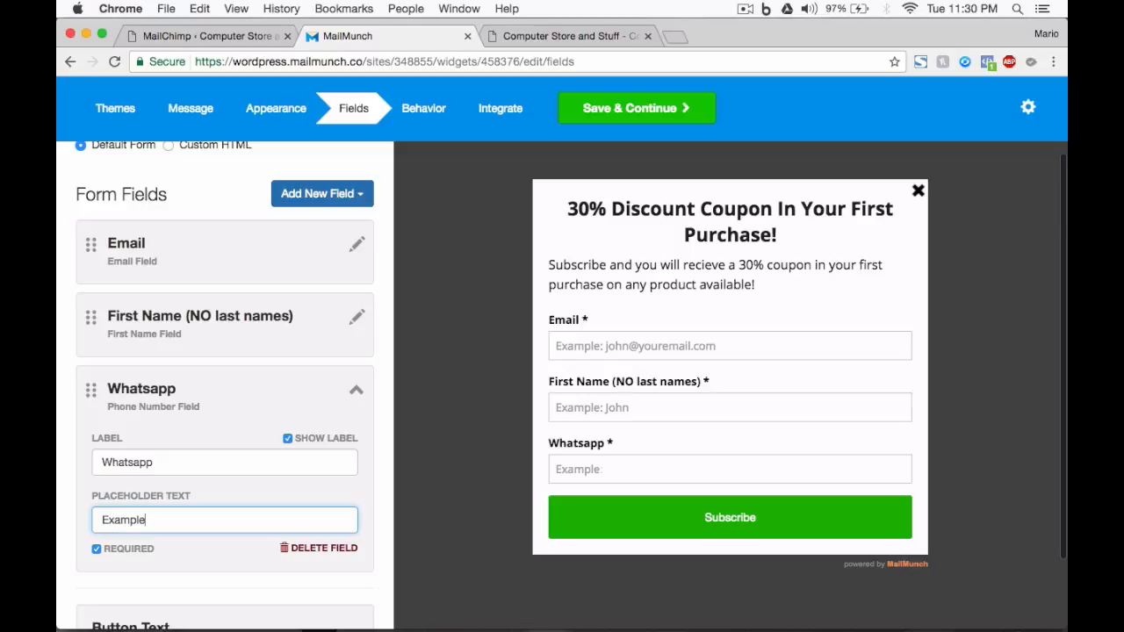
text(: 222 333 4444)
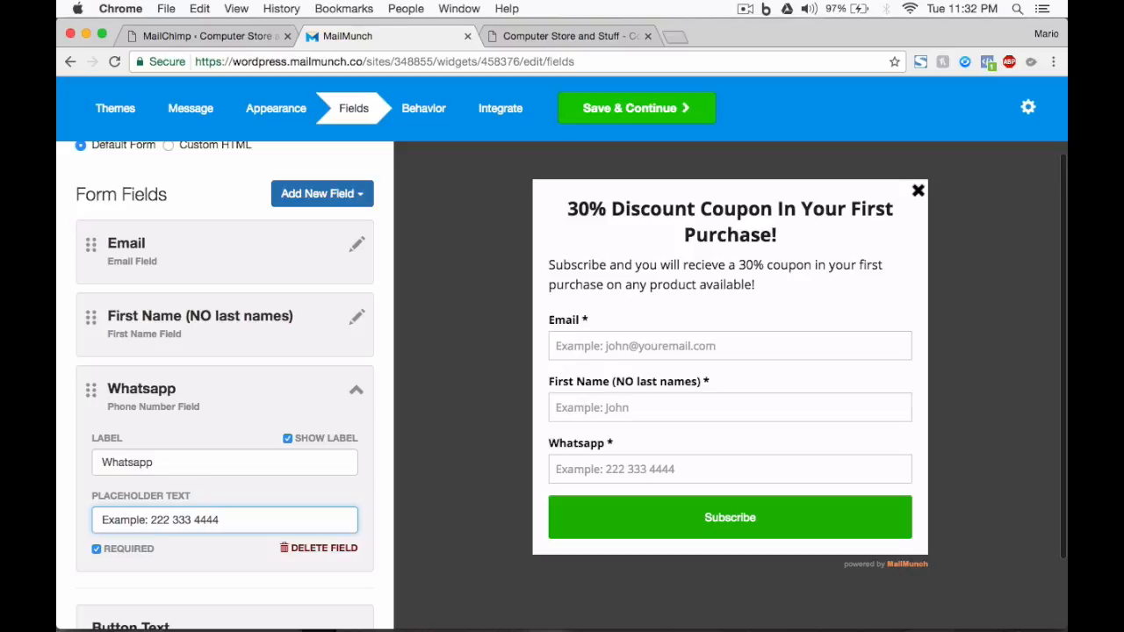
Collapse the Whatsapp field's settings and move the First Name field above the Email field.
click(246, 386)
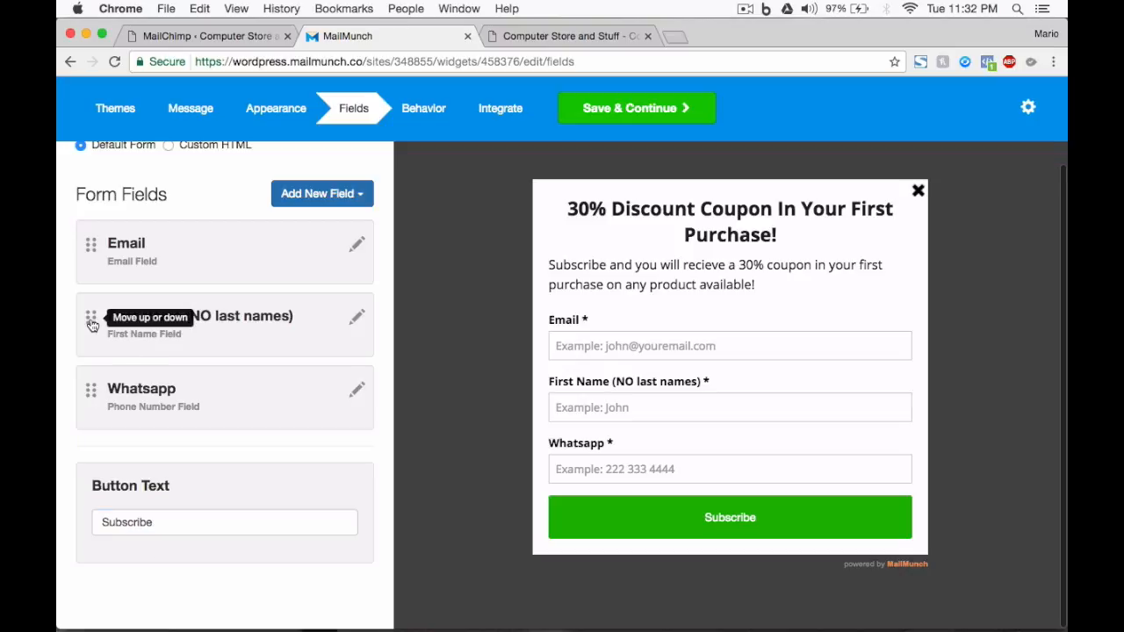
drag(92, 325, 87, 251)
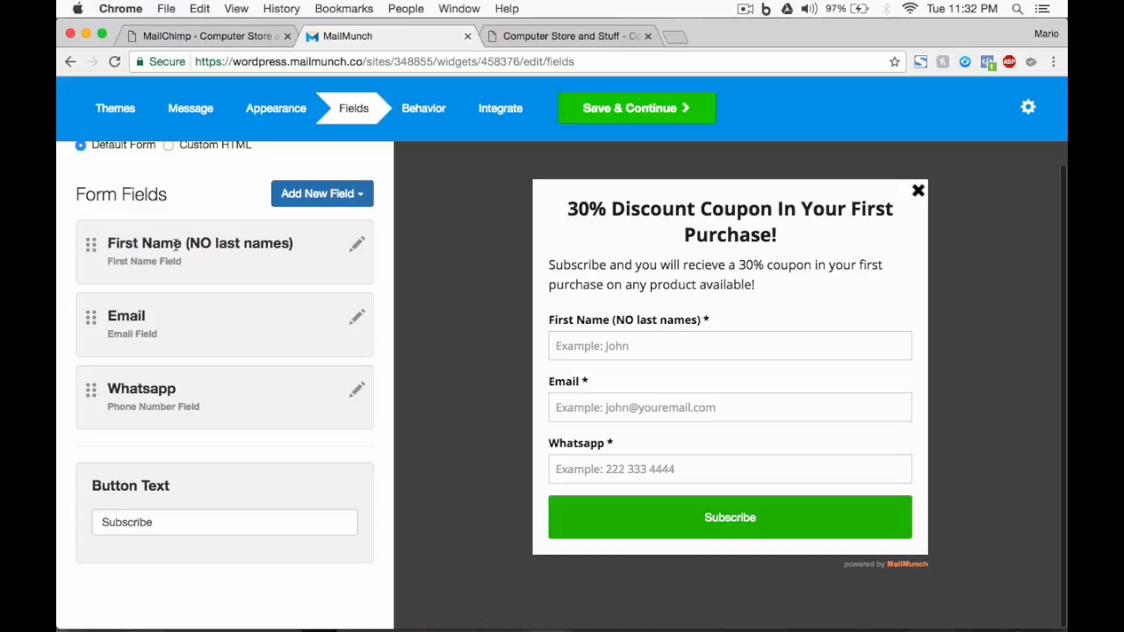
Set the submit button's text to "I Want My Discount!" and save the fields to continue to the behavior settings.
triple_click(174, 524)
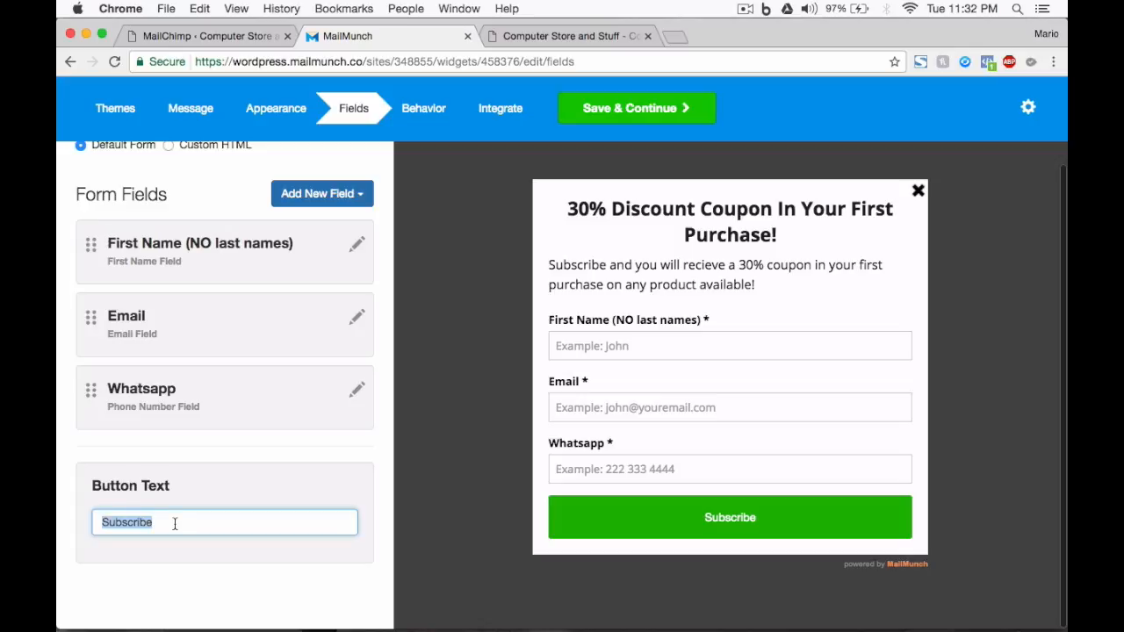
text(I Want)
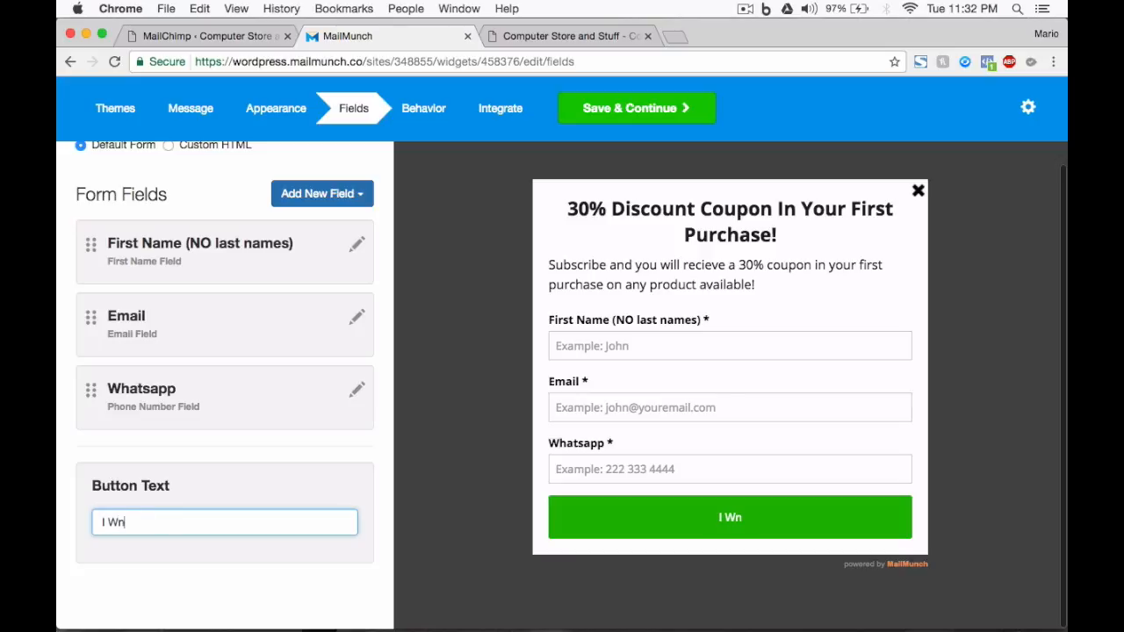
text( My Di)
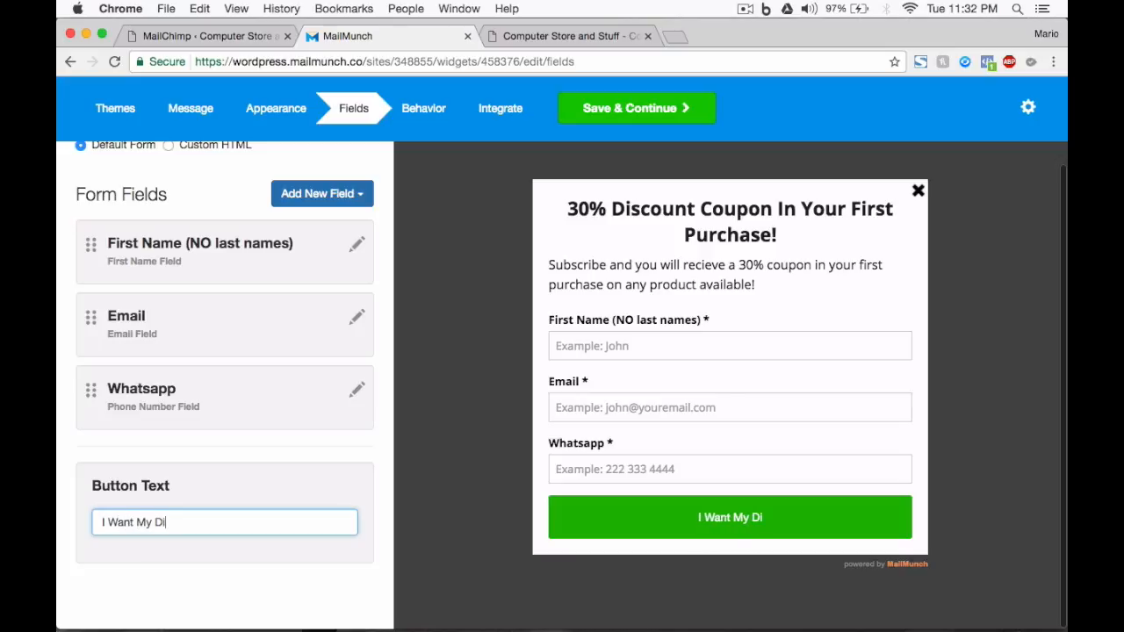
text(scount!)
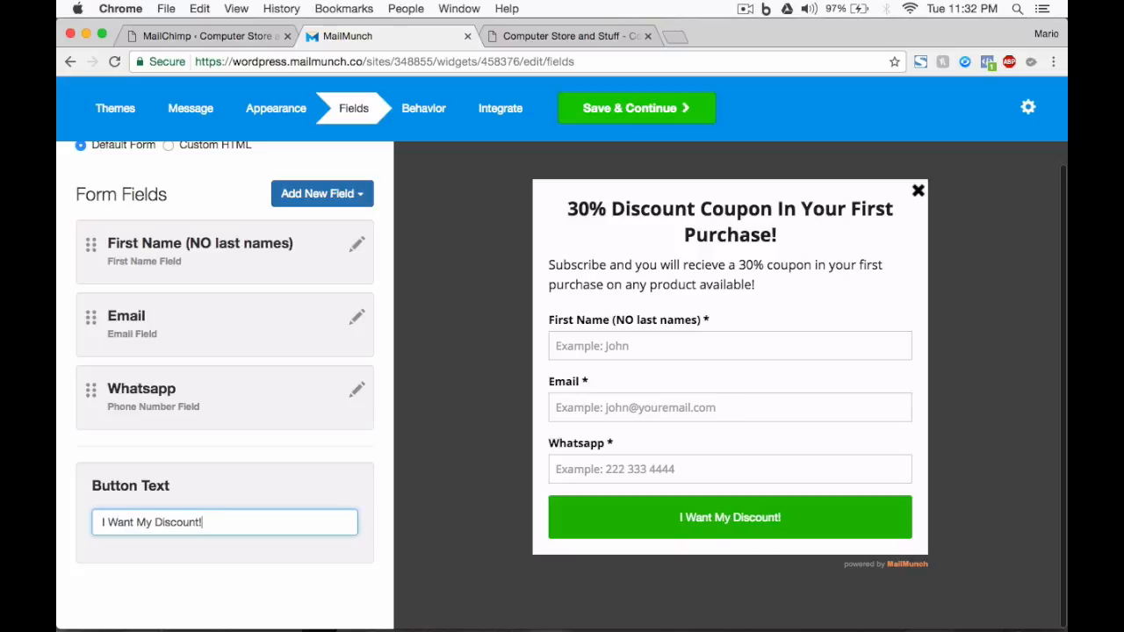
click(595, 110)
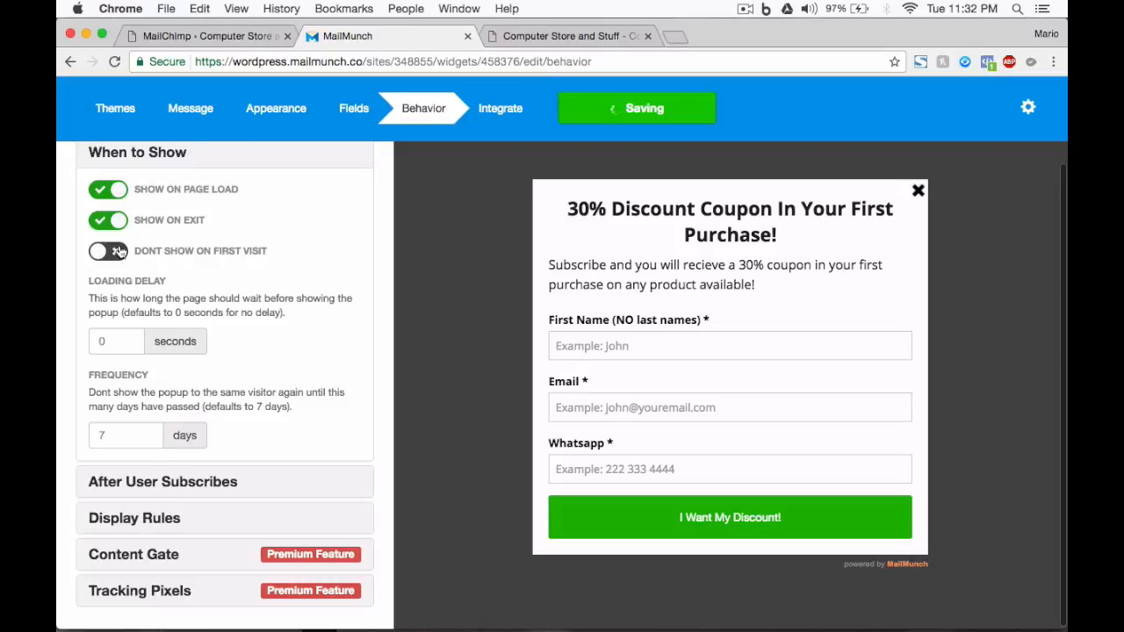
Turn off Show on Page Load for the popup and keep Show on Exit enabled.
scroll(111, 200, up, 2)
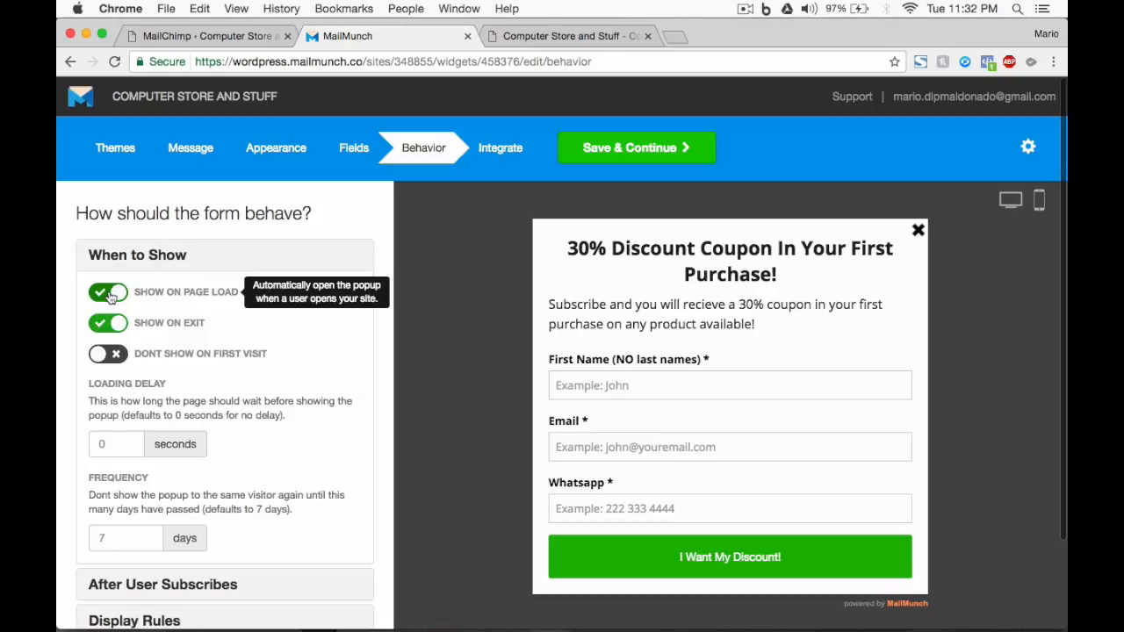
click(110, 296)
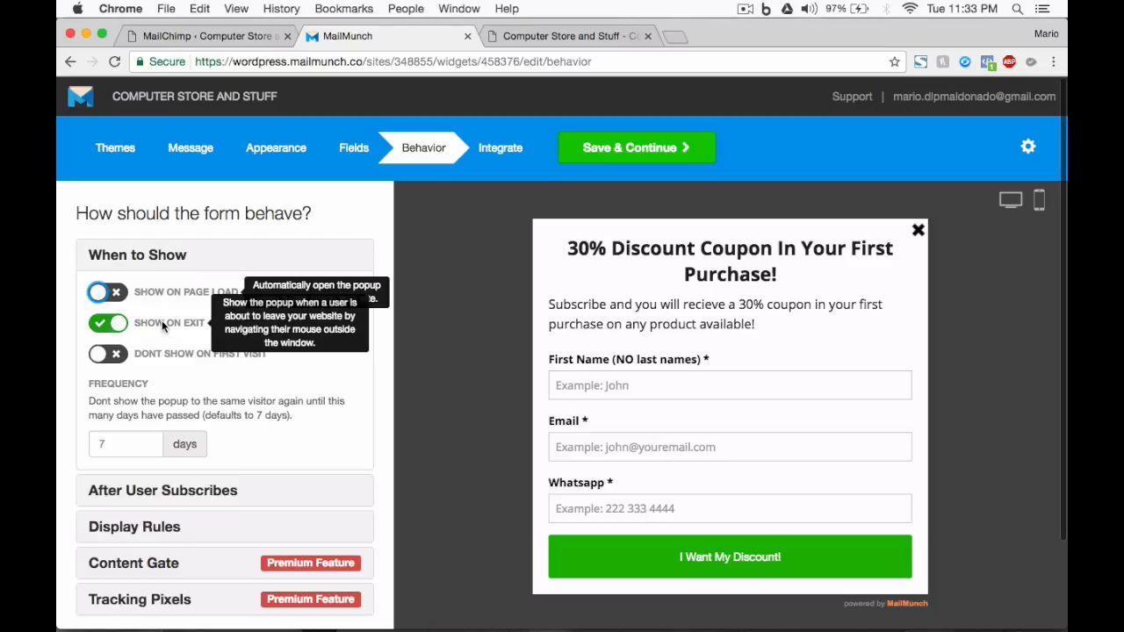
click(117, 326)
click(124, 327)
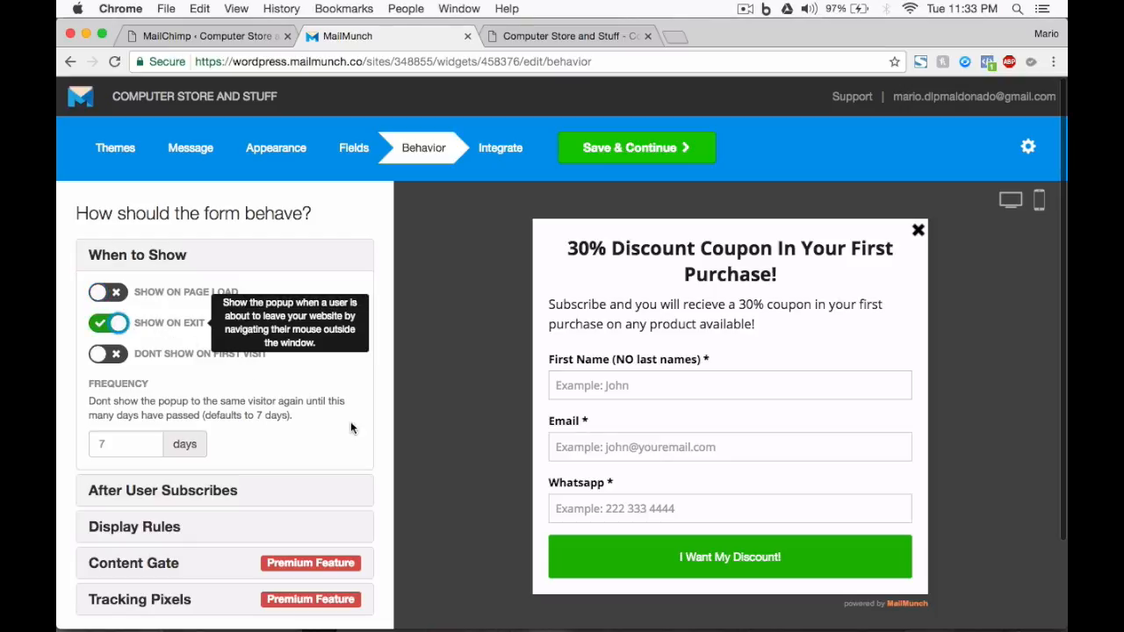
Review the After User Subscribes settings, including the subscriber list and the optional redirect URL.
scroll(428, 454, down, 3)
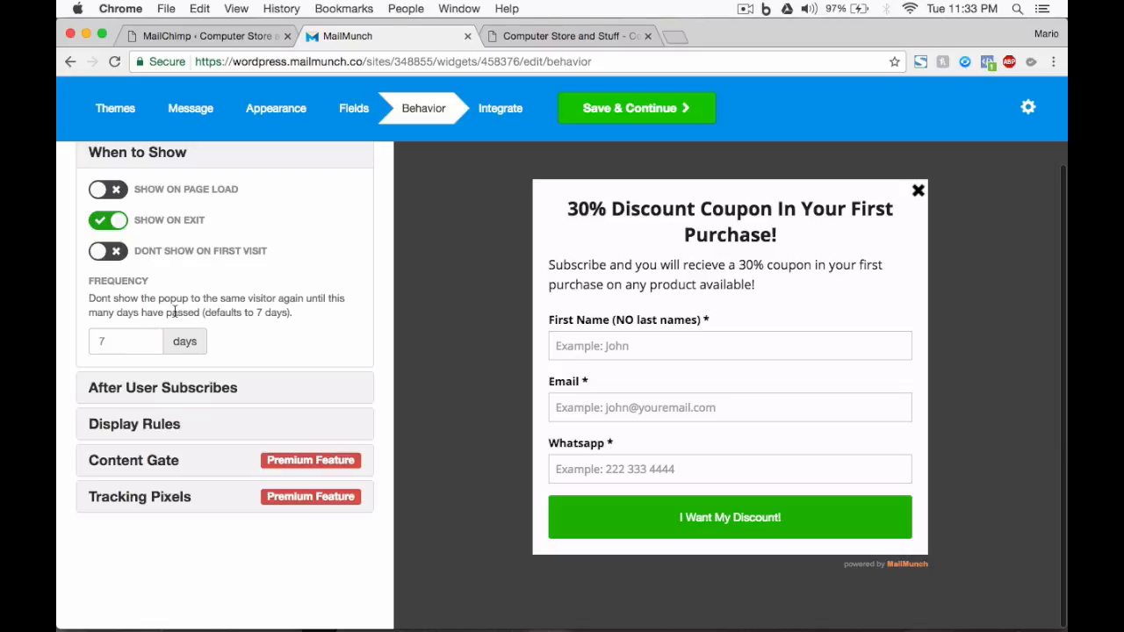
click(202, 387)
scroll(203, 384, down, 1)
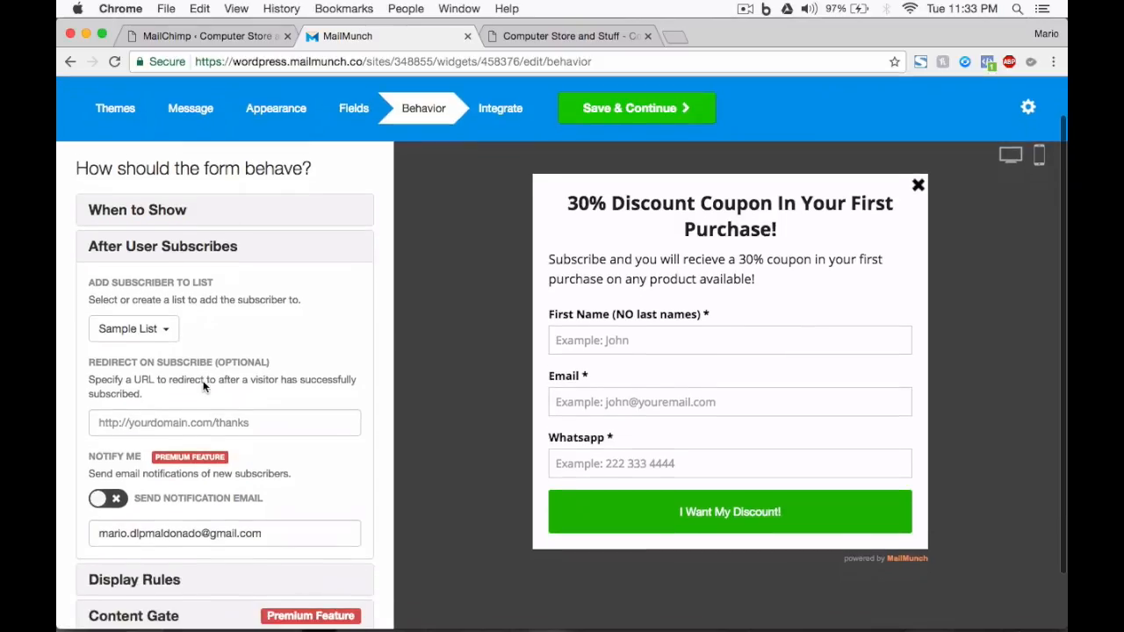
scroll(202, 387, down, 1)
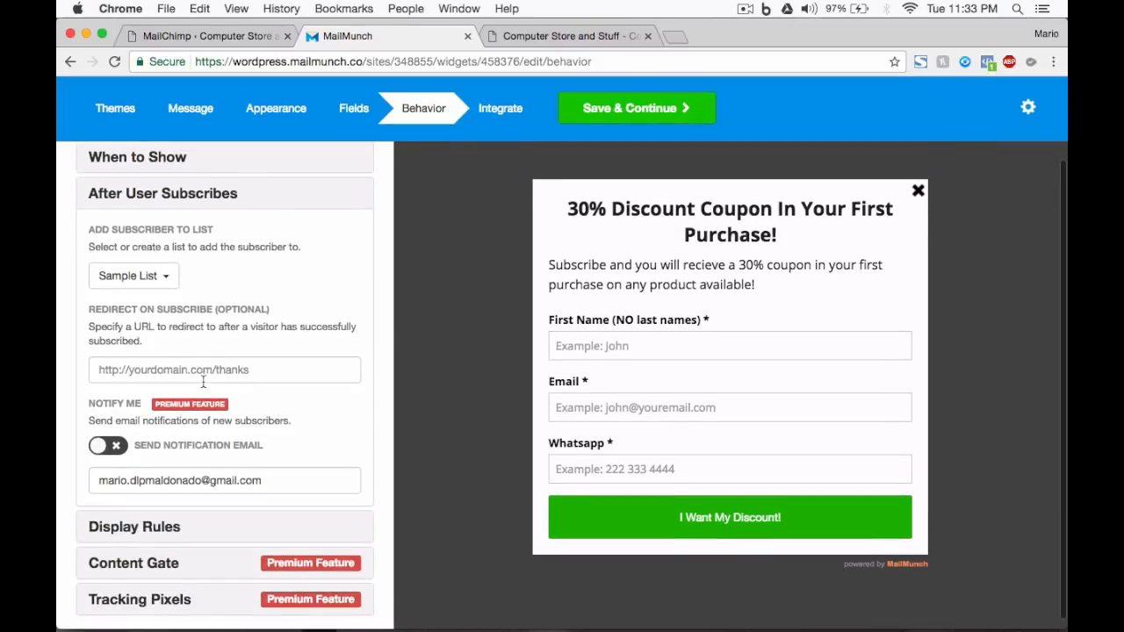
drag(90, 306, 259, 308)
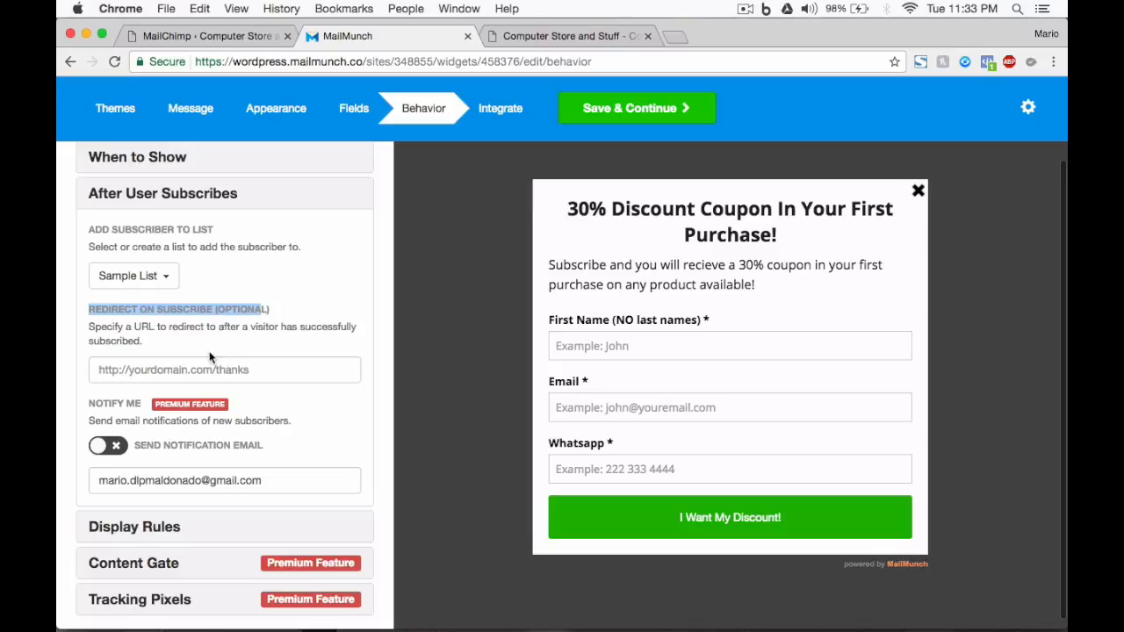
click(144, 370)
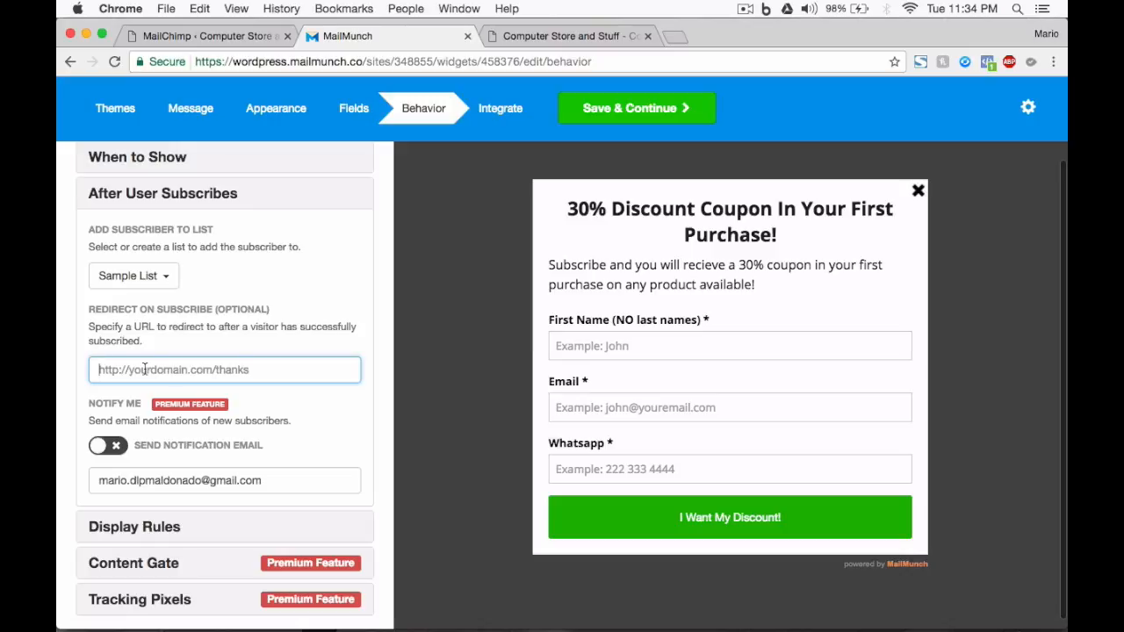
Check the subscriber list choices and review the Display Rules for devices and pages.
click(136, 277)
click(235, 284)
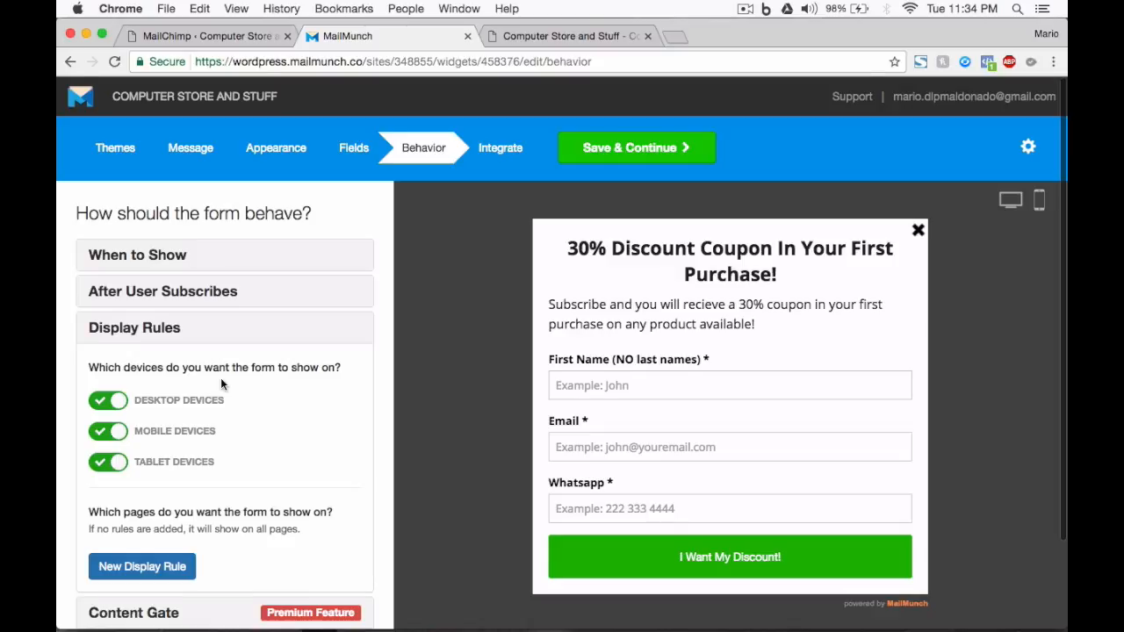
scroll(221, 378, down, 3)
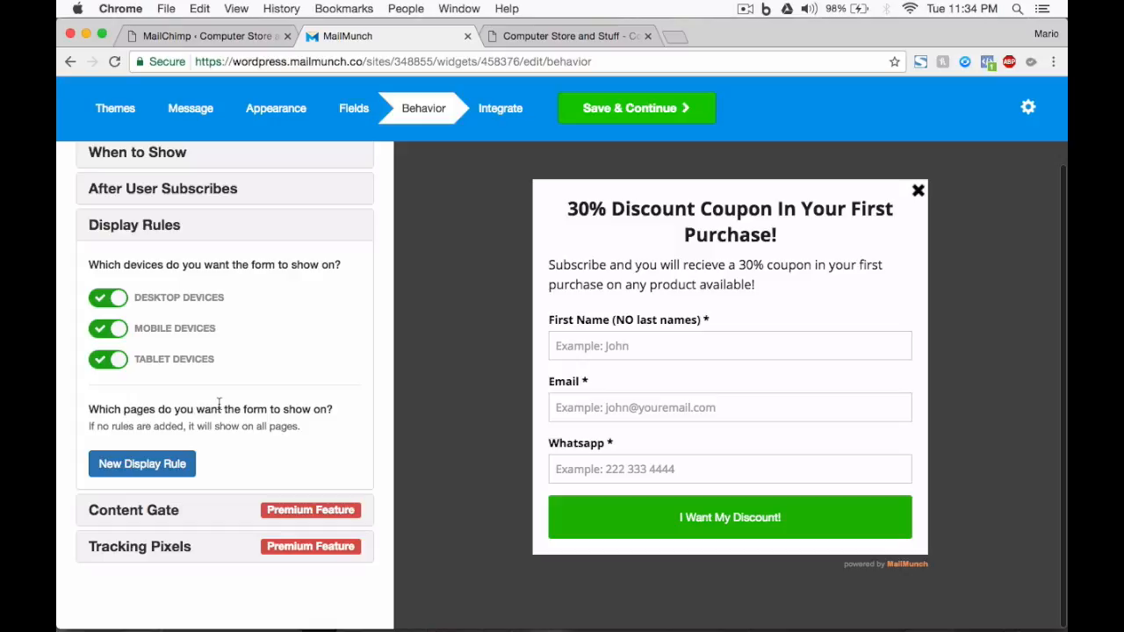
drag(109, 426, 296, 428)
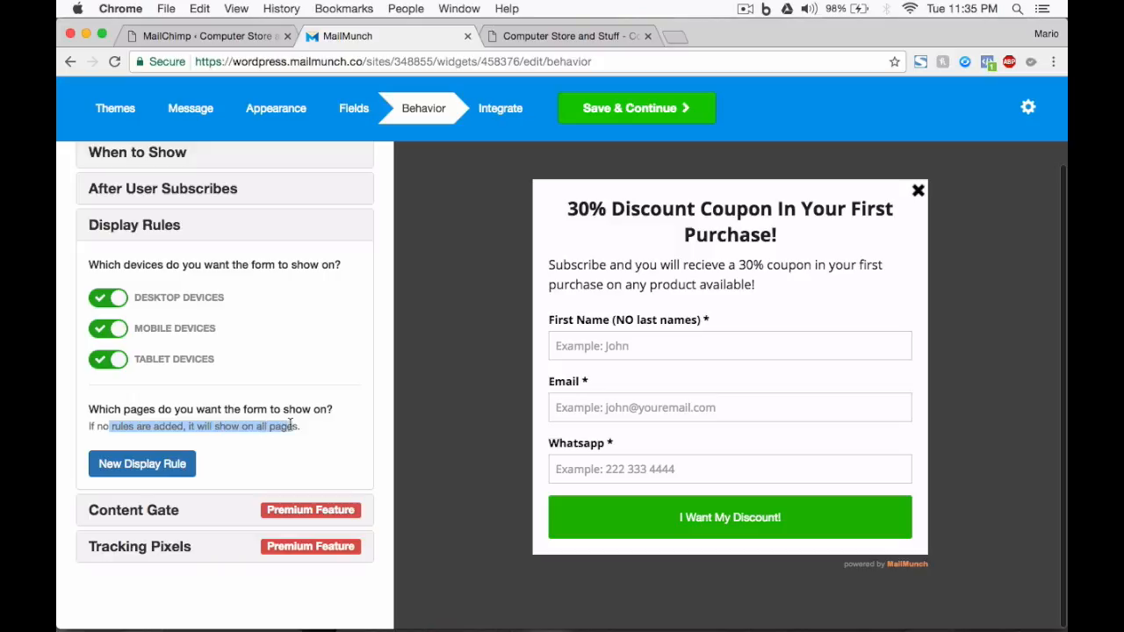
Add a display rule that uses "Only show on" with "URLs exactly matching".
click(137, 463)
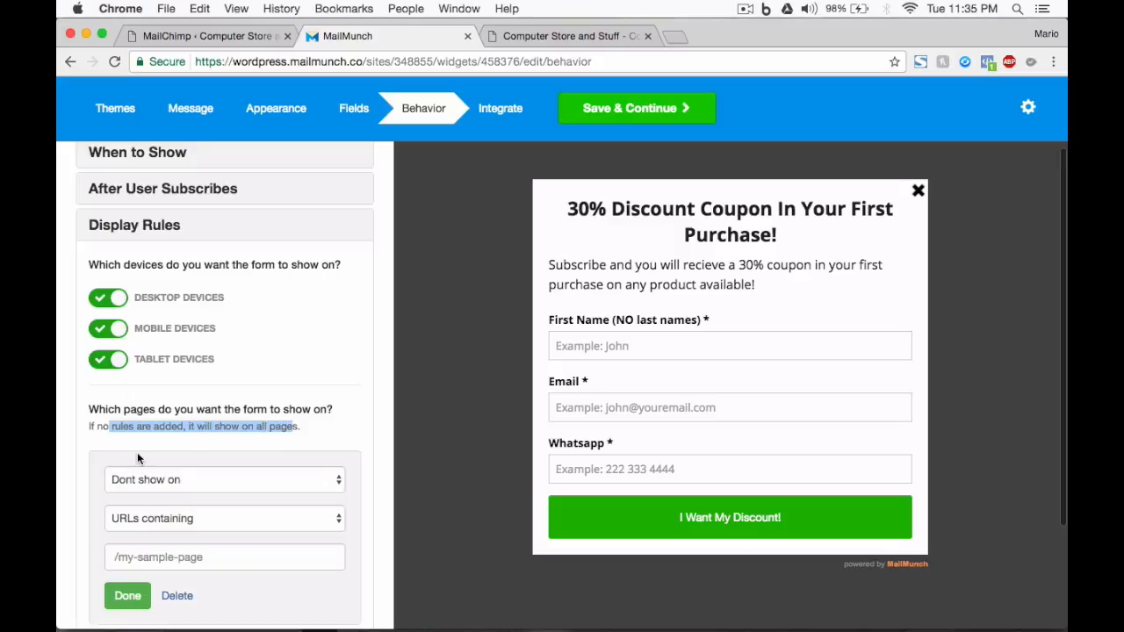
scroll(182, 485, down, 3)
click(206, 353)
click(180, 364)
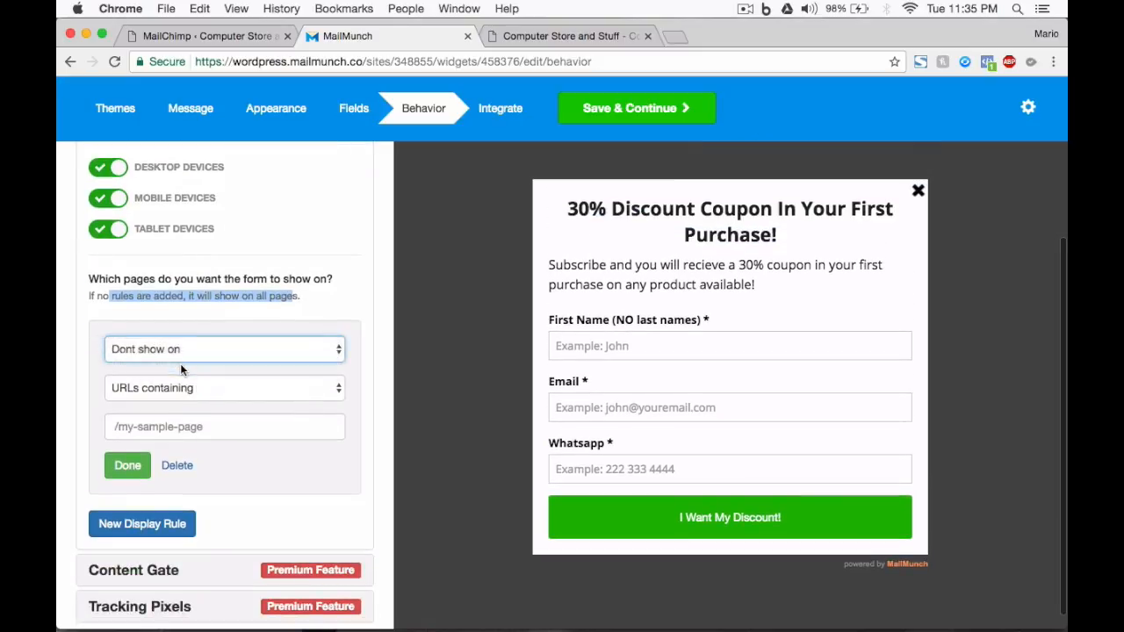
click(160, 392)
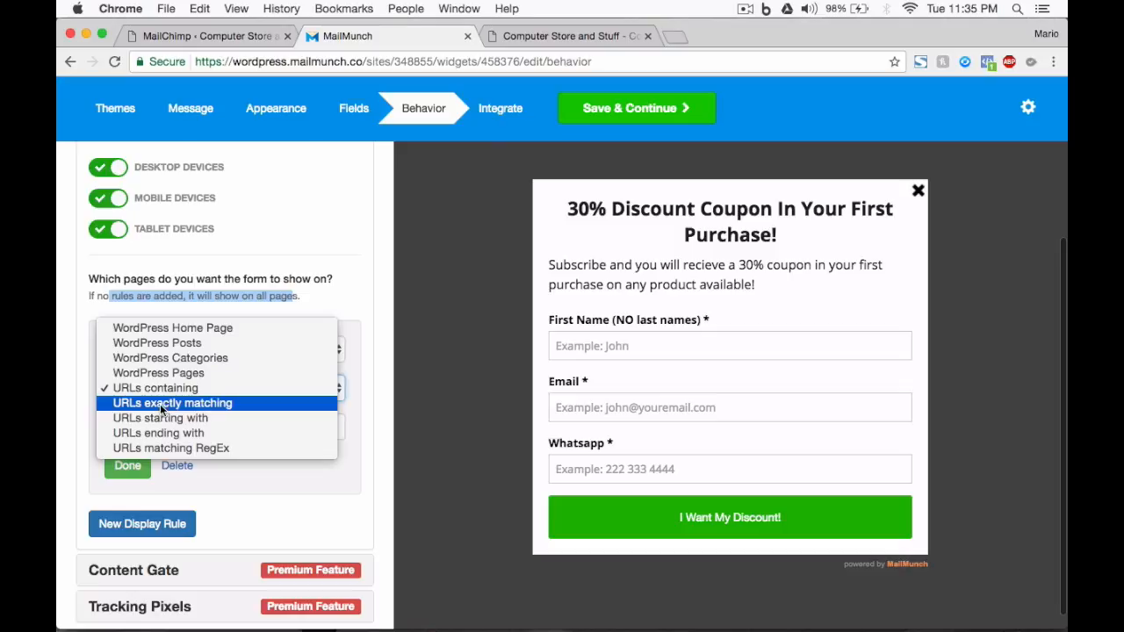
click(160, 404)
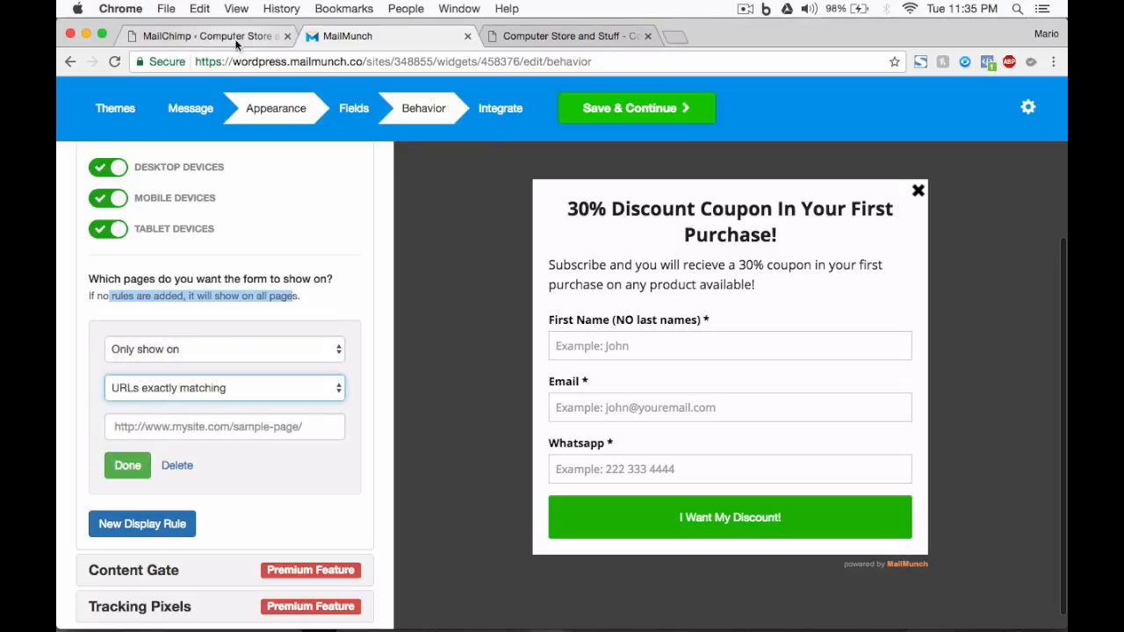
click(193, 429)
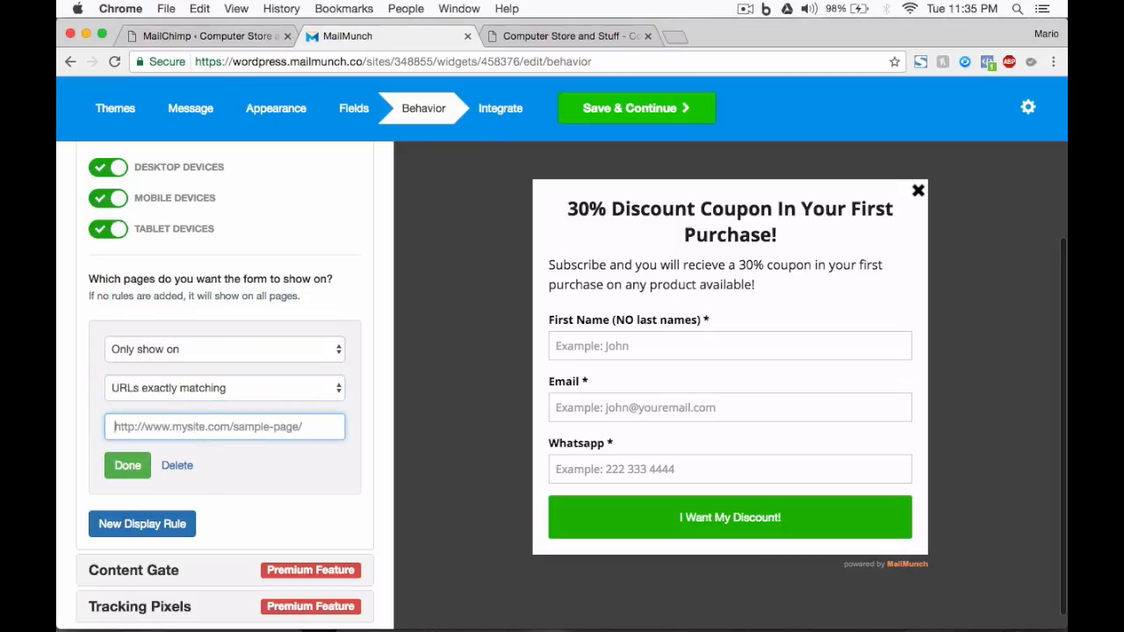
text(http://computerstoreandstuff.com)
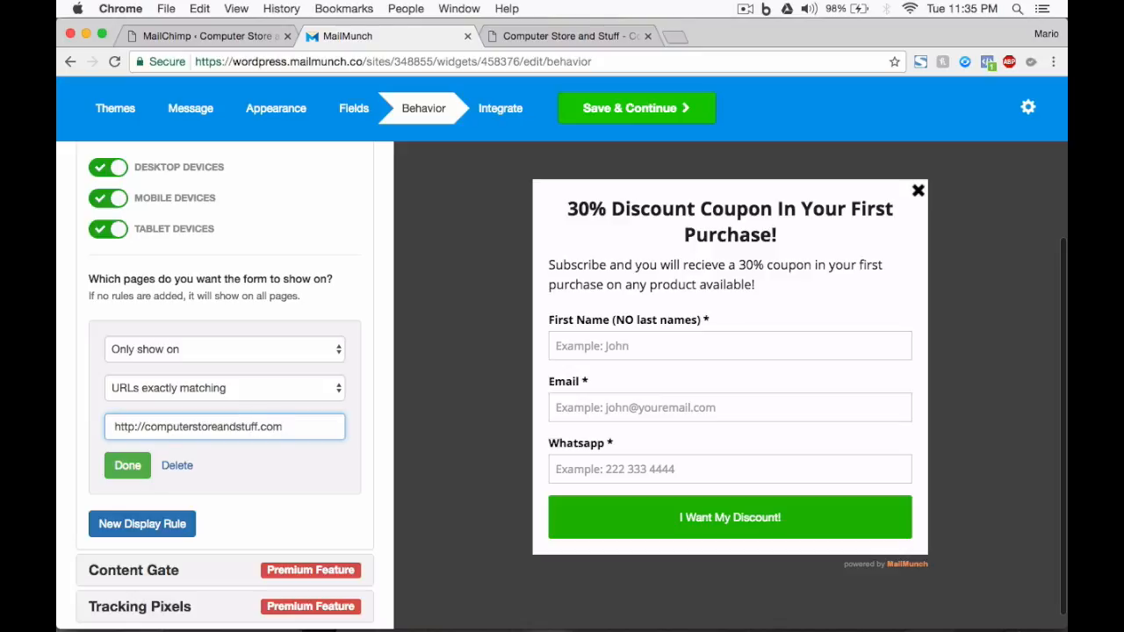
click(123, 466)
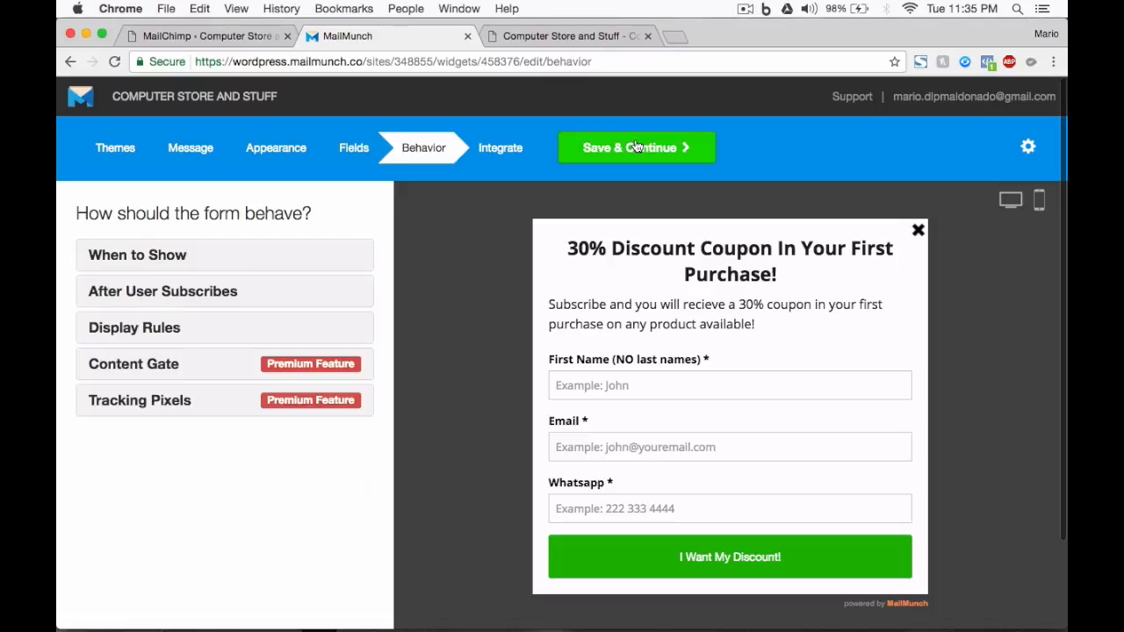
Save the behavior settings and publish the form without connecting an email service provider.
click(636, 146)
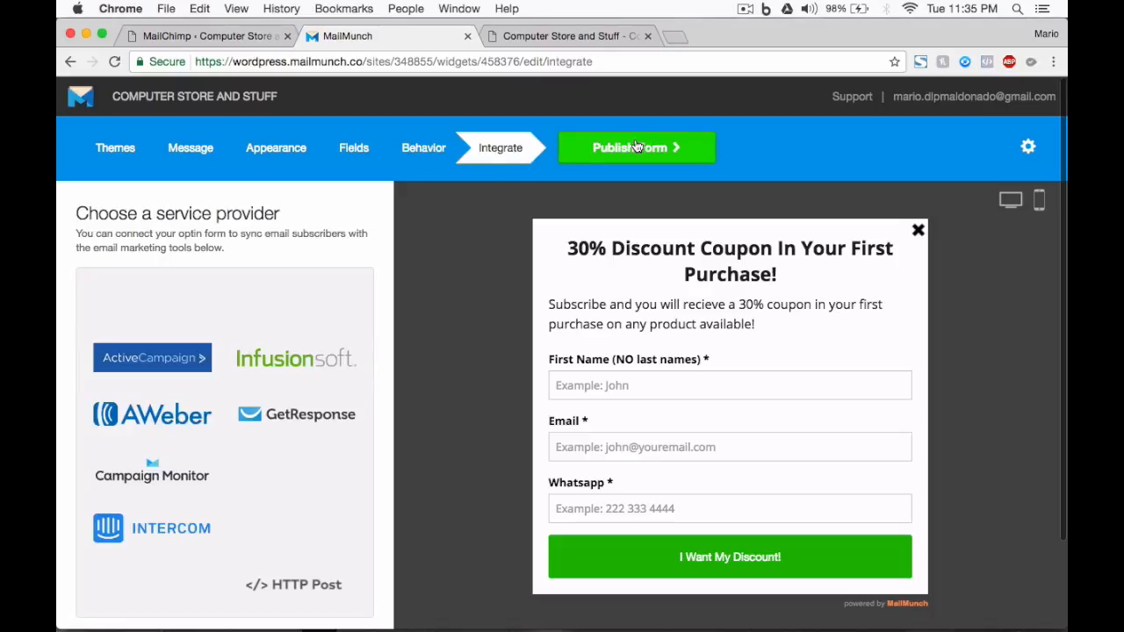
scroll(418, 350, down, 3)
scroll(418, 351, up, 3)
scroll(418, 350, down, 1)
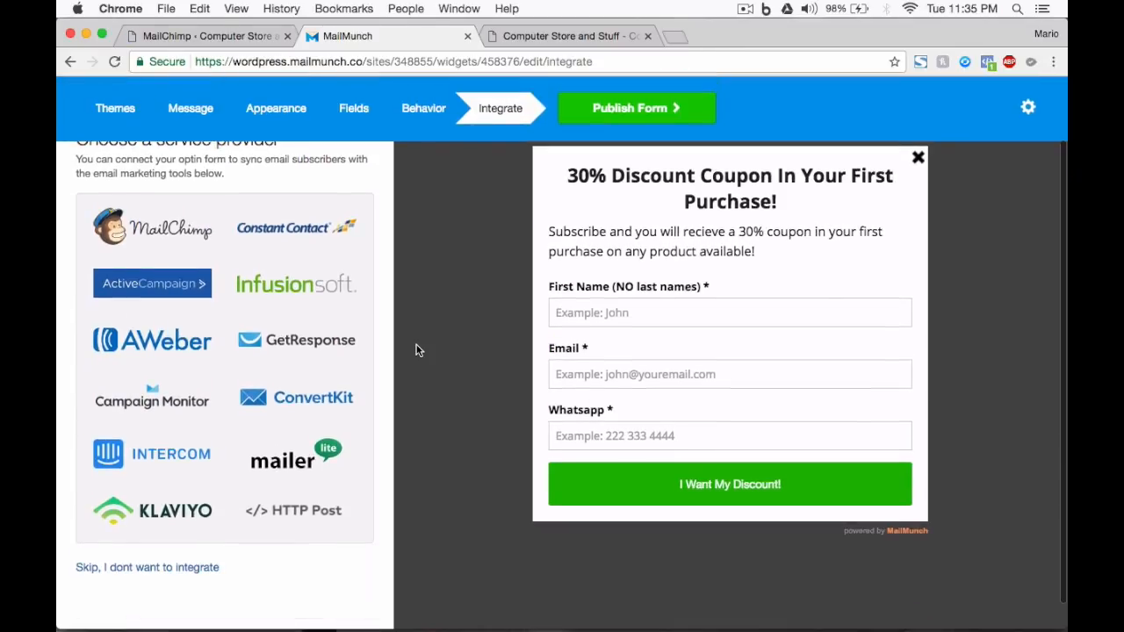
scroll(148, 238, up, 1)
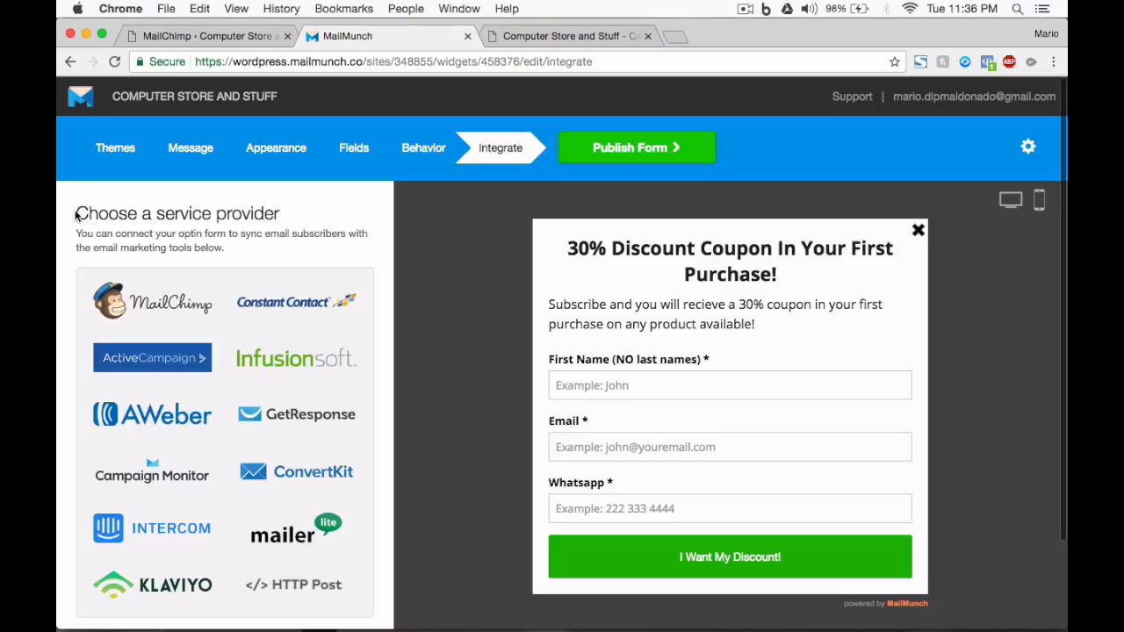
click(619, 146)
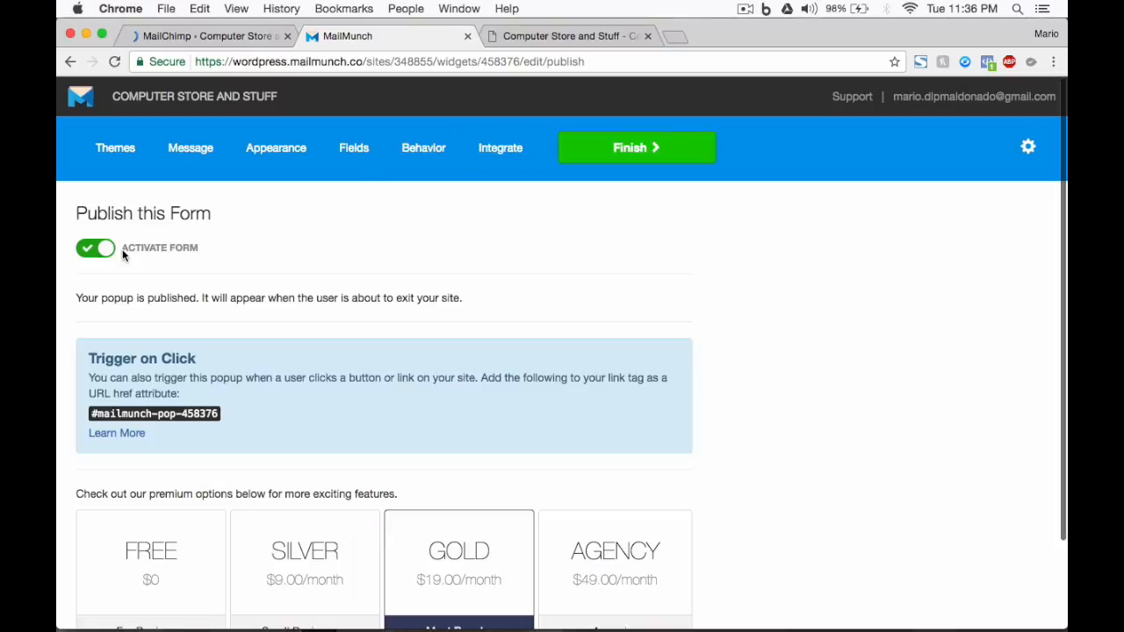
Copy the popup's Trigger on Click link, #mailmunch-pop-458376, from the publish page.
drag(127, 245, 200, 249)
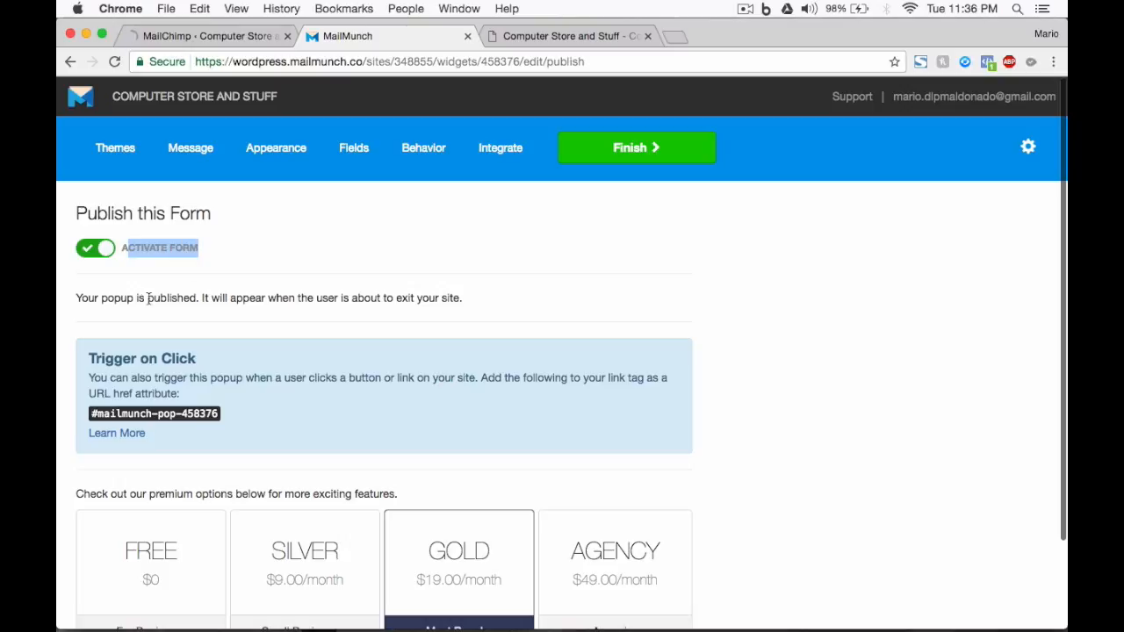
click(84, 296)
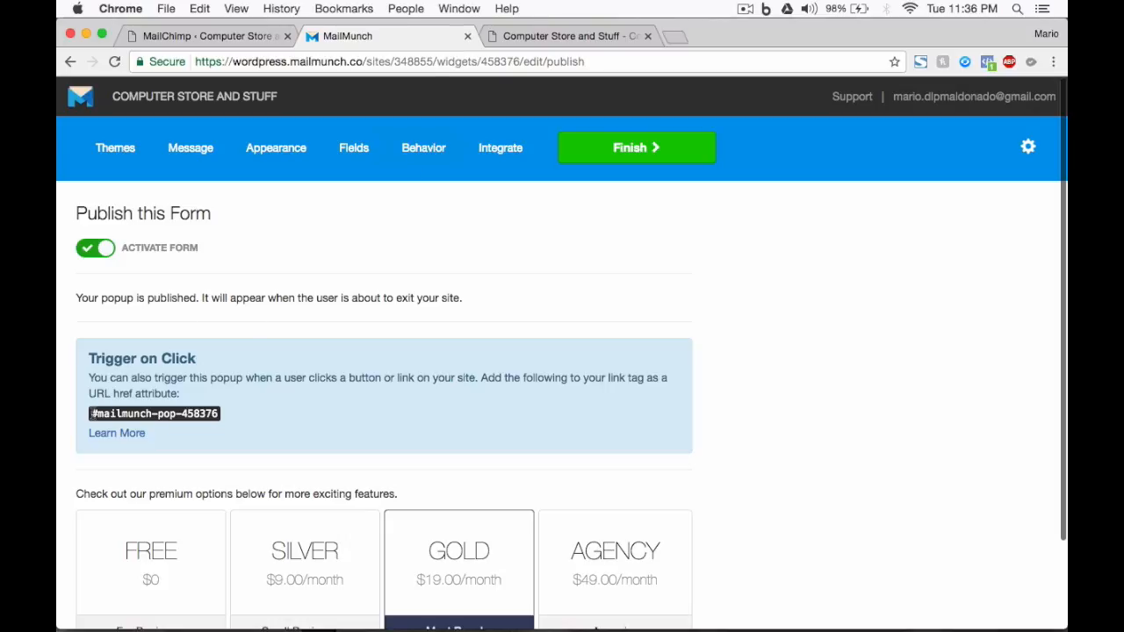
drag(90, 413, 219, 413)
key(super+c)
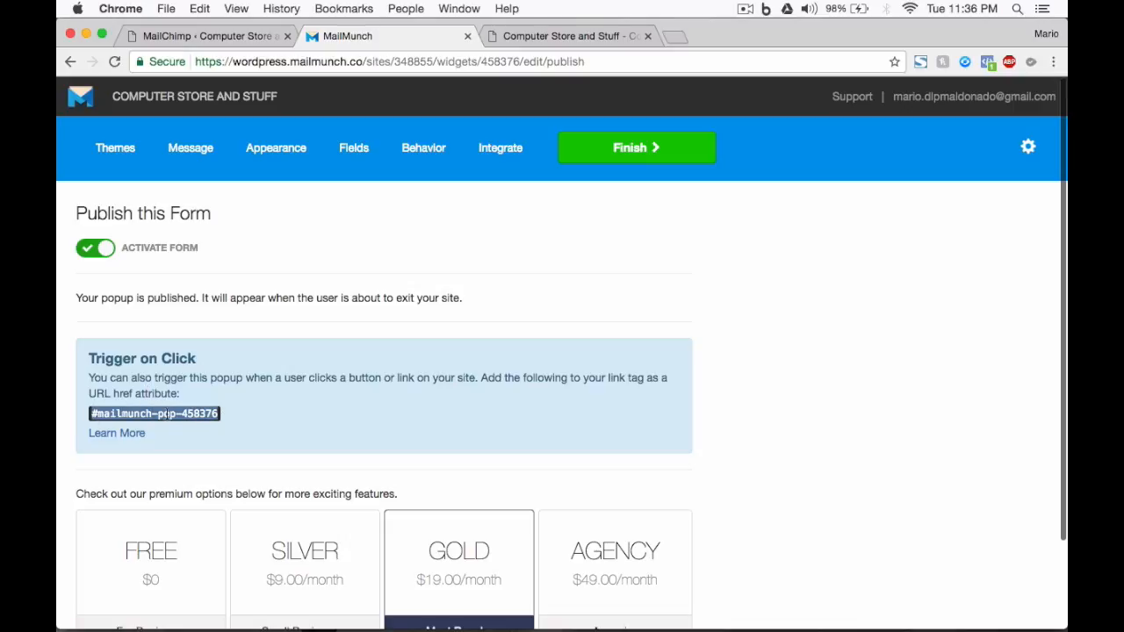
right_click(168, 412)
Open the Computer Store and Stuff home page for editing and expand the frame of its SiteOrigin Hero widget.
click(583, 36)
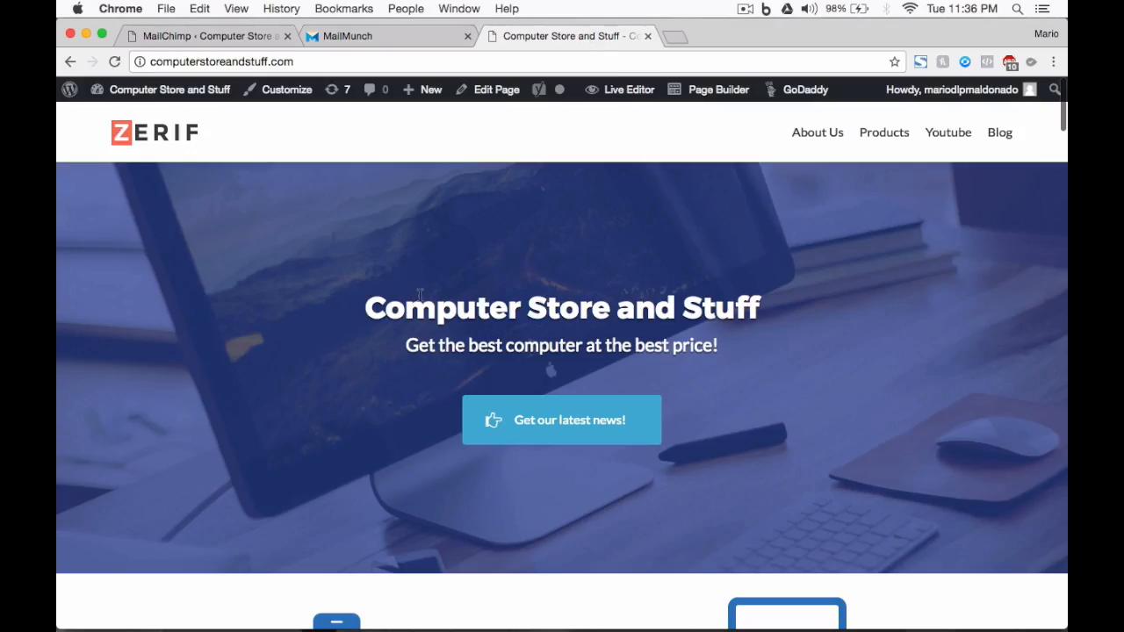
scroll(469, 444, down, 3)
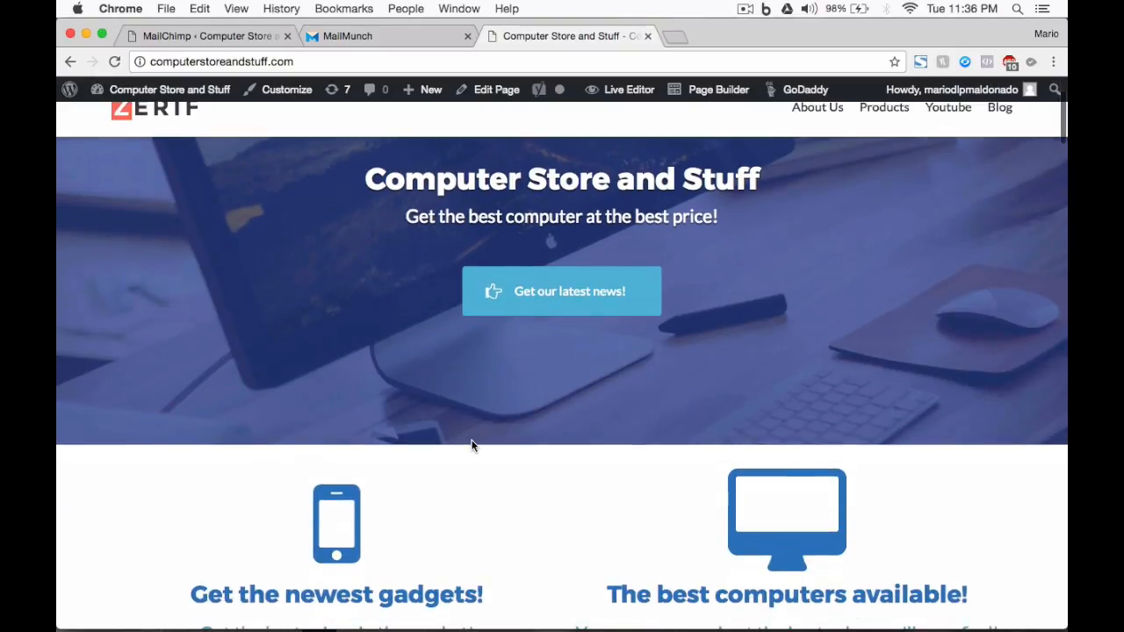
scroll(471, 446, up, 3)
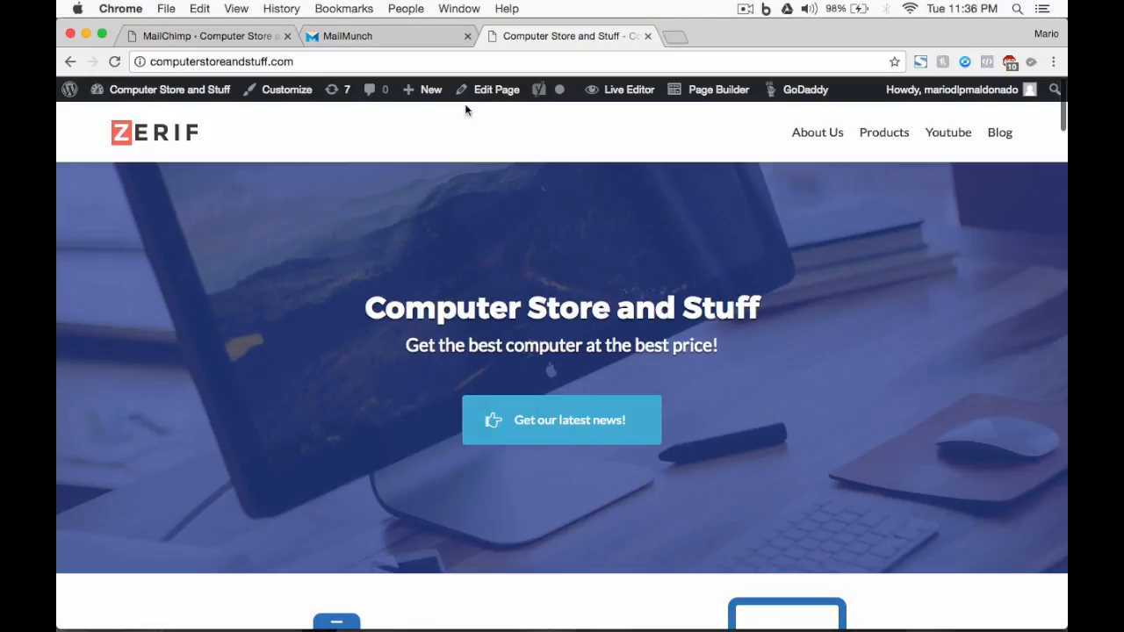
click(497, 89)
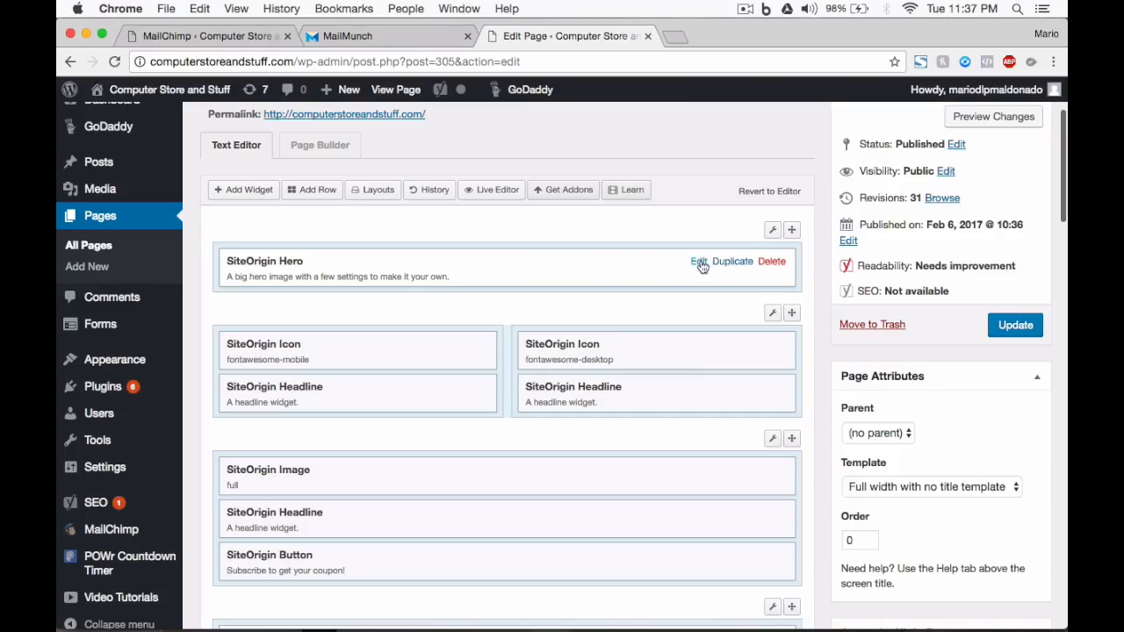
click(700, 263)
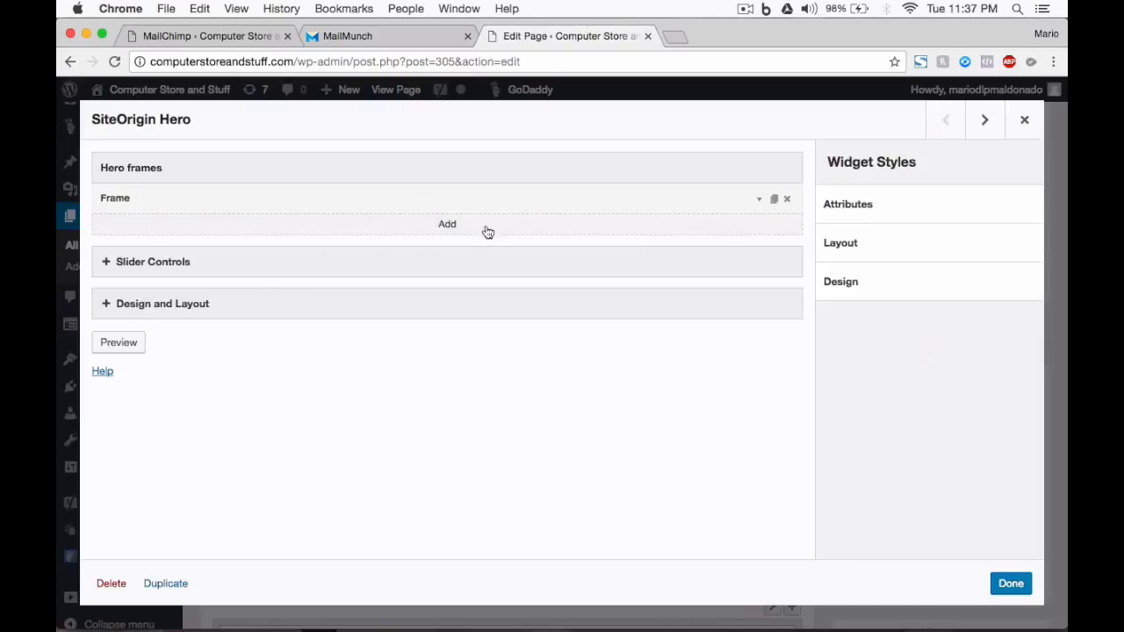
click(762, 202)
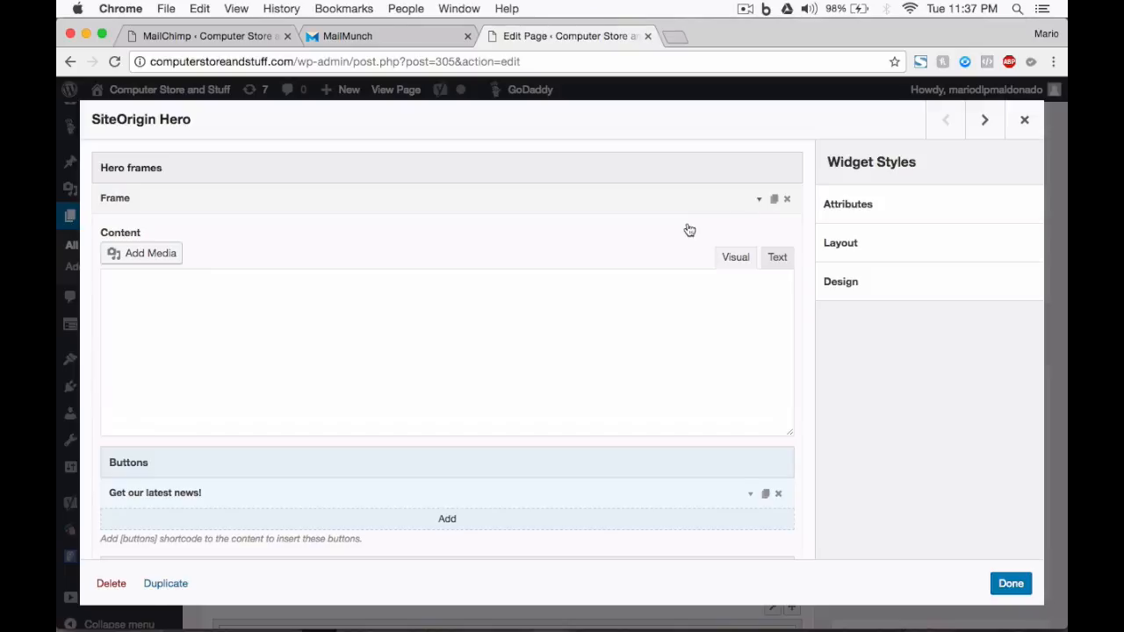
scroll(516, 318, down, 3)
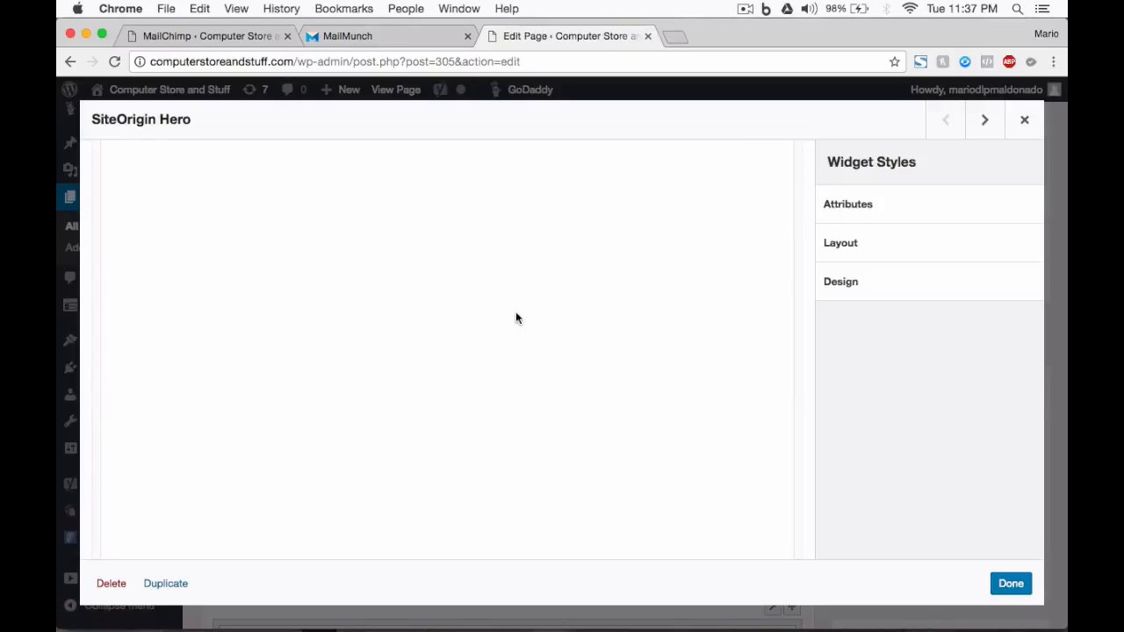
scroll(515, 318, down, 5)
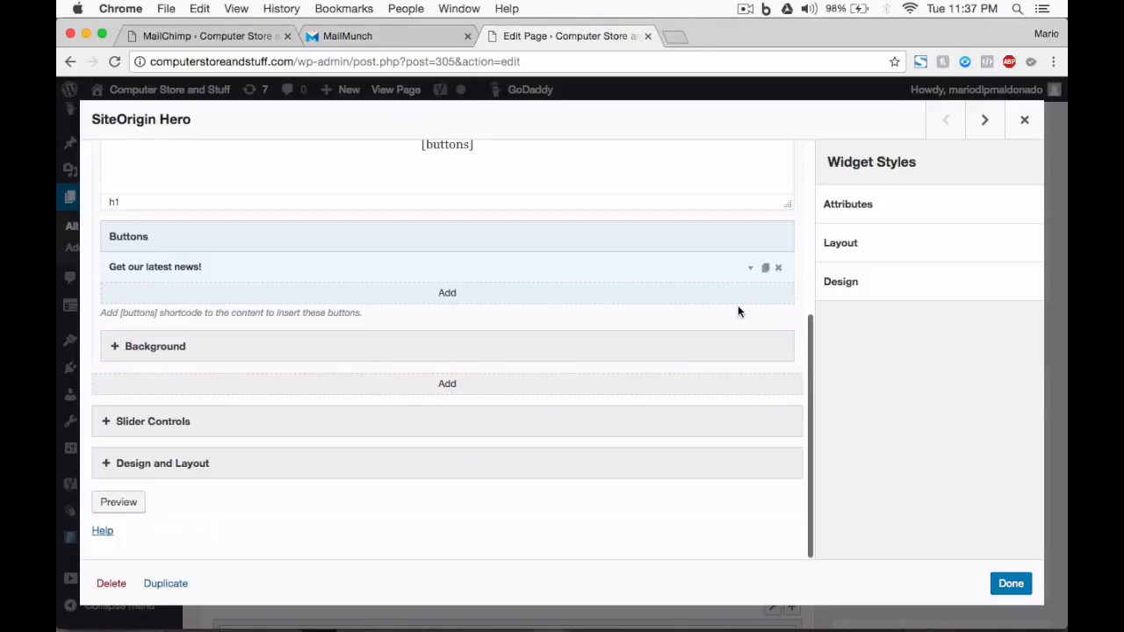
Set the "Get our latest news!" button's destination URL to #mailmunch-pop-458376, finish the widget and update the page.
click(751, 270)
click(162, 366)
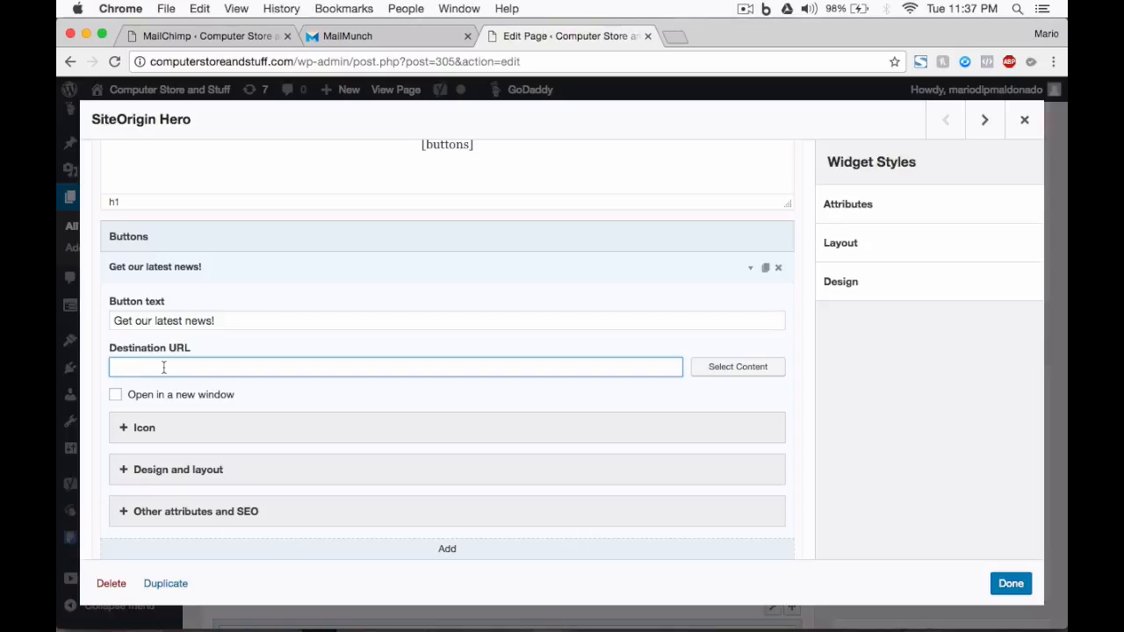
right_click(163, 368)
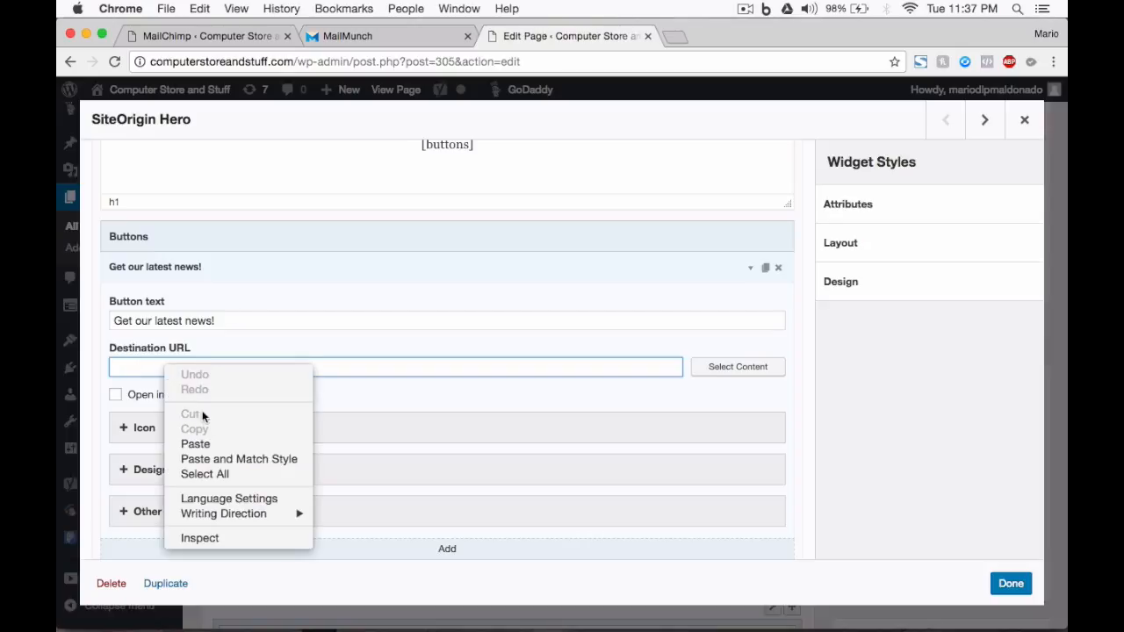
click(196, 444)
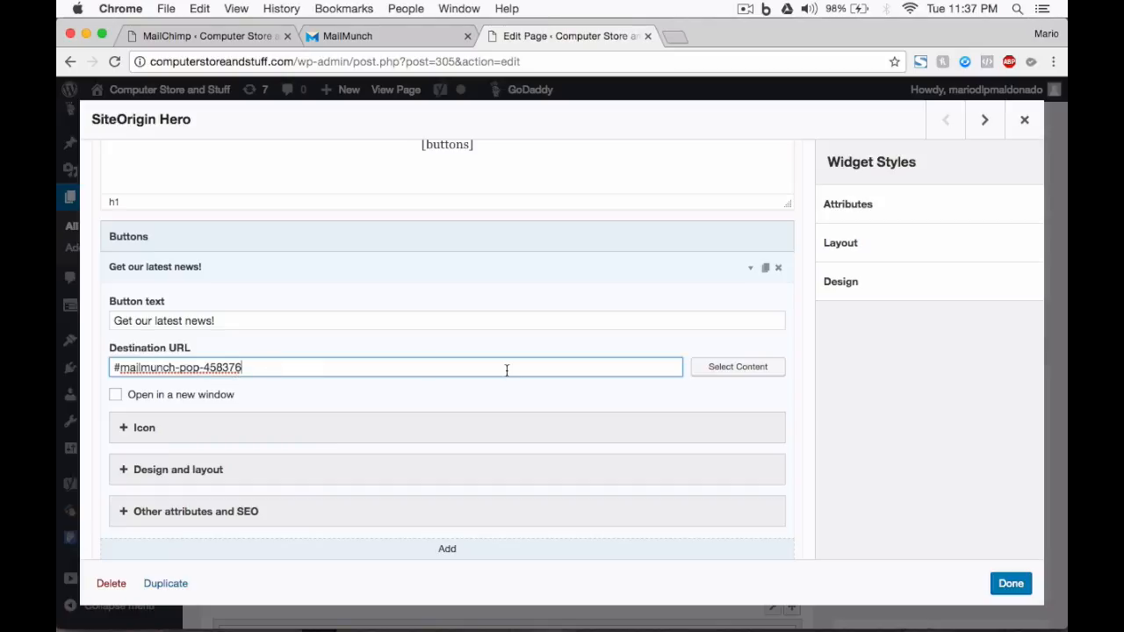
click(1010, 585)
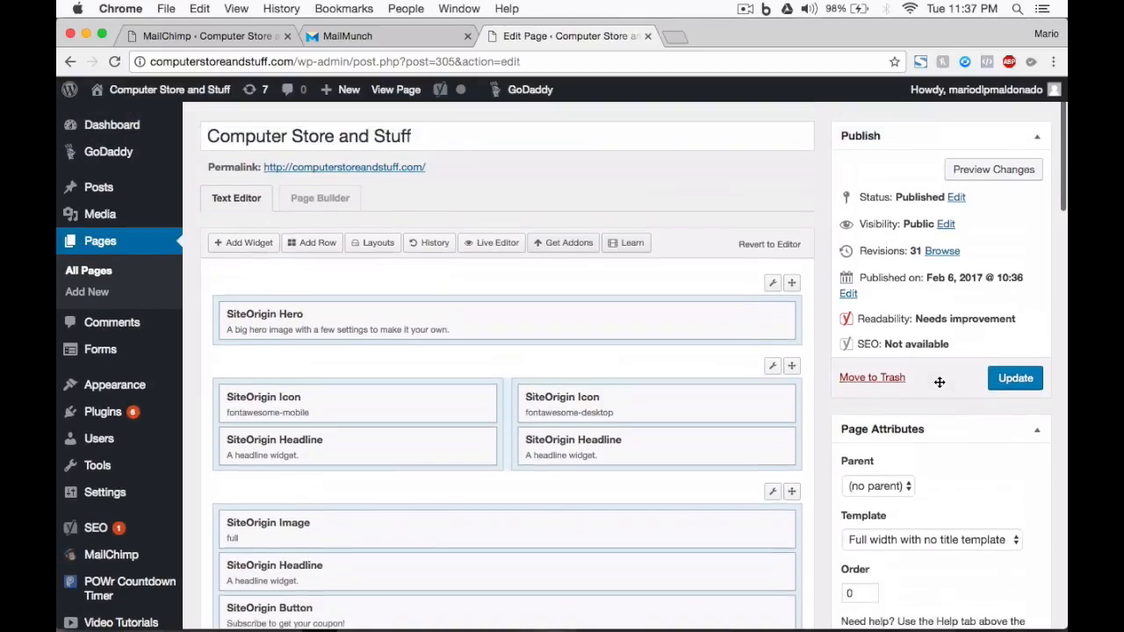
click(1015, 394)
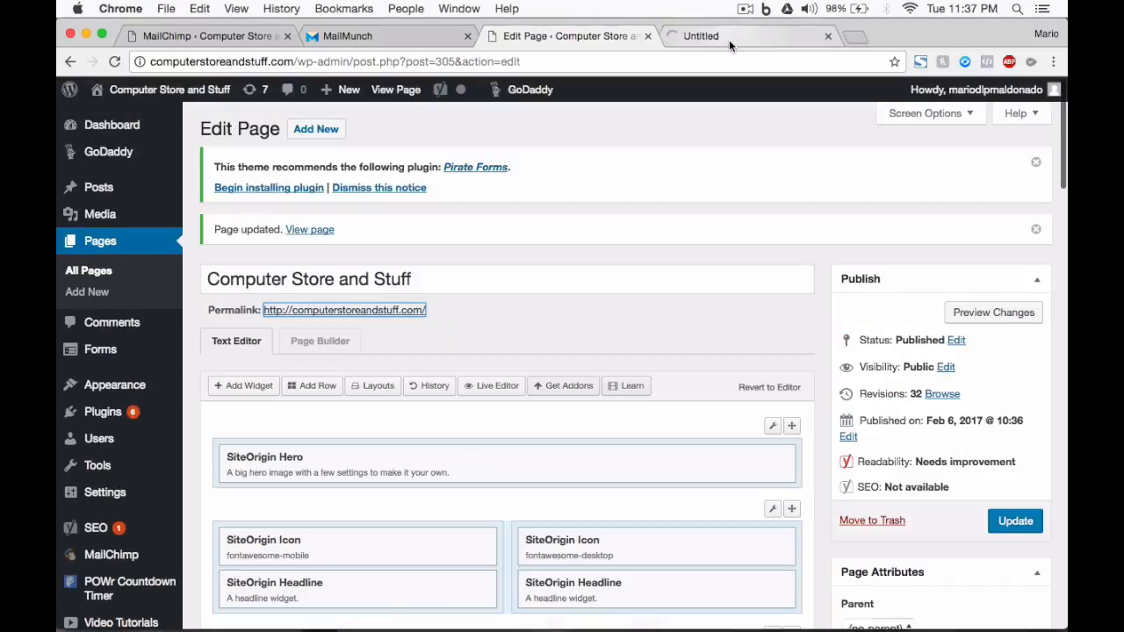
Test the discount popup on the live home page by triggering it from the "Get our latest news!" button, closing it and triggering it again.
click(729, 39)
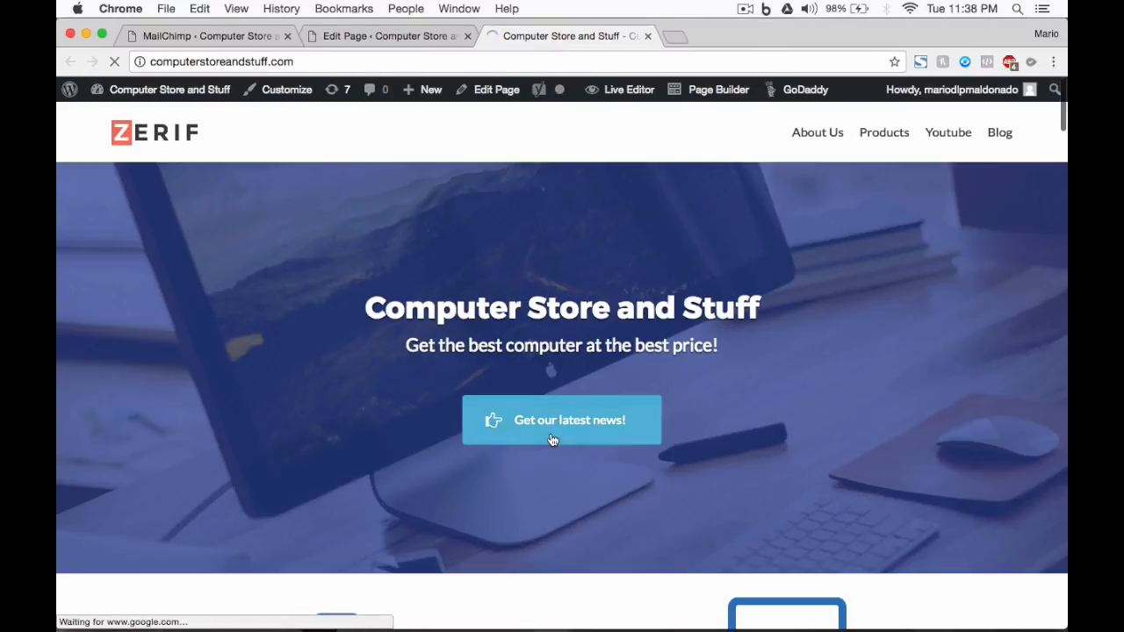
click(553, 439)
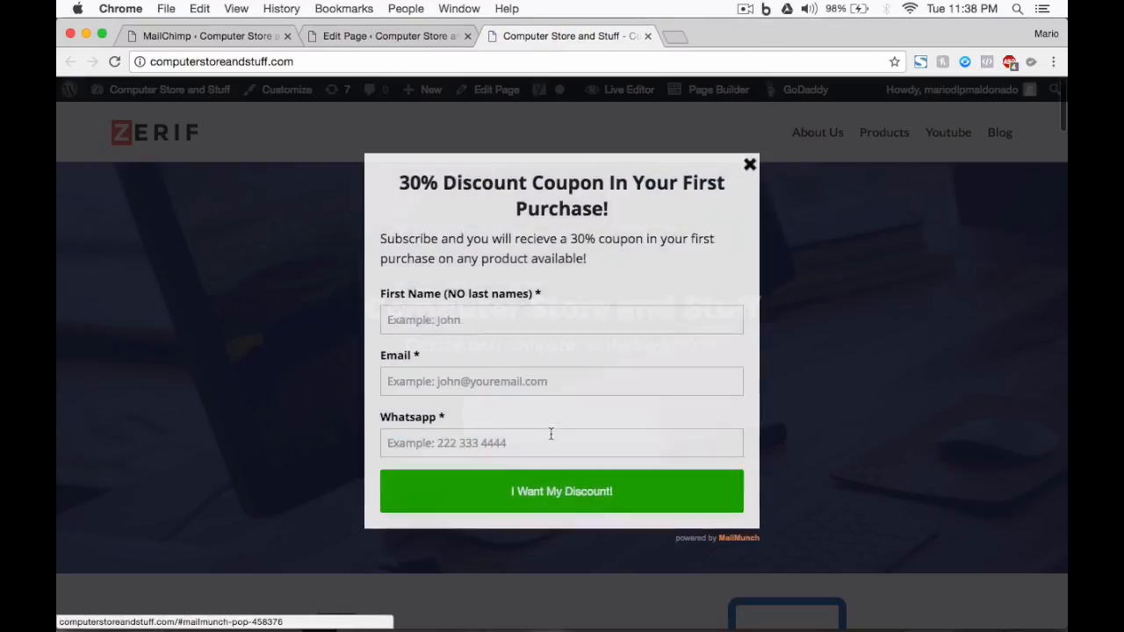
click(750, 168)
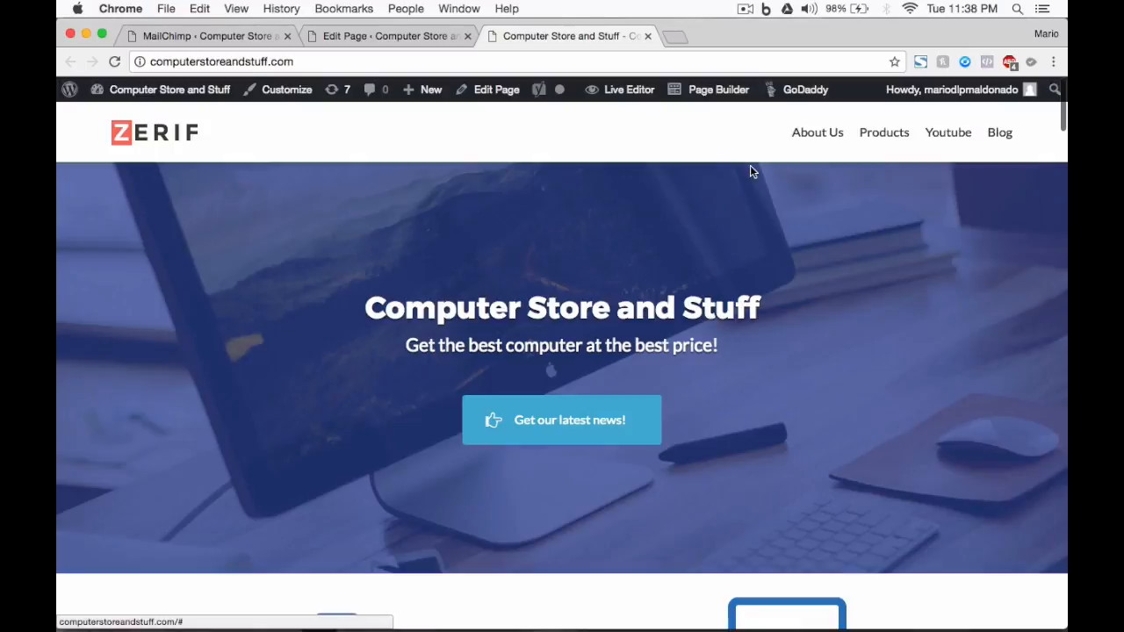
click(562, 414)
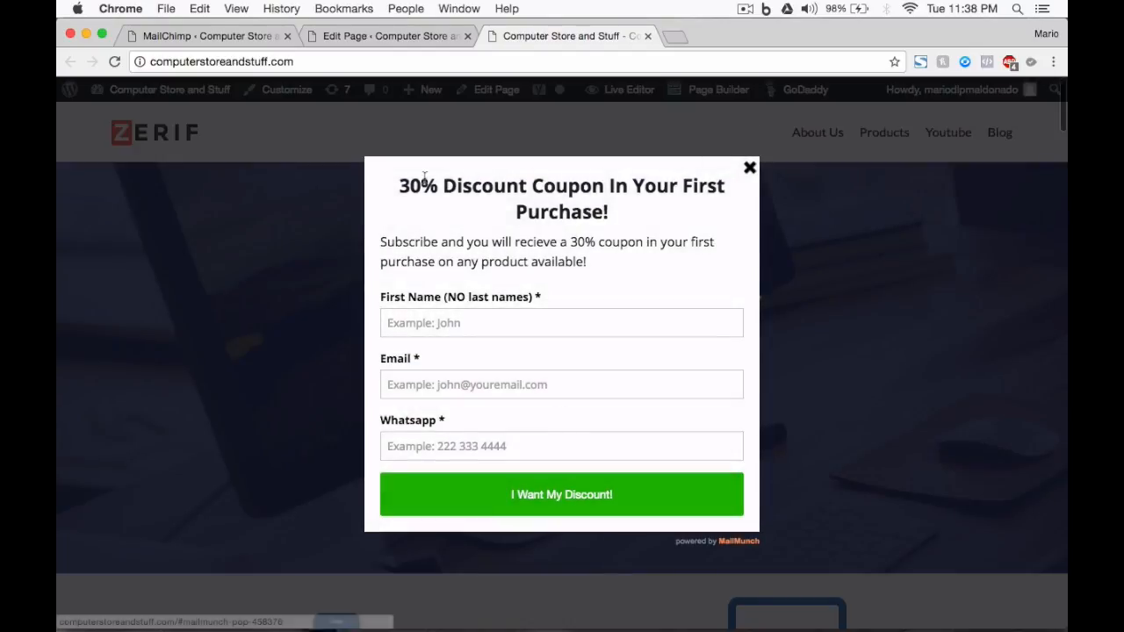
drag(401, 180, 549, 184)
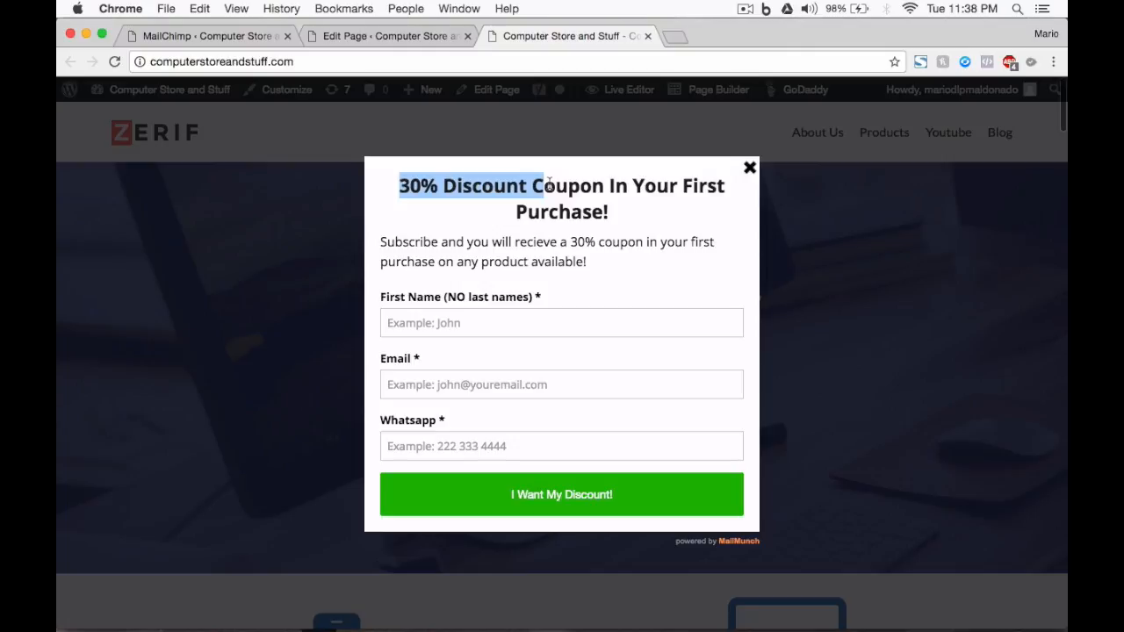
Submit the discount popup with a test first name, e-mail and Whatsapp number, and close the thank-you message.
drag(548, 184, 560, 213)
click(604, 217)
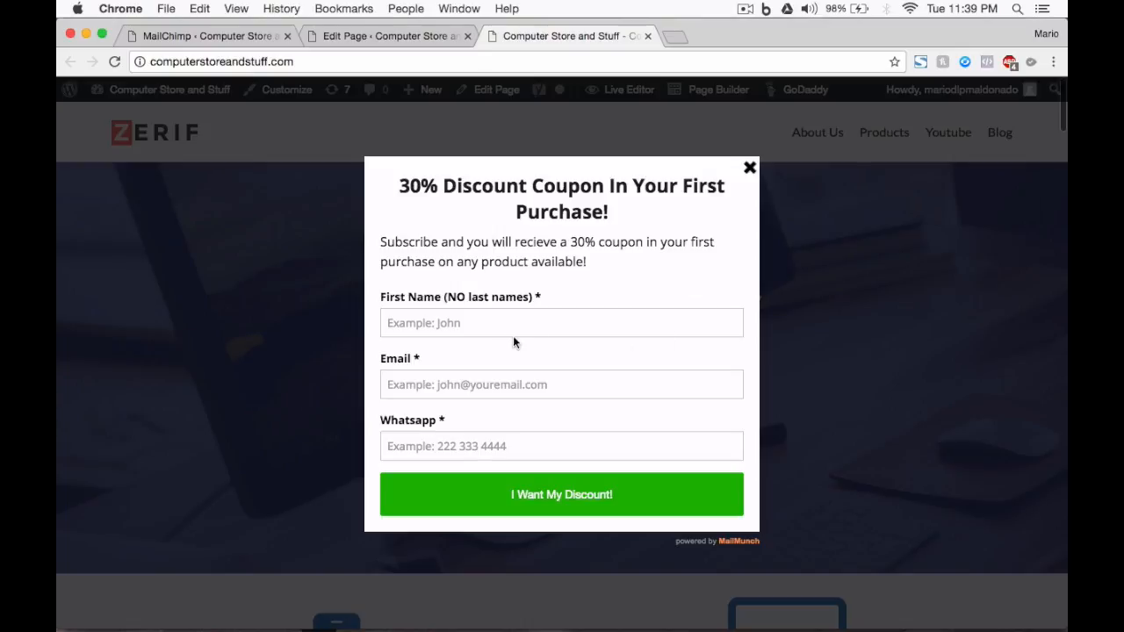
click(445, 325)
text(Mario)
key(Tab)
text(sample@gm)
key(BackSpace)
key(BackSpace)
text(email.com)
key(Tab)
text(39293922)
click(572, 494)
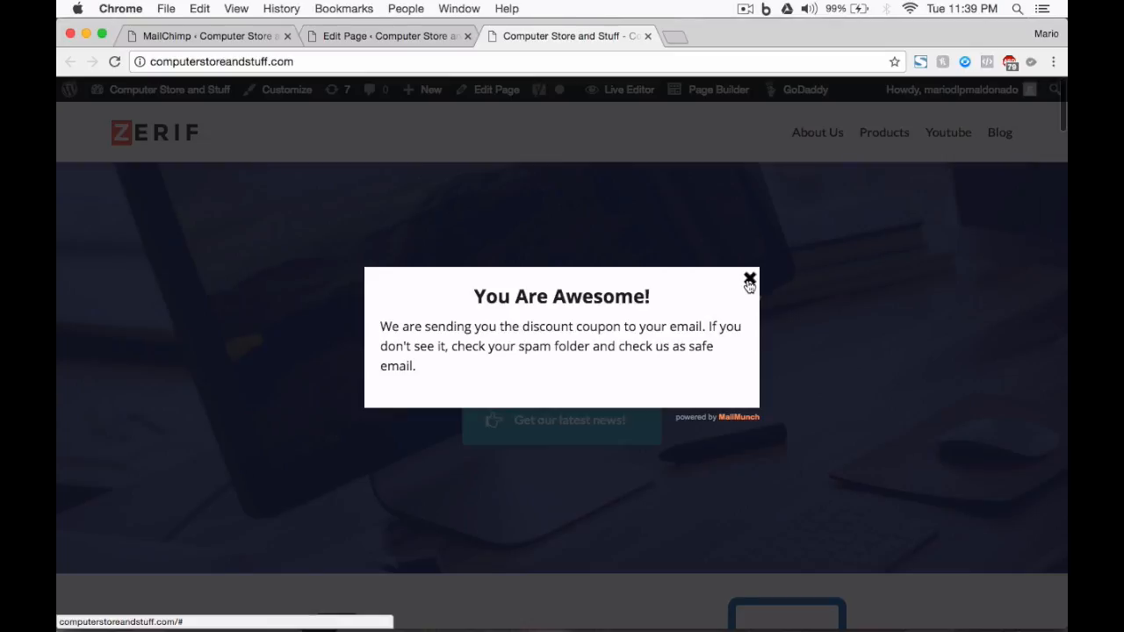
click(750, 280)
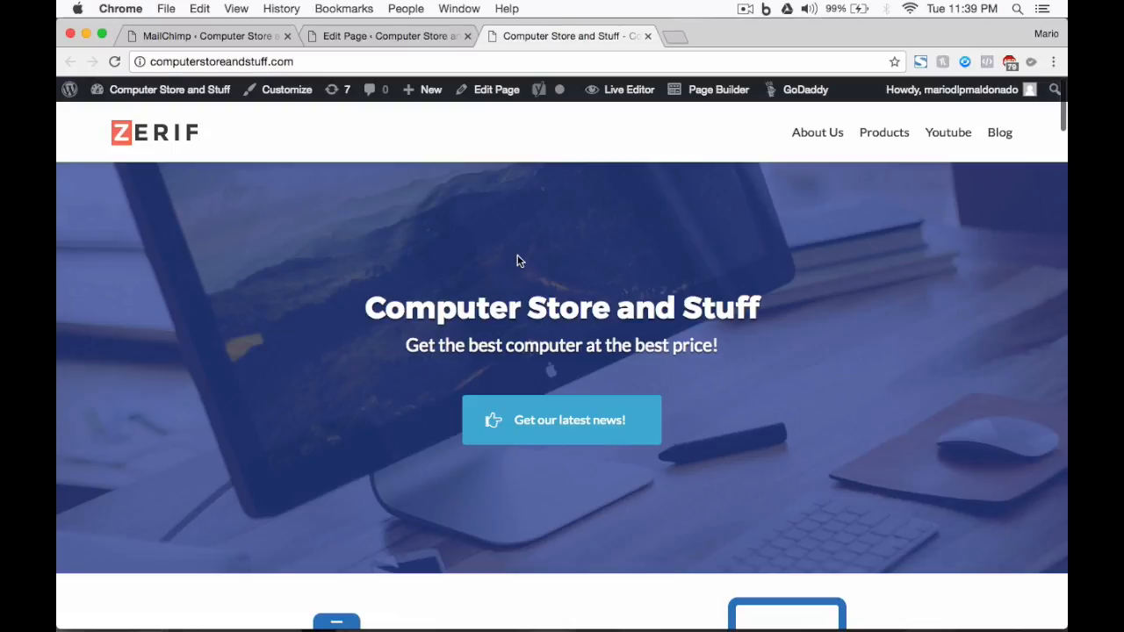
Look through the live home page's sections from the hero down to the footer.
scroll(413, 333, down, 10)
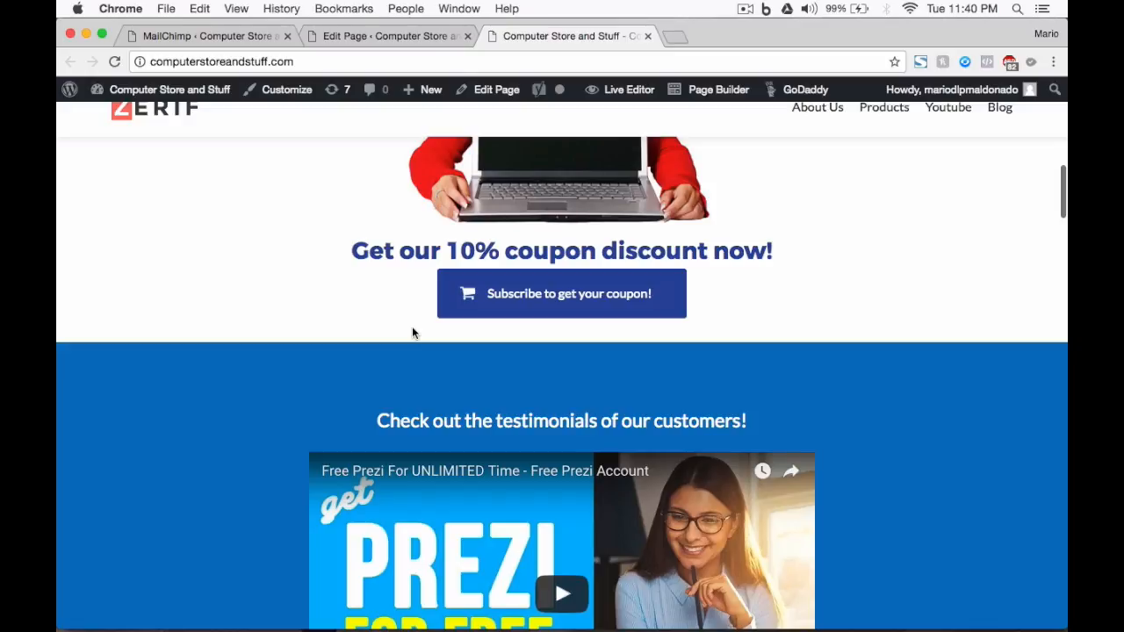
scroll(758, 329, up, 4)
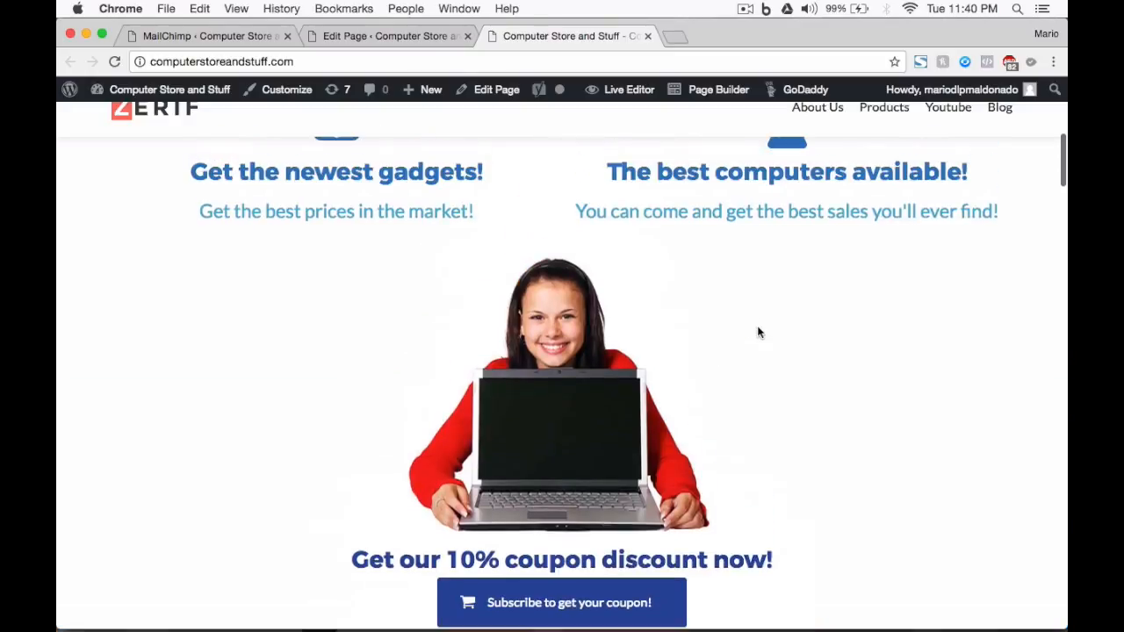
scroll(758, 330, down, 6)
scroll(758, 330, down, 15)
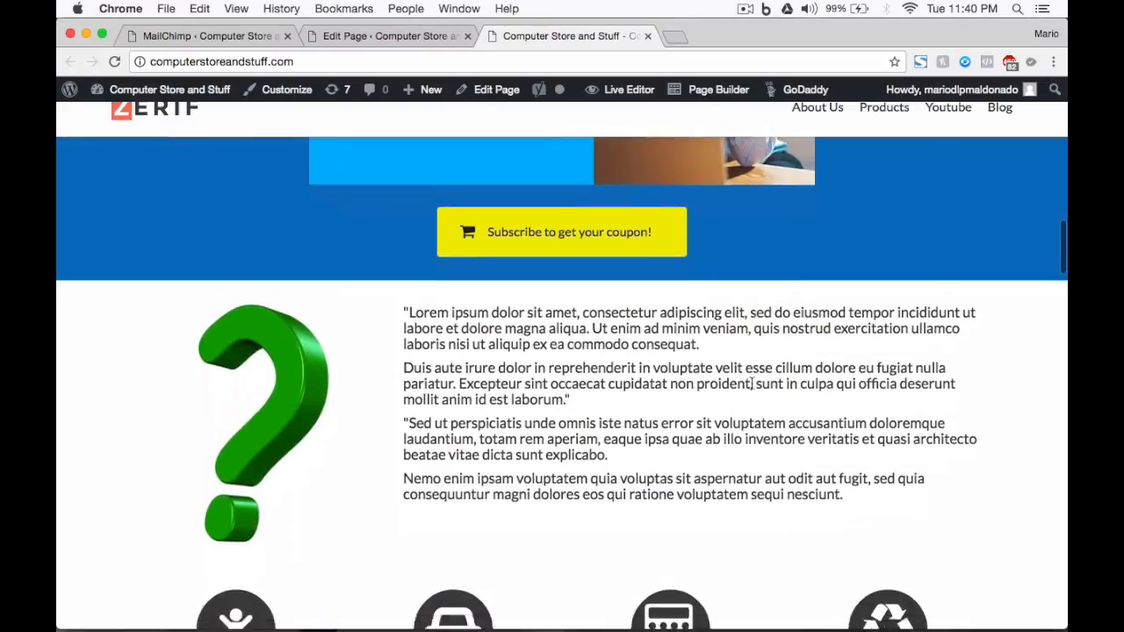
scroll(751, 388, down, 5)
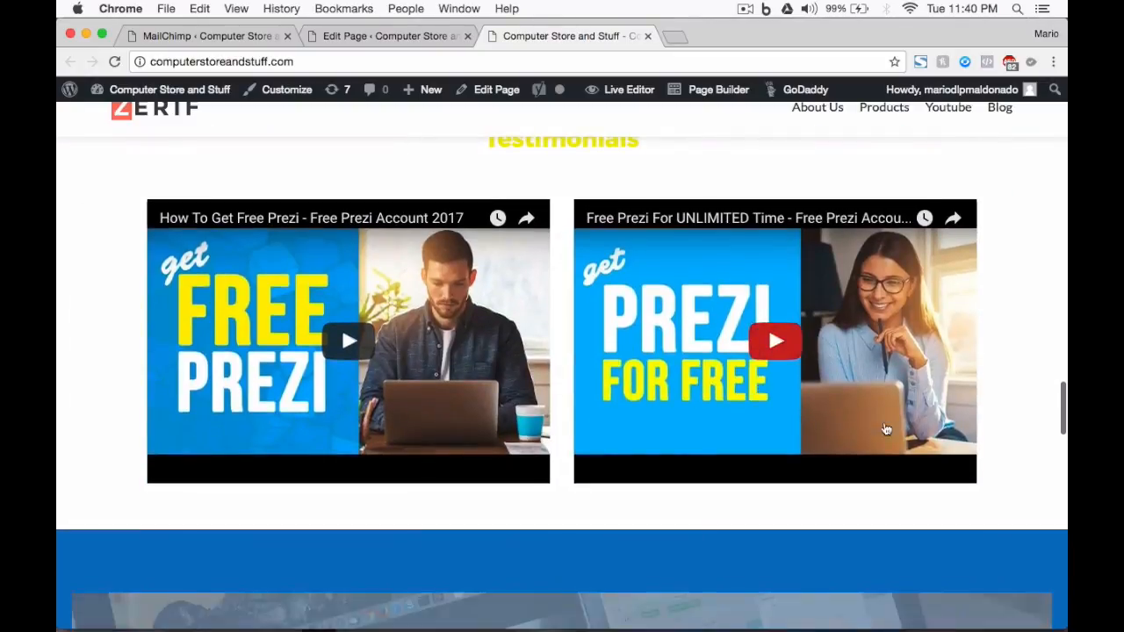
scroll(997, 533, down, 3)
scroll(996, 528, down, 10)
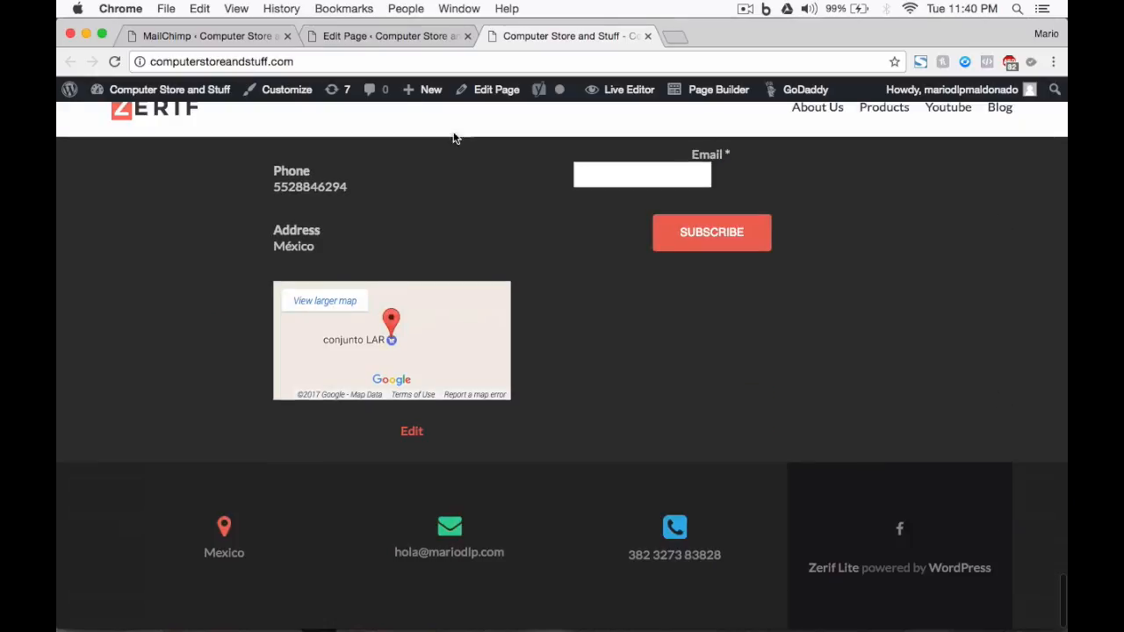
click(340, 35)
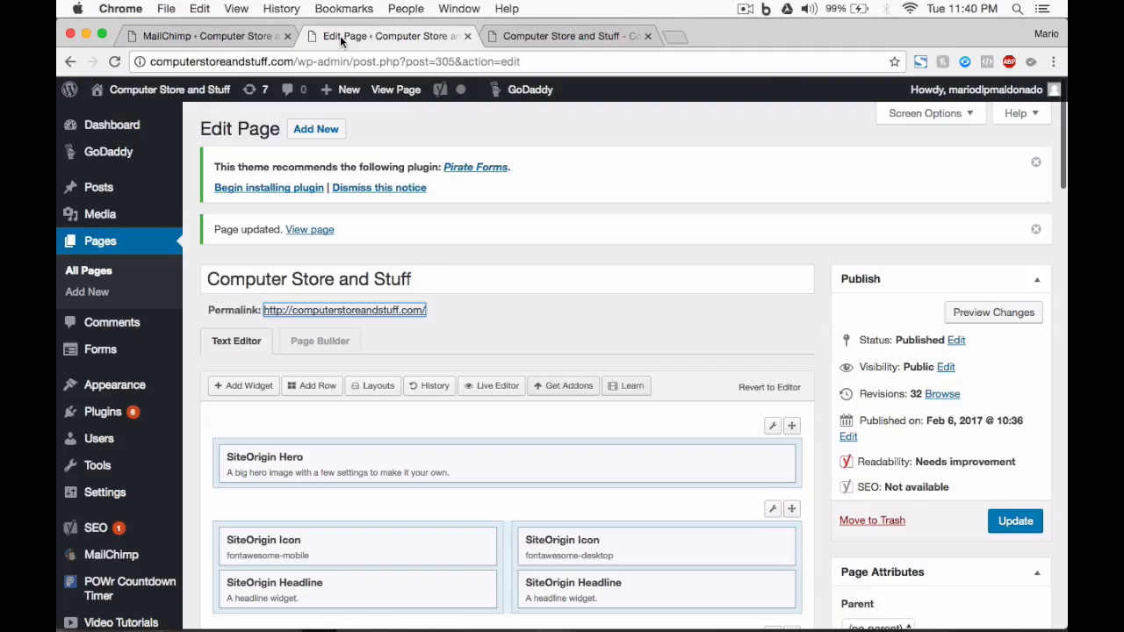
click(205, 33)
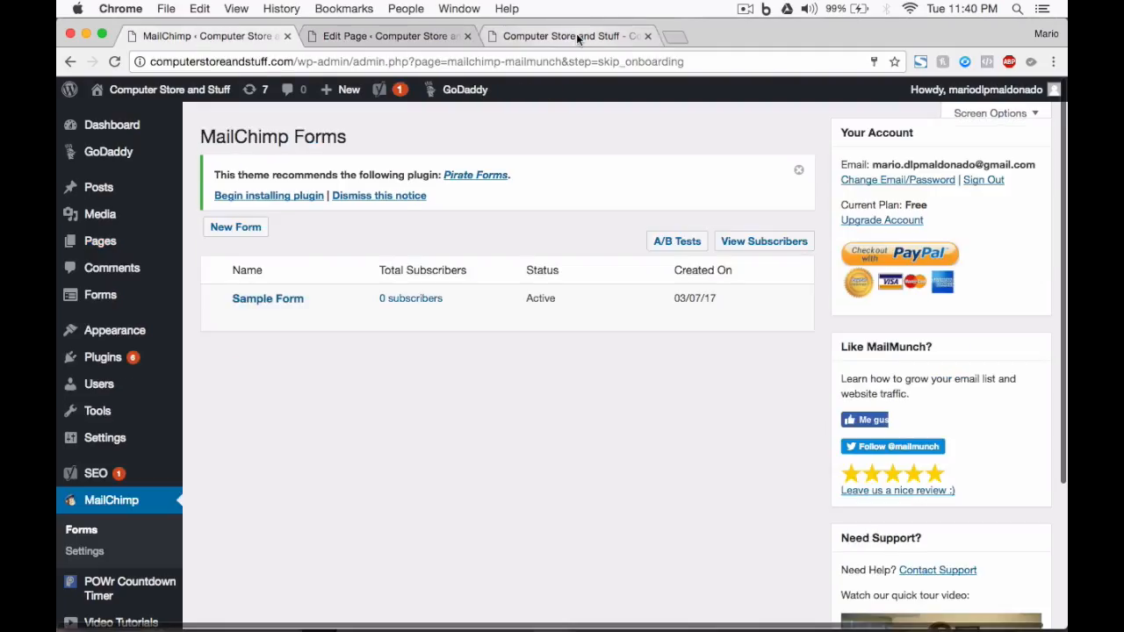
click(357, 37)
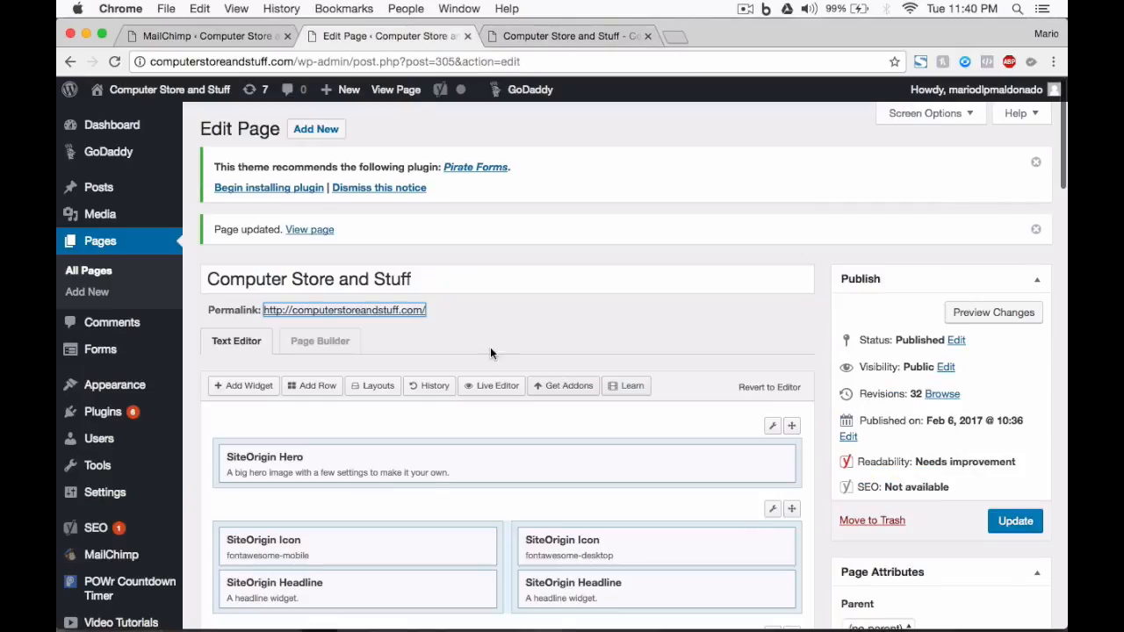
click(568, 44)
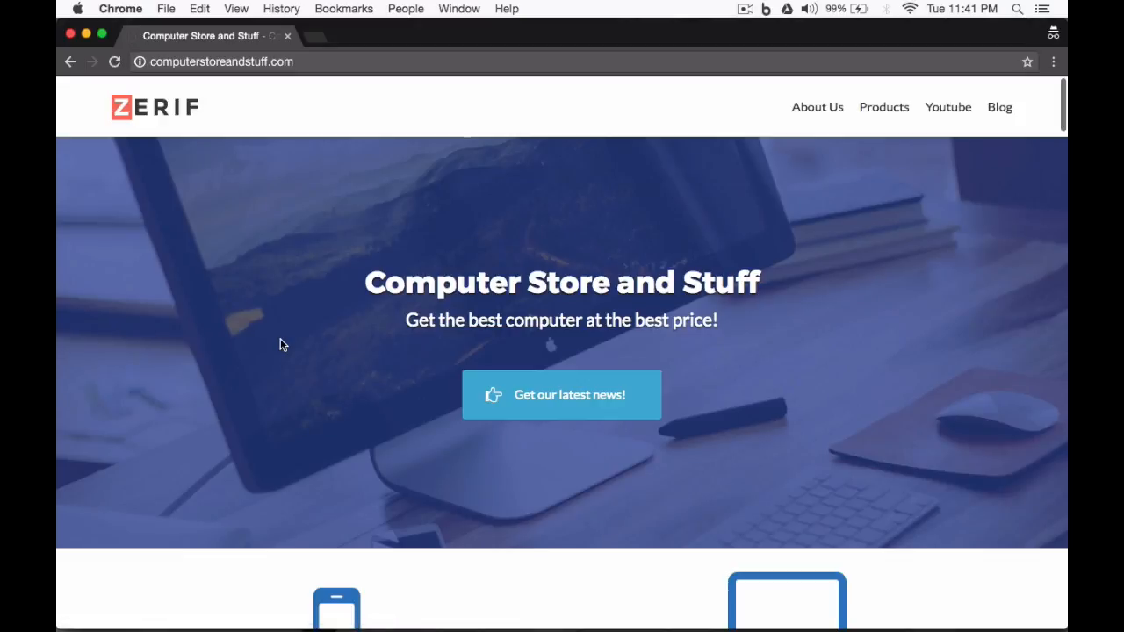
Test the discount popup's exit-intent trigger on the home page in a private window, dismiss the popup and close that window.
scroll(280, 339, down, 20)
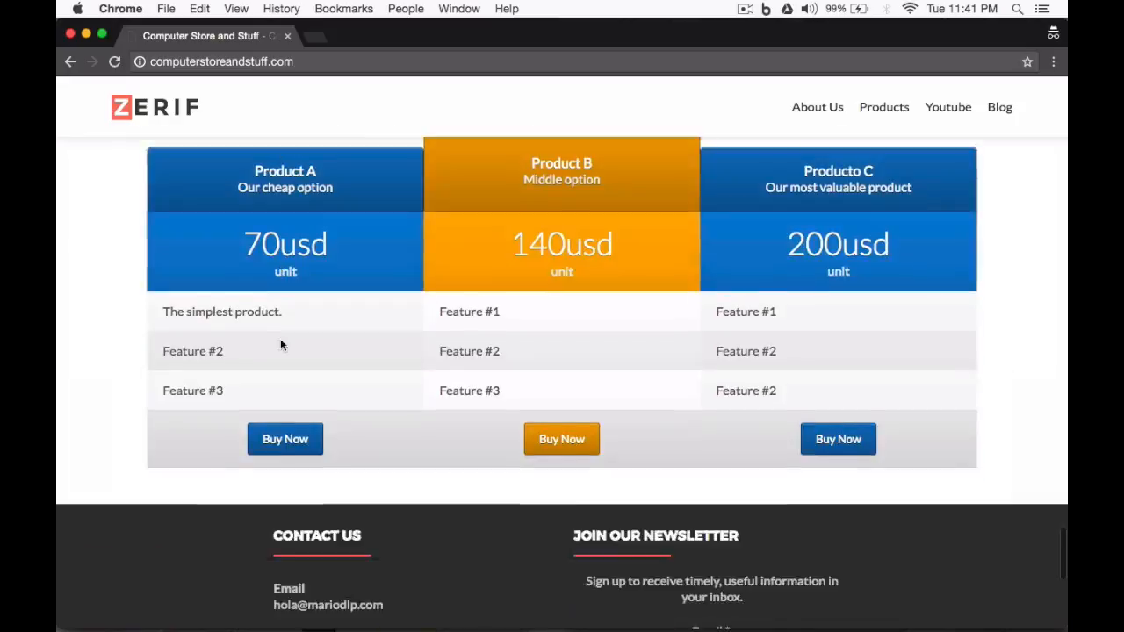
scroll(281, 345, down, 5)
scroll(183, 361, up, 20)
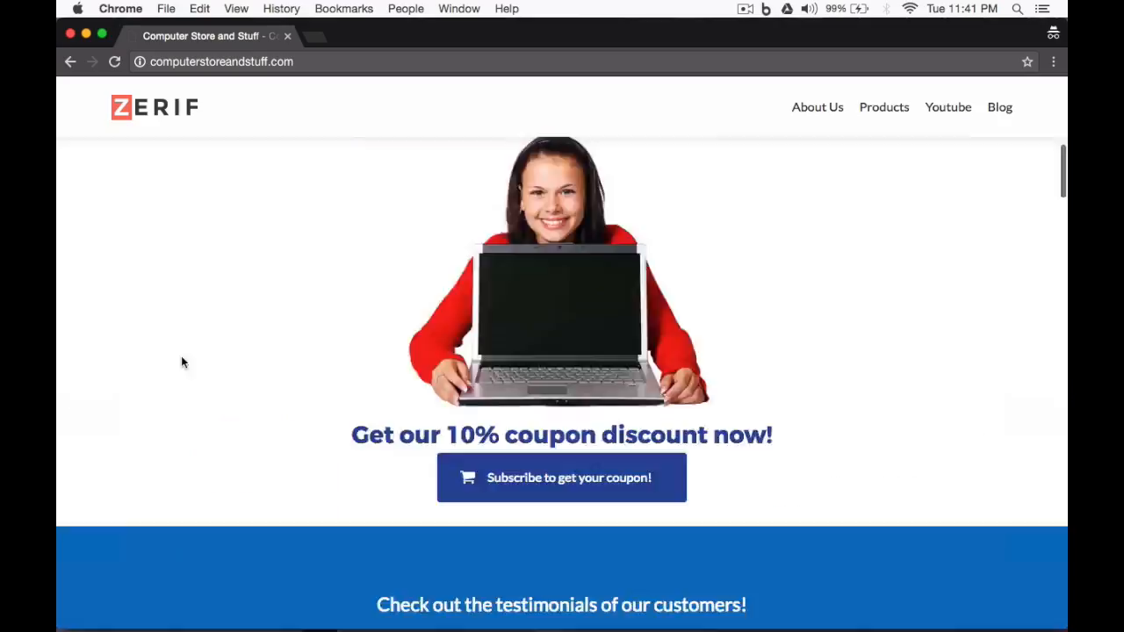
scroll(182, 362, up, 10)
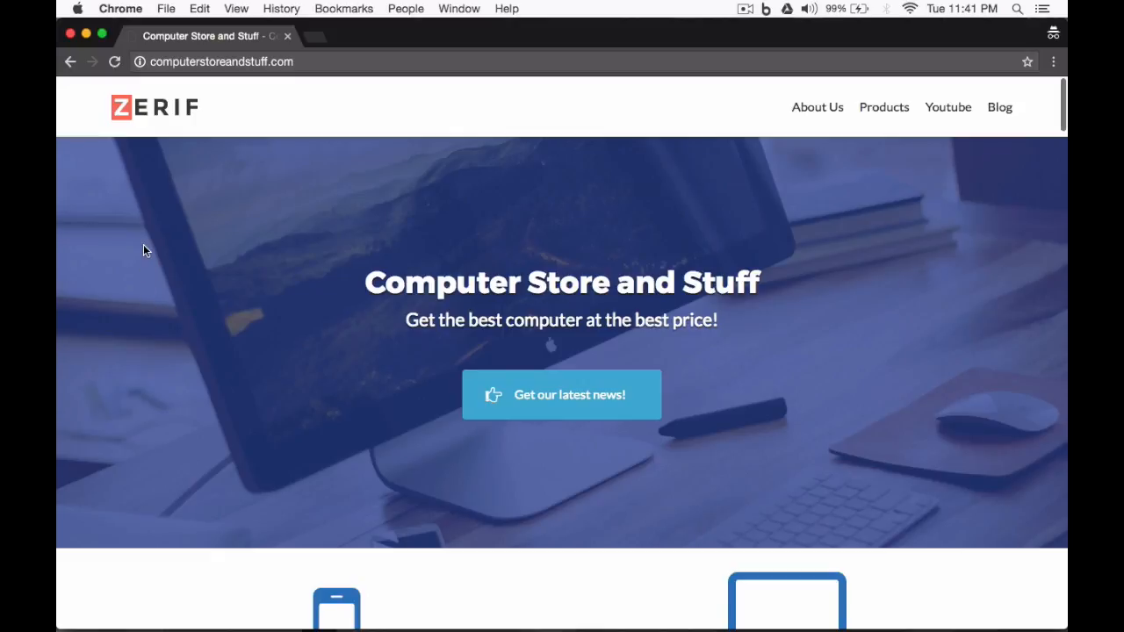
mouse_move(279, 41)
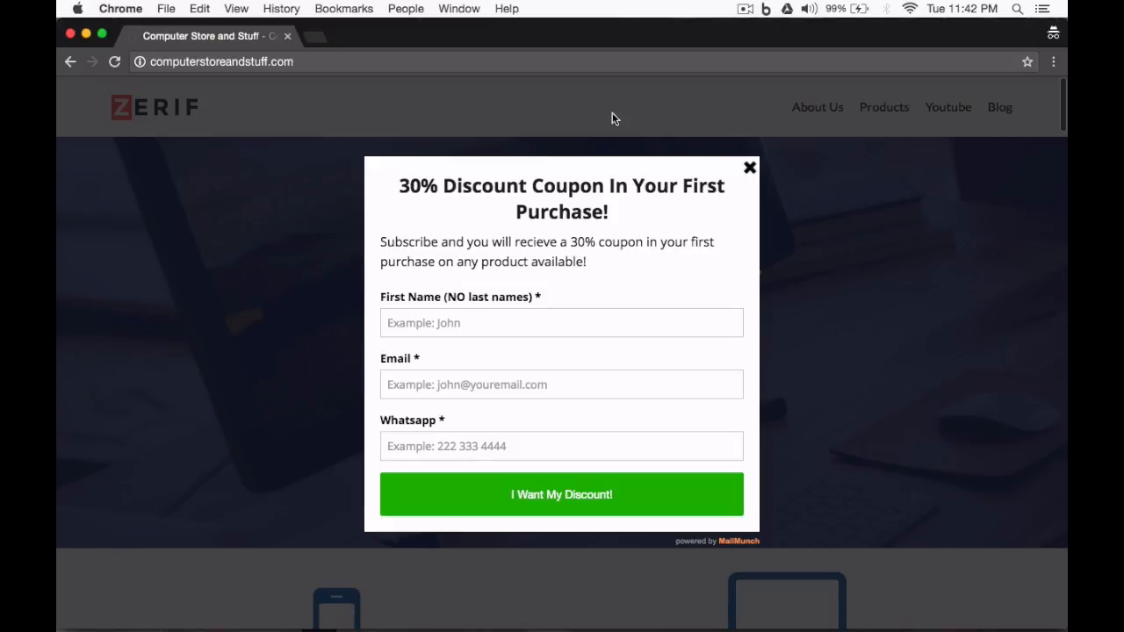
click(750, 169)
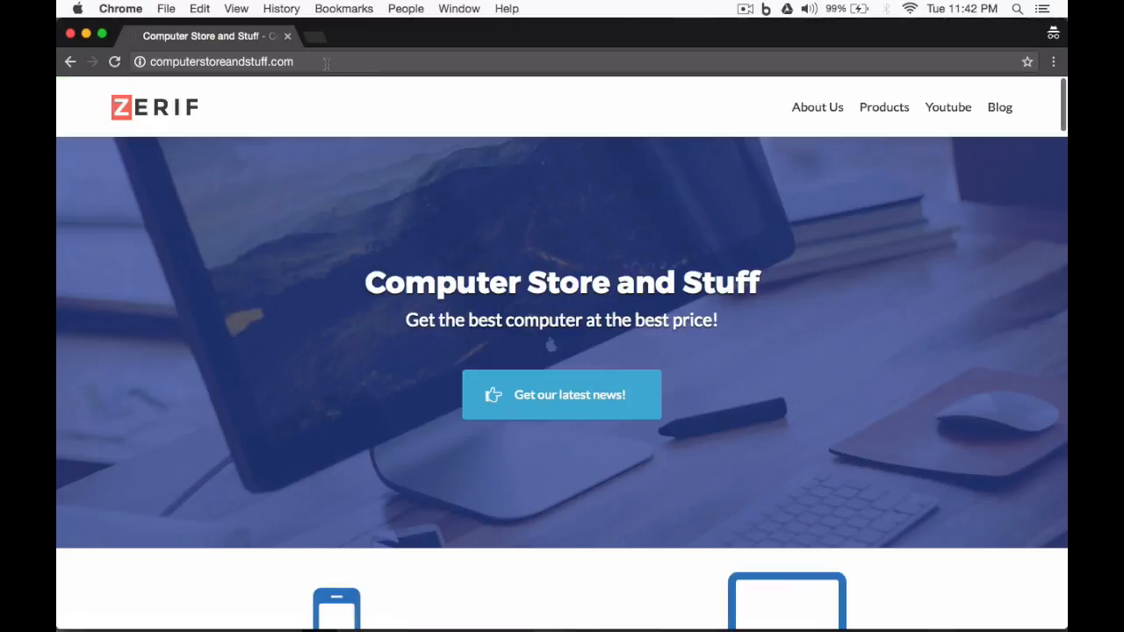
click(287, 37)
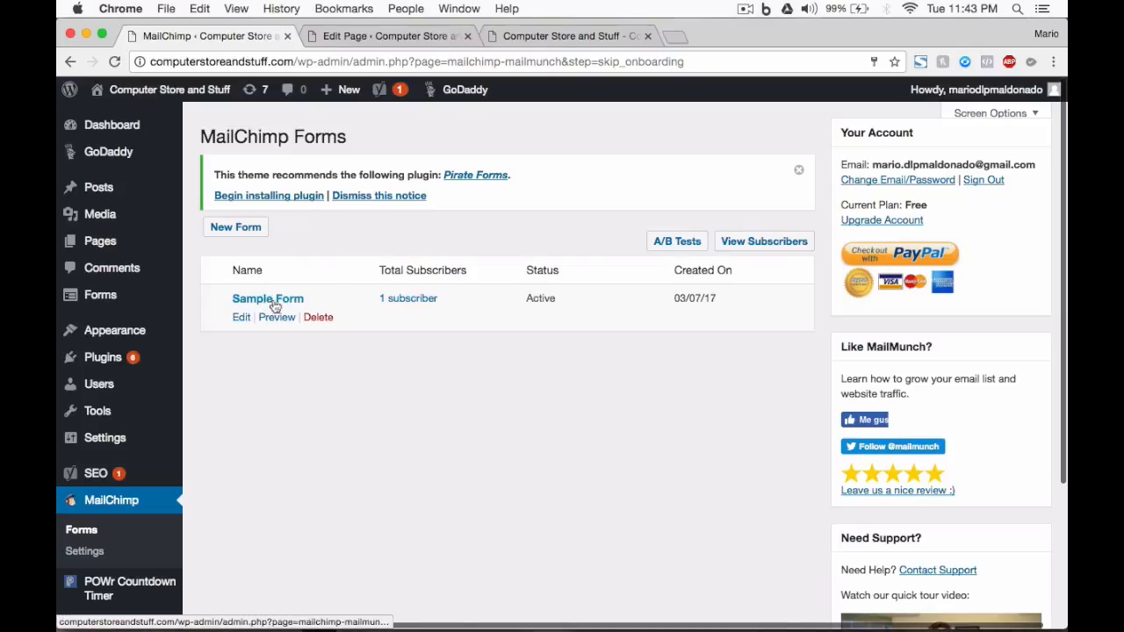
Open Sample Form's subscriber list from the MailChimp Forms page and view the test subscriber's record.
click(411, 302)
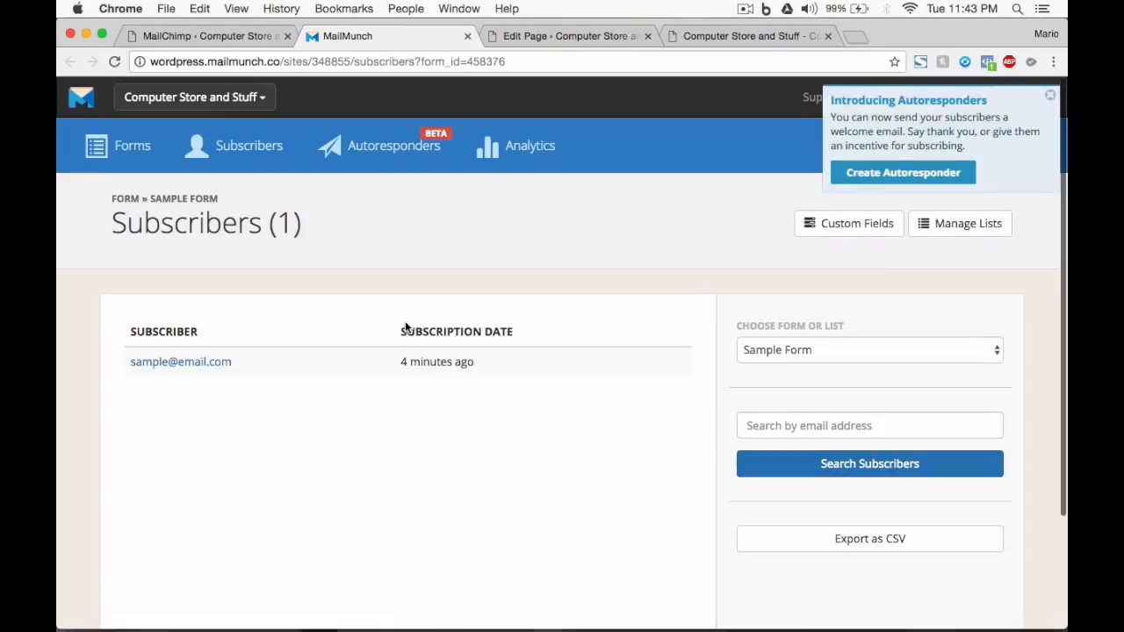
click(161, 363)
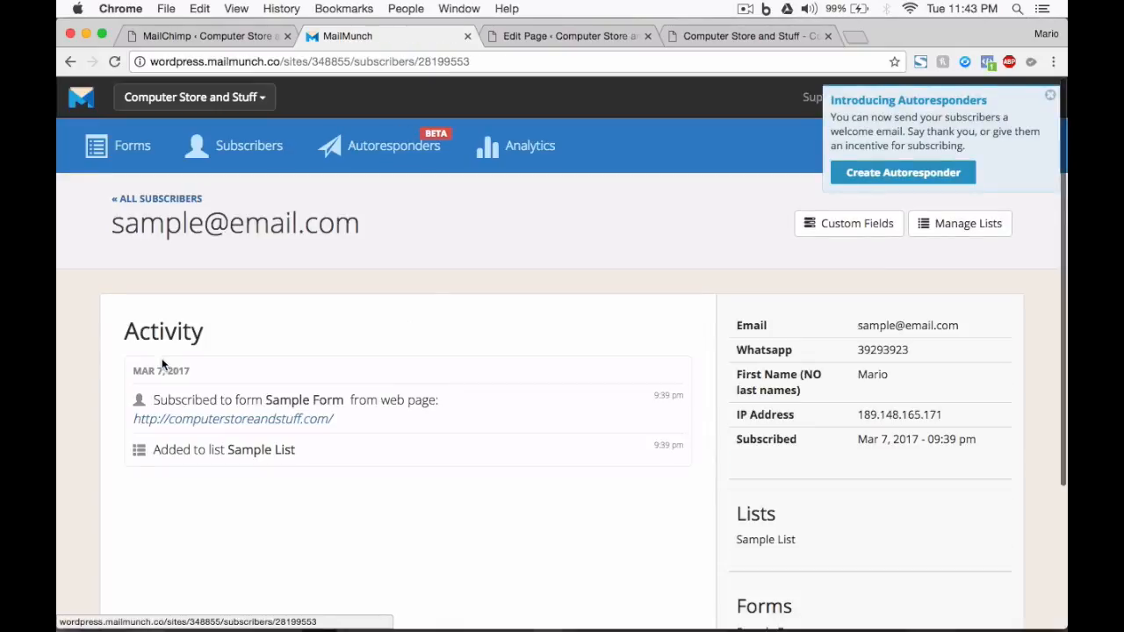
scroll(281, 418, down, 2)
scroll(288, 425, up, 2)
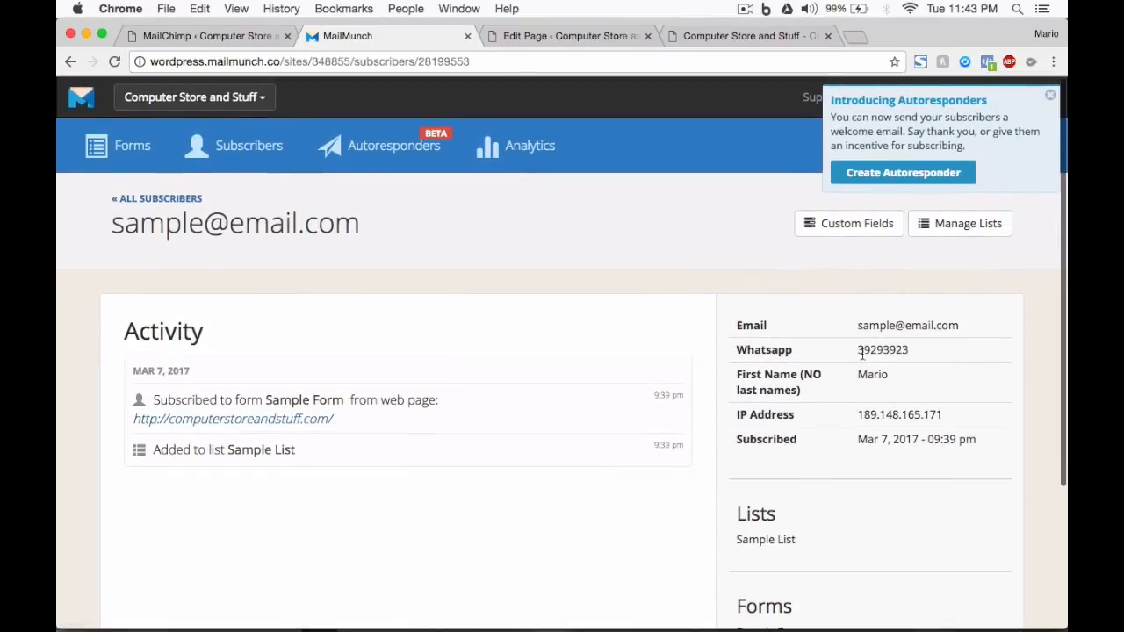
Examine the test subscriber's Whatsapp, Email, IP Address and Subscribed details, and close the MailMunch page.
drag(862, 352, 916, 354)
drag(863, 324, 961, 325)
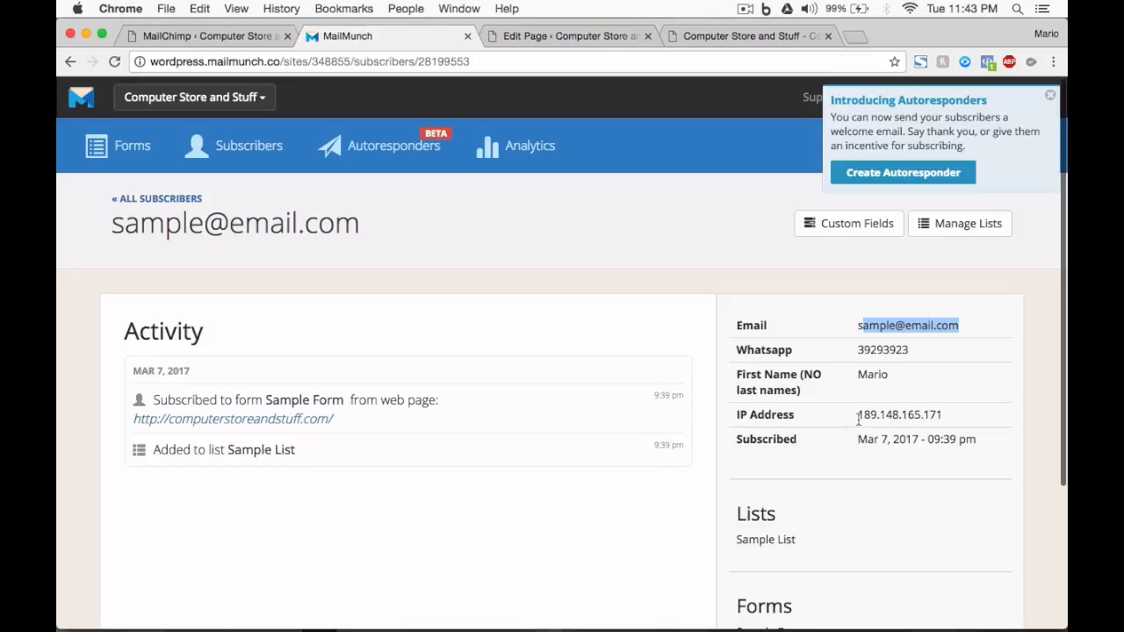
drag(860, 420, 949, 413)
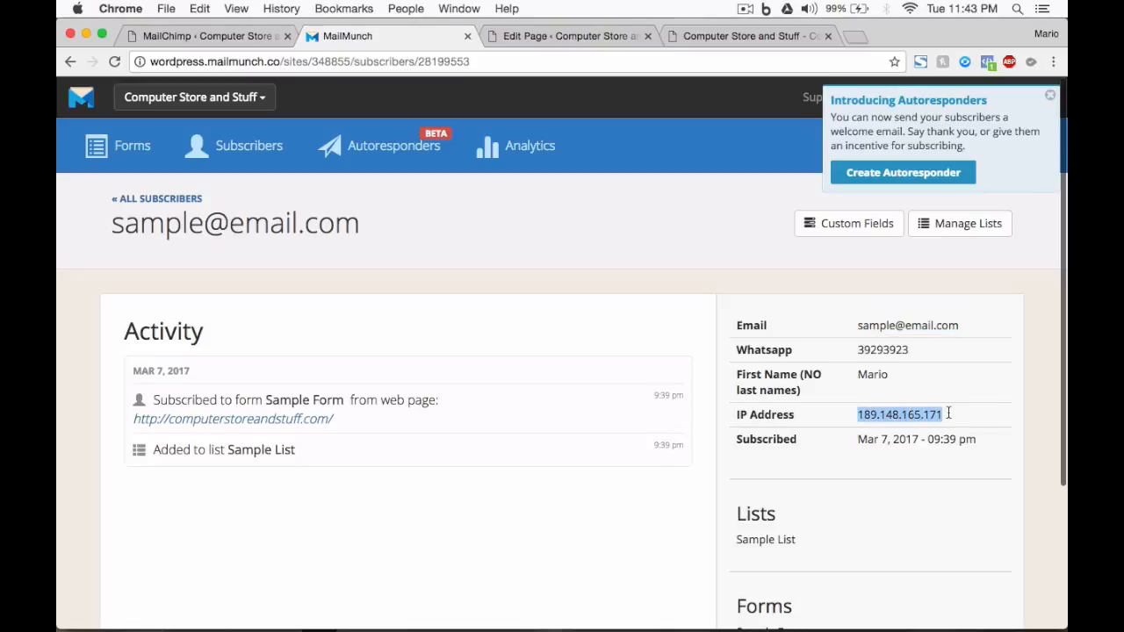
drag(858, 439, 977, 438)
key(super+w)
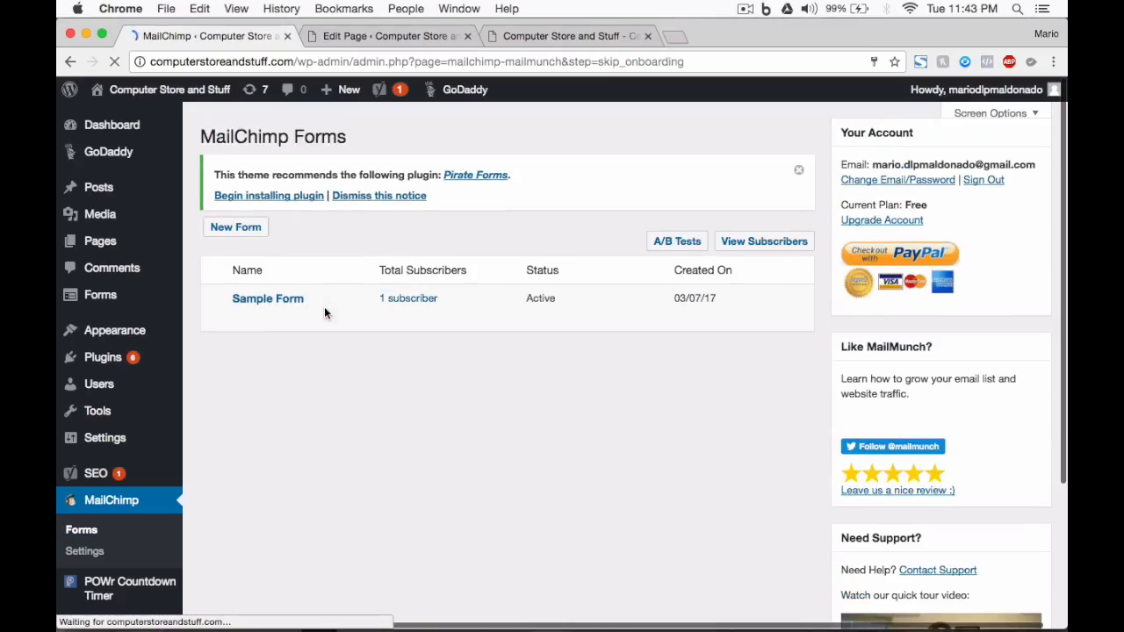